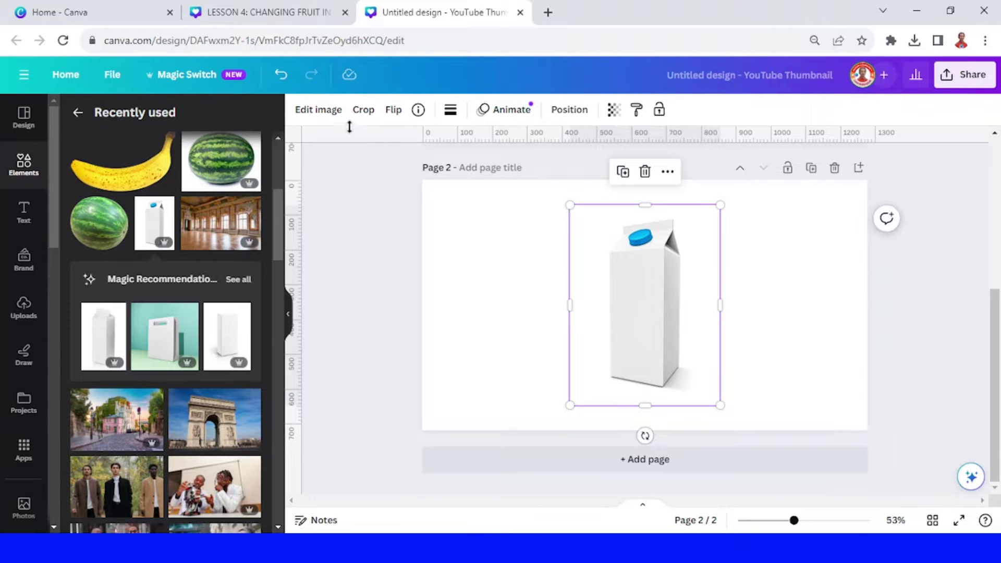
Step: Revert the design to the old photo editor from the milk carton image's editing options
left_click(318, 110)
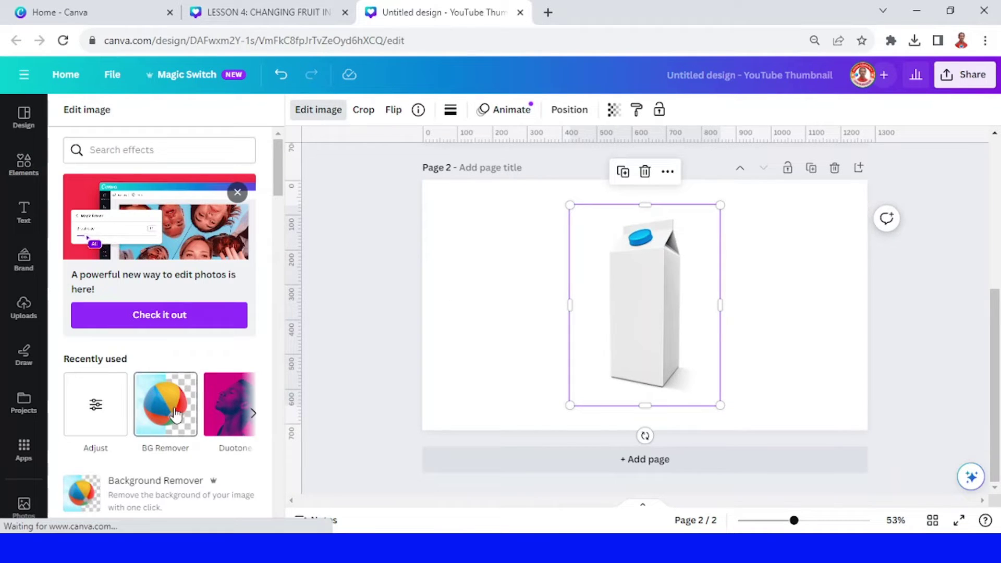
left_click(178, 411)
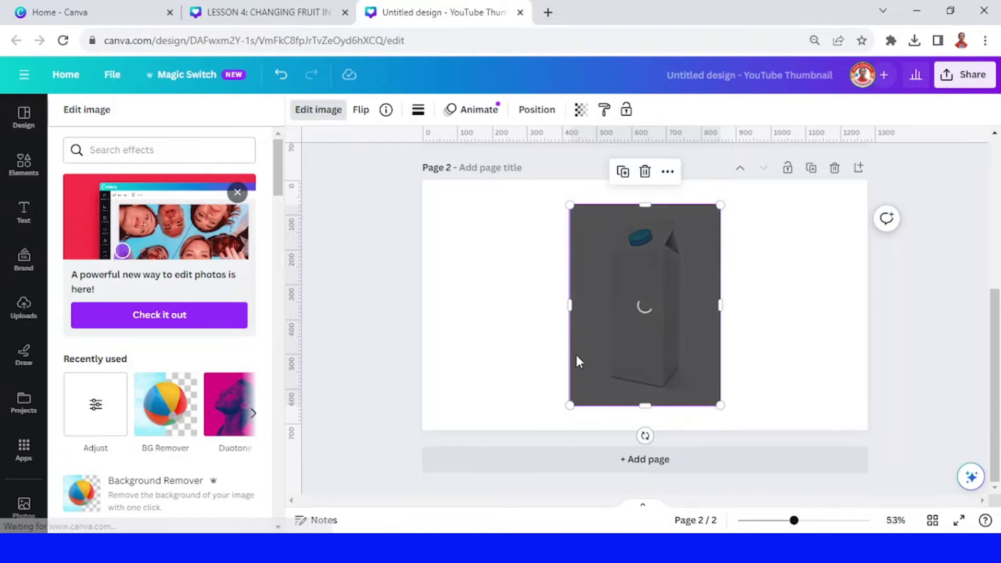
left_click(316, 109)
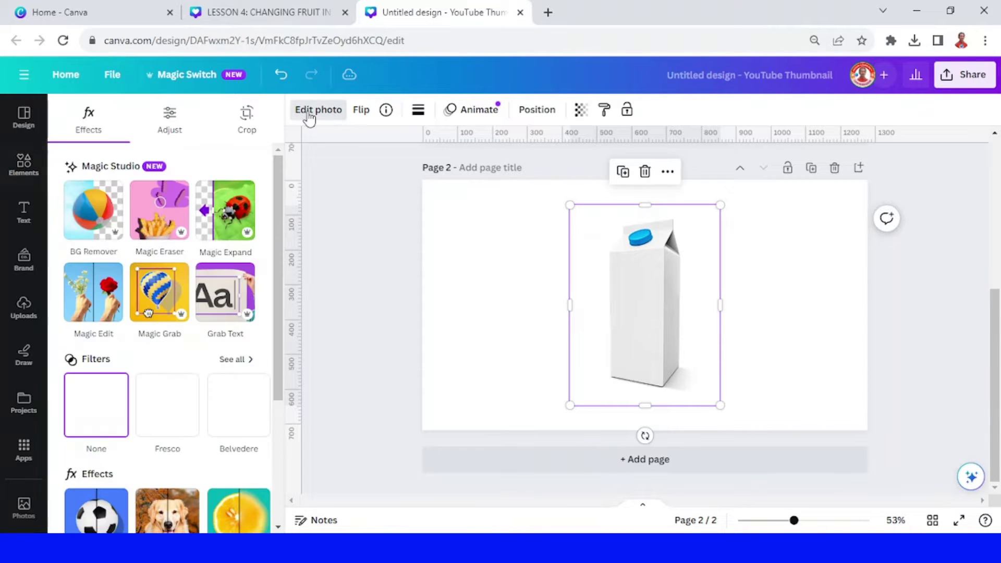
scroll(232, 385, "down", 4)
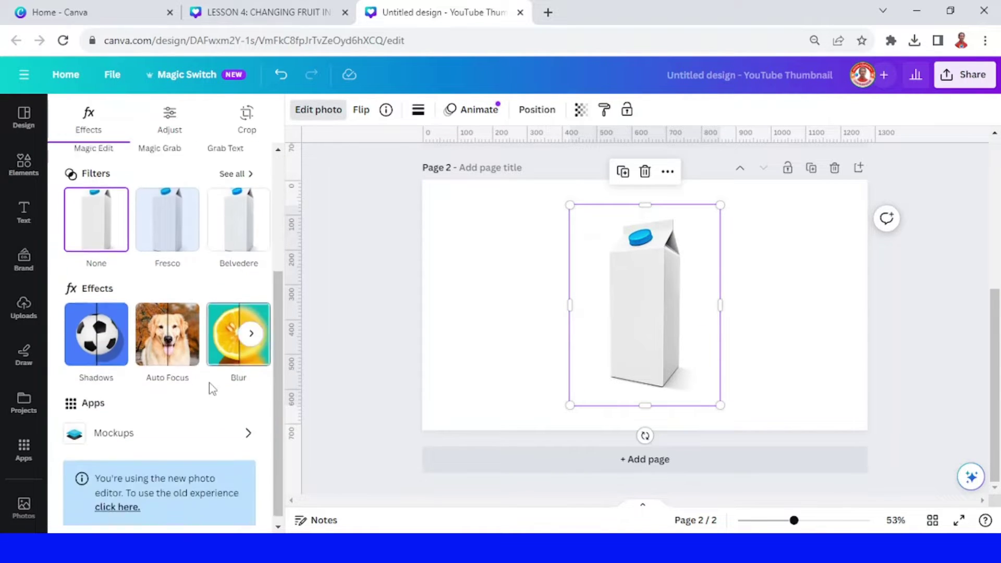
left_click(120, 500)
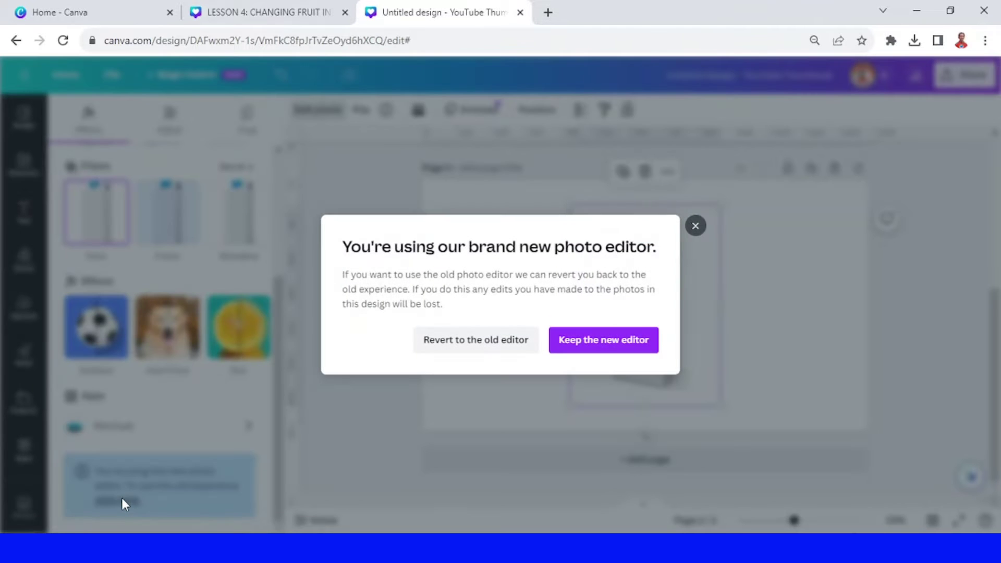
left_click(465, 342)
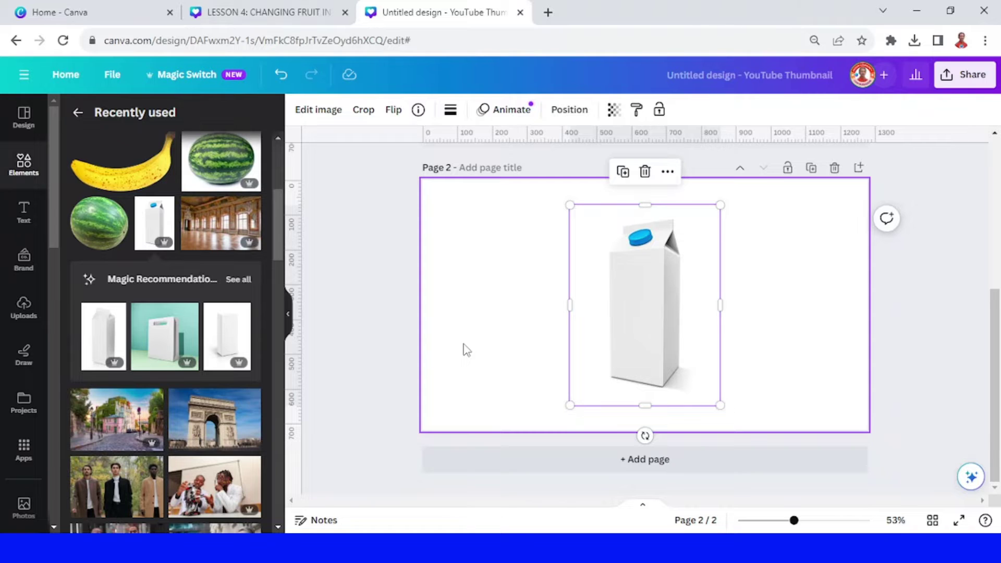
Step: Remove the background from the milk carton image on page 2 with Background Remover and apply it
left_click(316, 110)
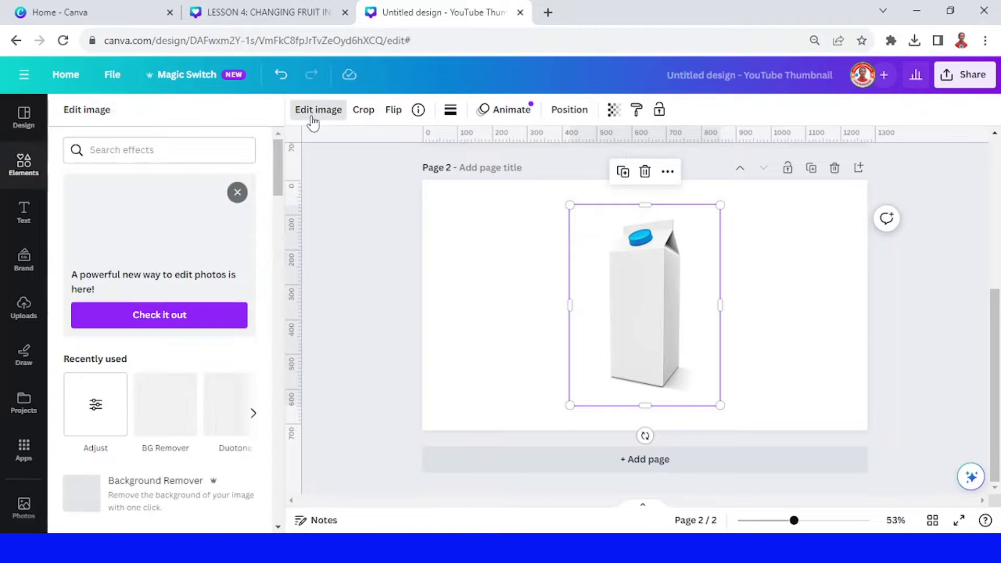
left_click(166, 427)
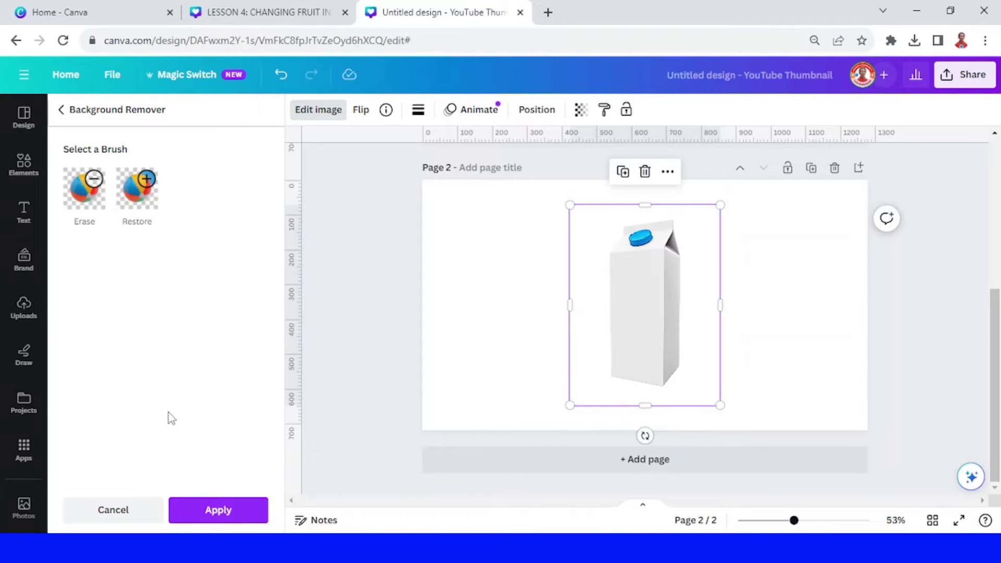
left_click(219, 513)
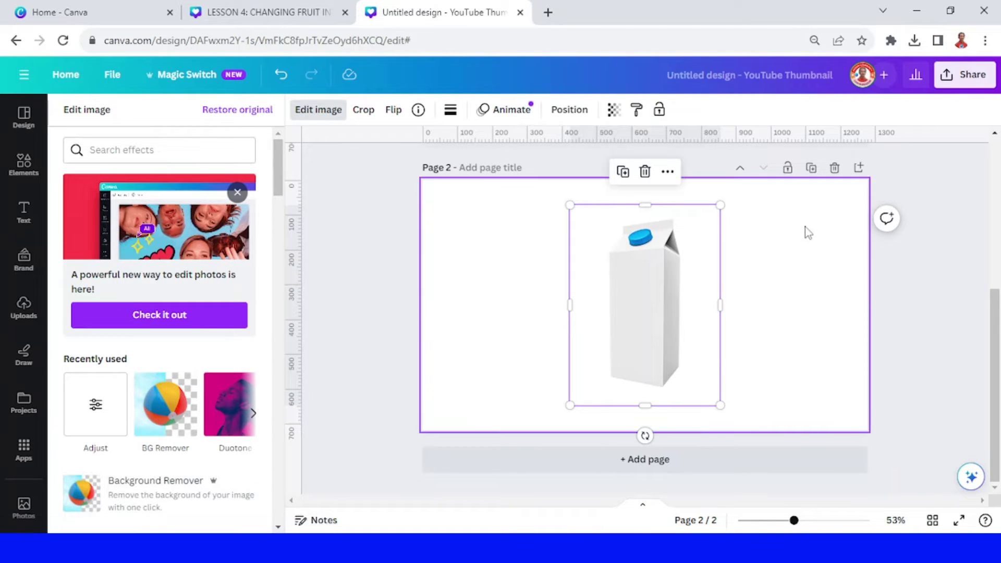
Step: Duplicate page 2 with the background-free milk carton
left_click(810, 167)
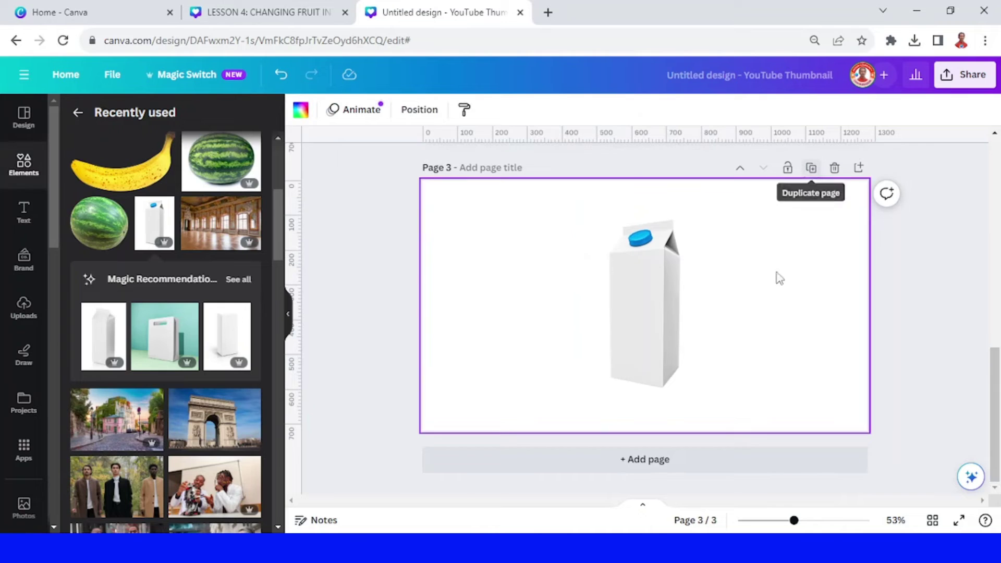
scroll(720, 289, "up", 5)
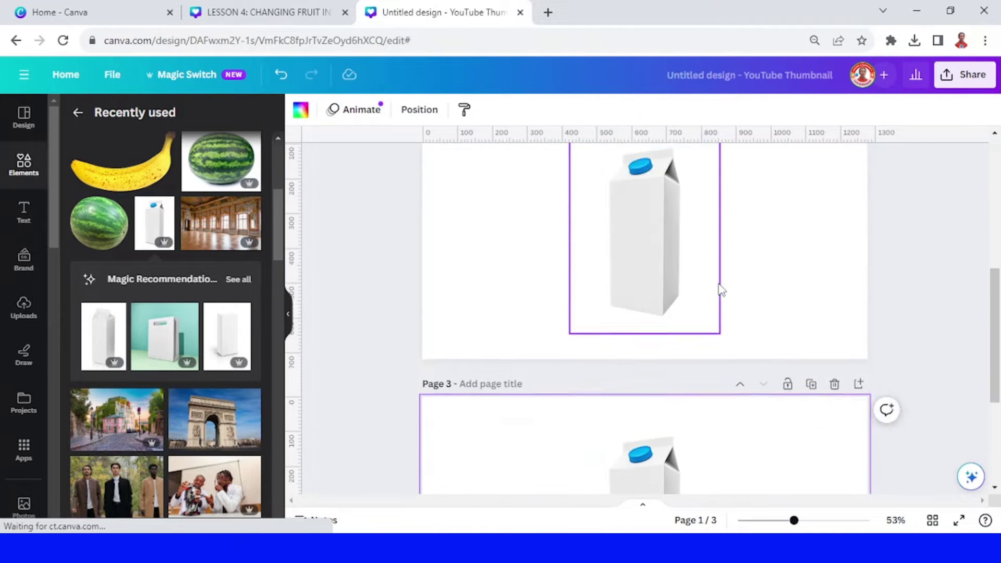
scroll(721, 289, "down", 4)
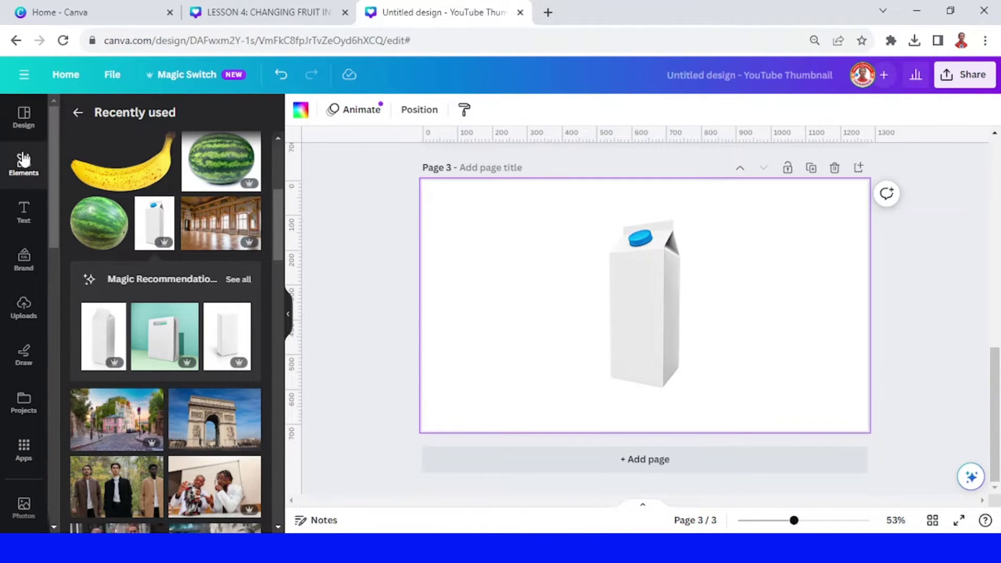
Step: Add a square shape to page 3 and fill it with the default solid yellow
left_click(20, 175)
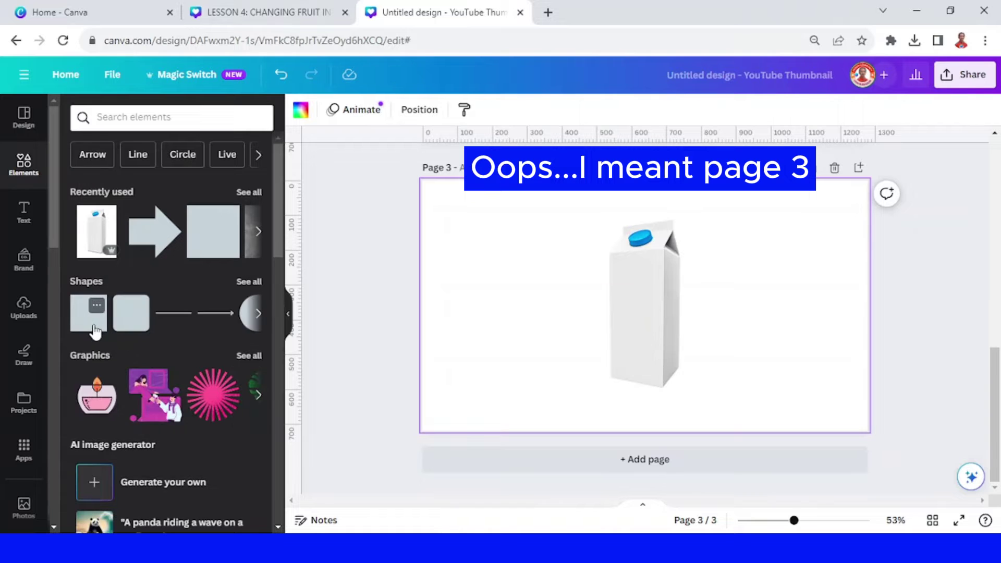
left_click(94, 329)
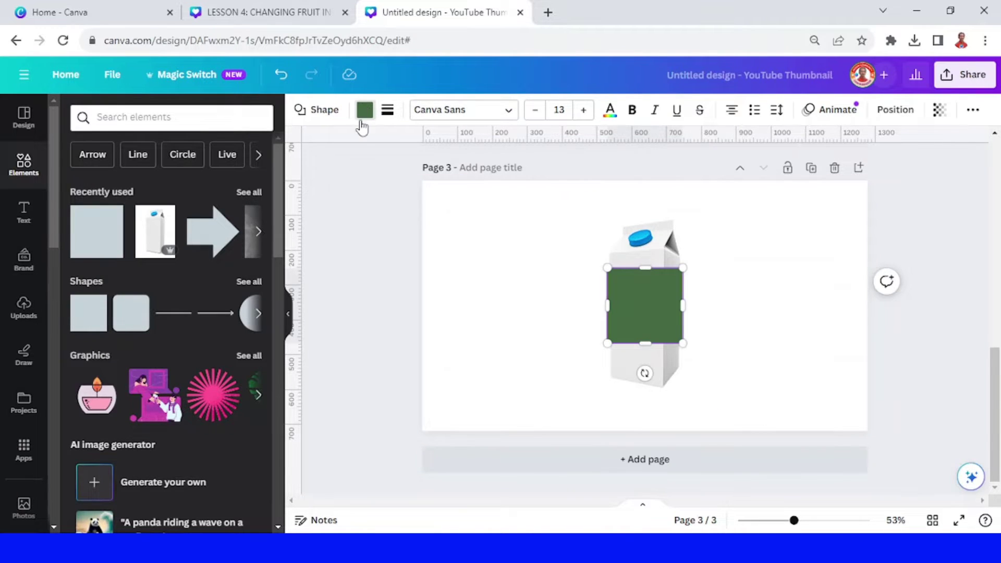
left_click(365, 109)
scroll(215, 318, "down", 3)
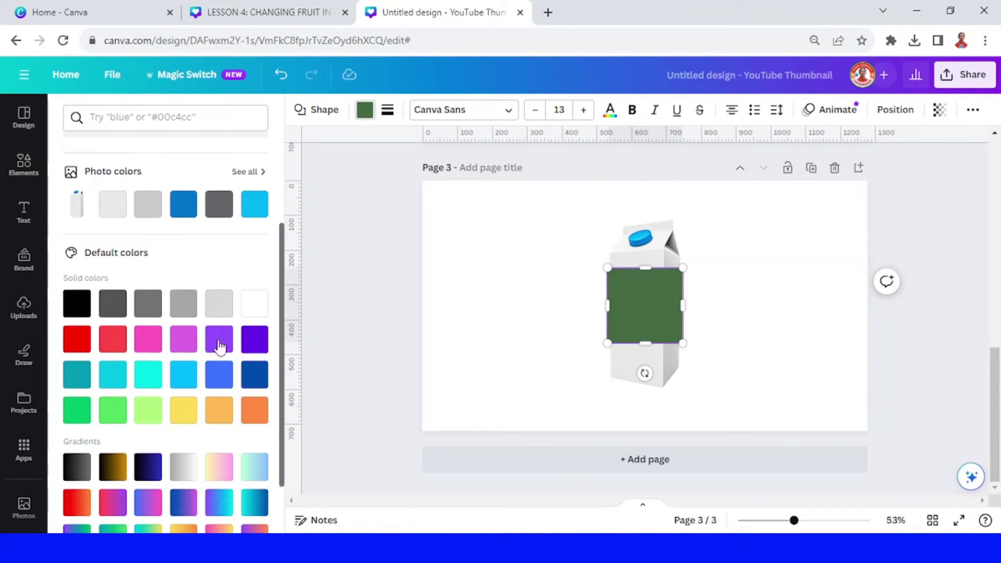
left_click(183, 410)
Step: Stretch the yellow square on all four sides into a tall rectangle covering the whole milk carton
left_click_drag(608, 308, 600, 306)
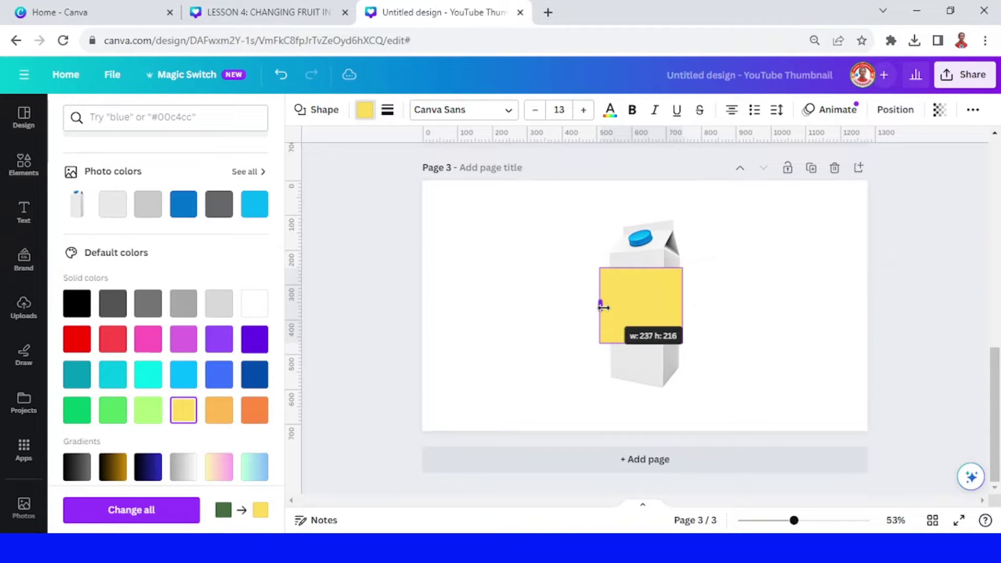
left_click_drag(682, 313, 689, 315)
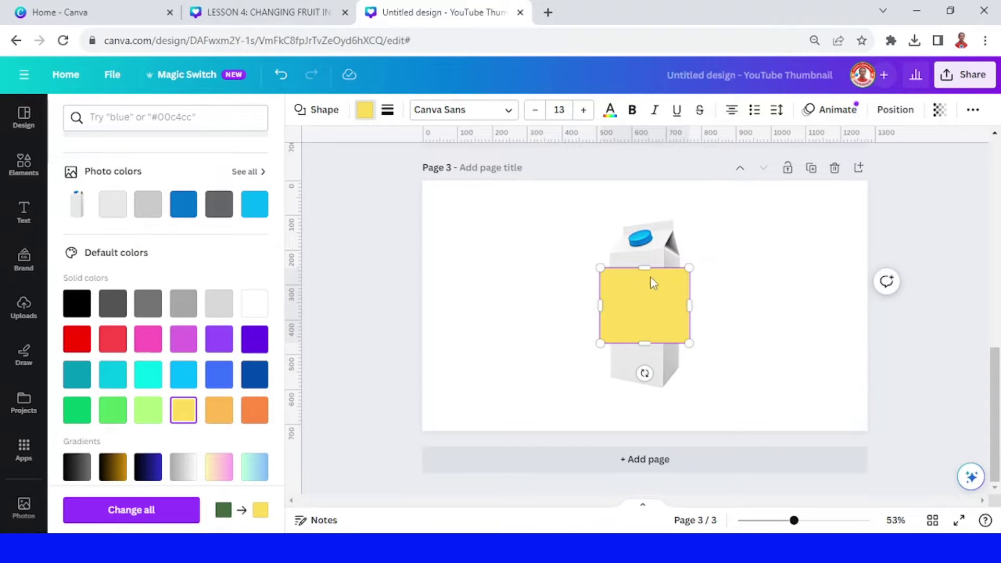
left_click_drag(648, 270, 647, 210)
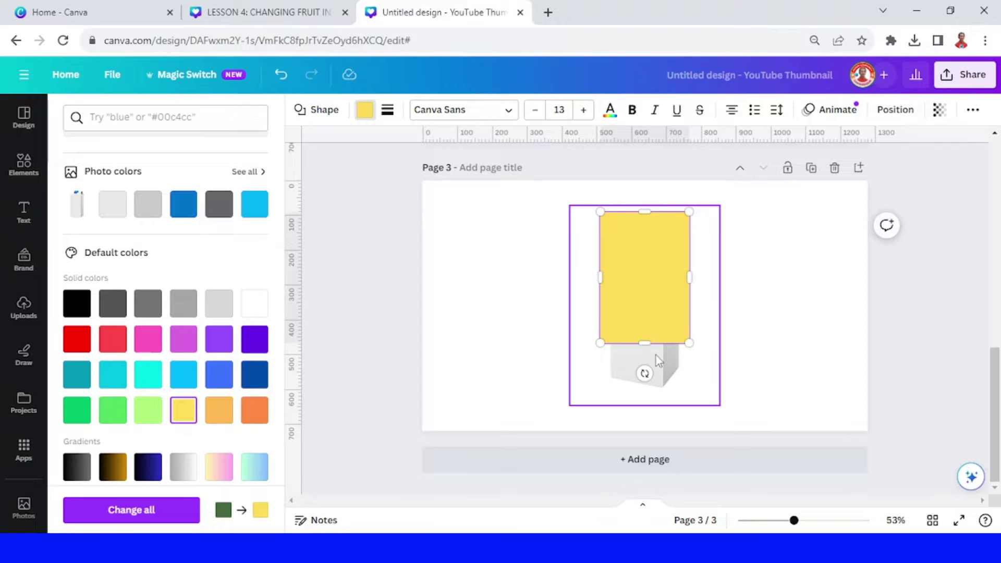
left_click_drag(644, 343, 653, 396)
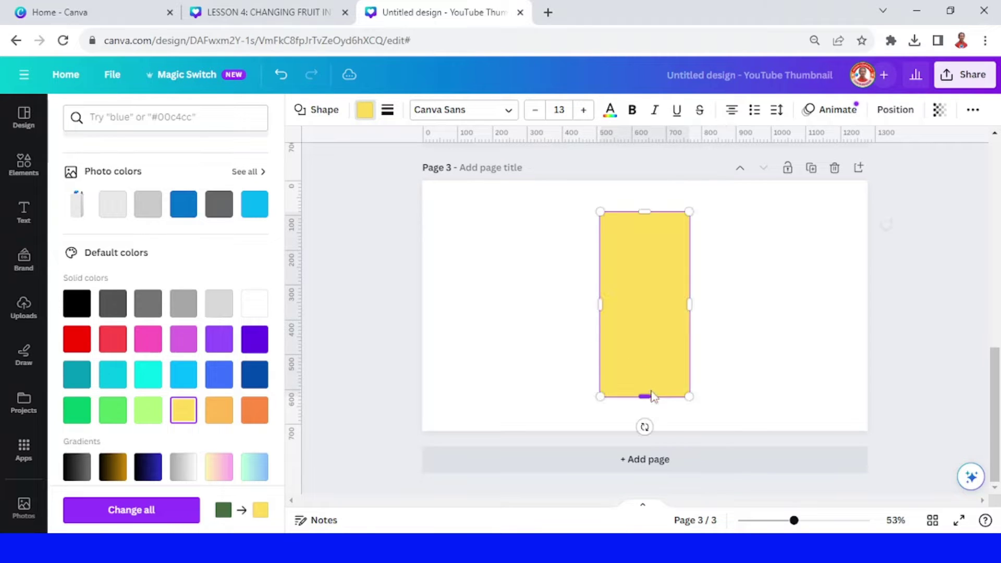
Step: Send the yellow rectangle to the back, behind the milk carton
right_click(644, 293)
mouse_move(709, 336)
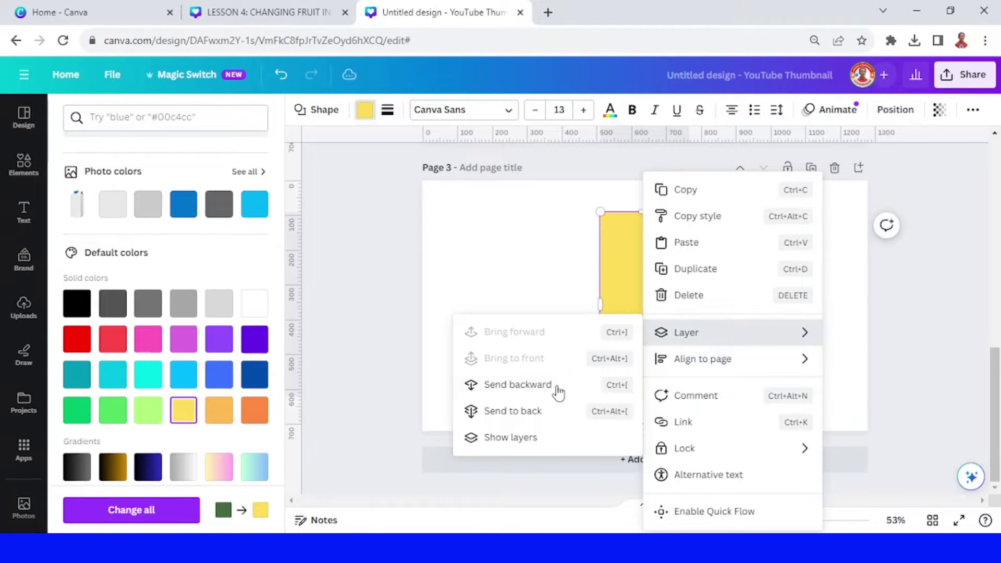
left_click(522, 412)
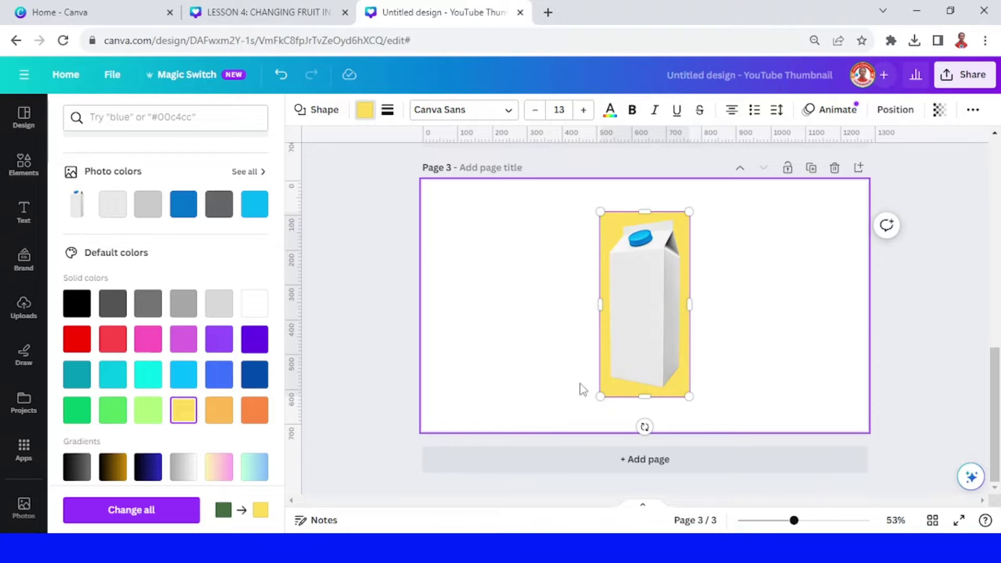
Step: Give the page 3 milk carton image the Cherry Duotone effect and open its colour controls
left_click(640, 281)
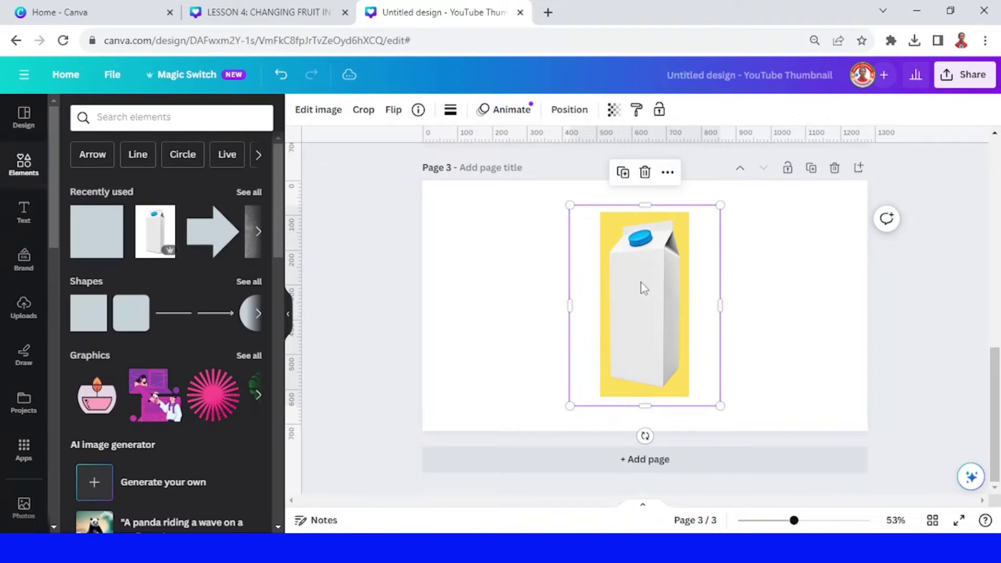
left_click(327, 116)
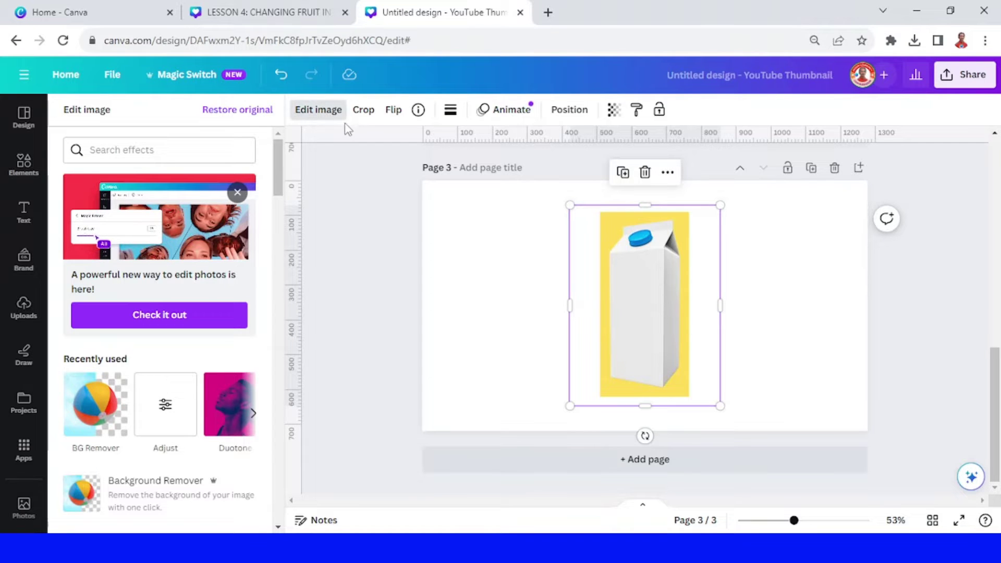
scroll(178, 368, "down", 8)
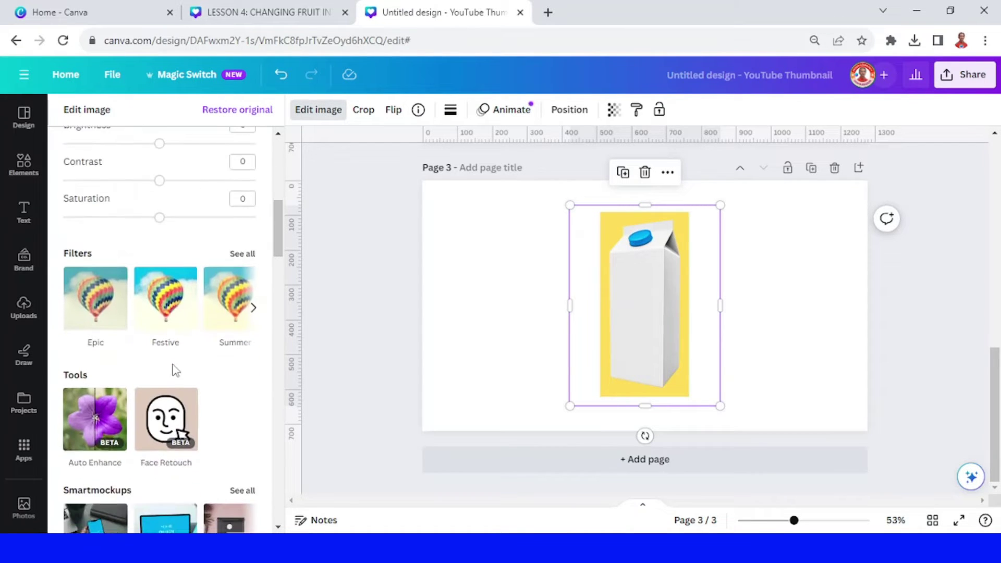
scroll(177, 368, "up", 7)
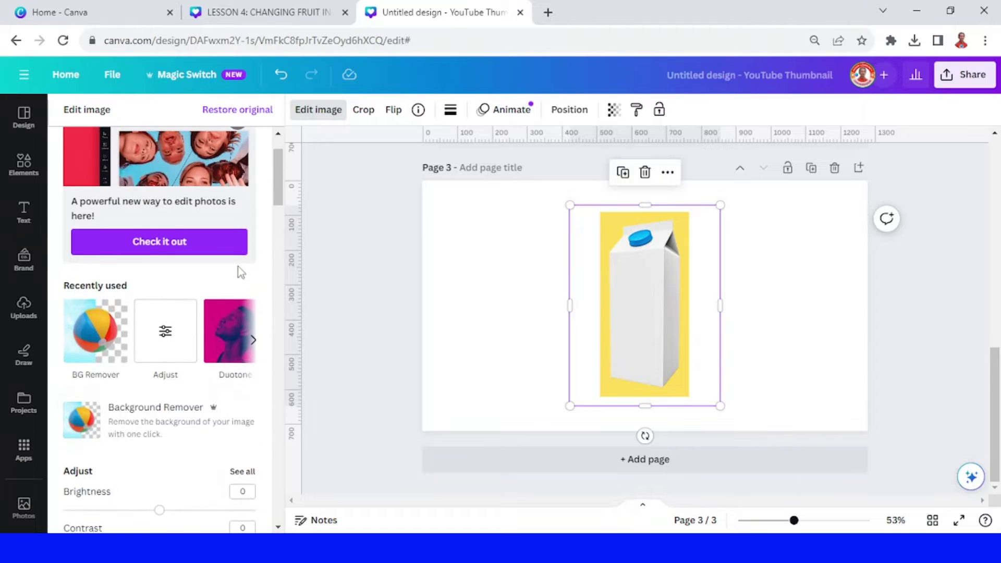
left_click(231, 342)
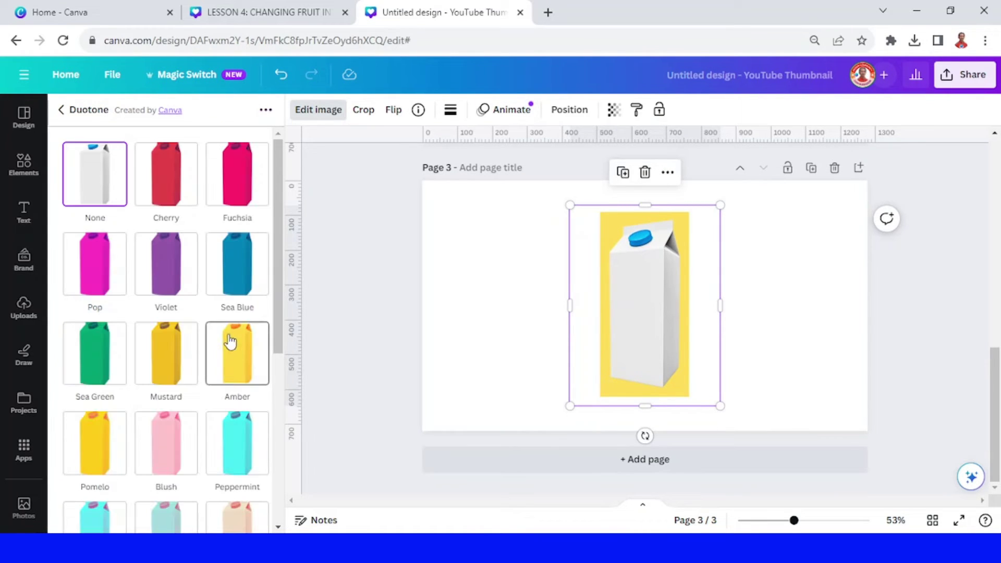
left_click(167, 187)
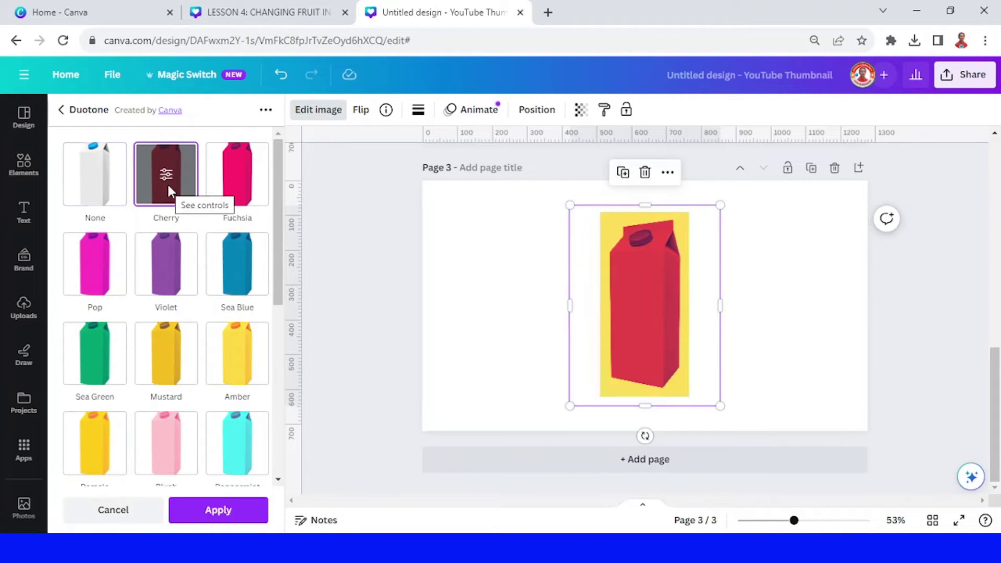
left_click(168, 178)
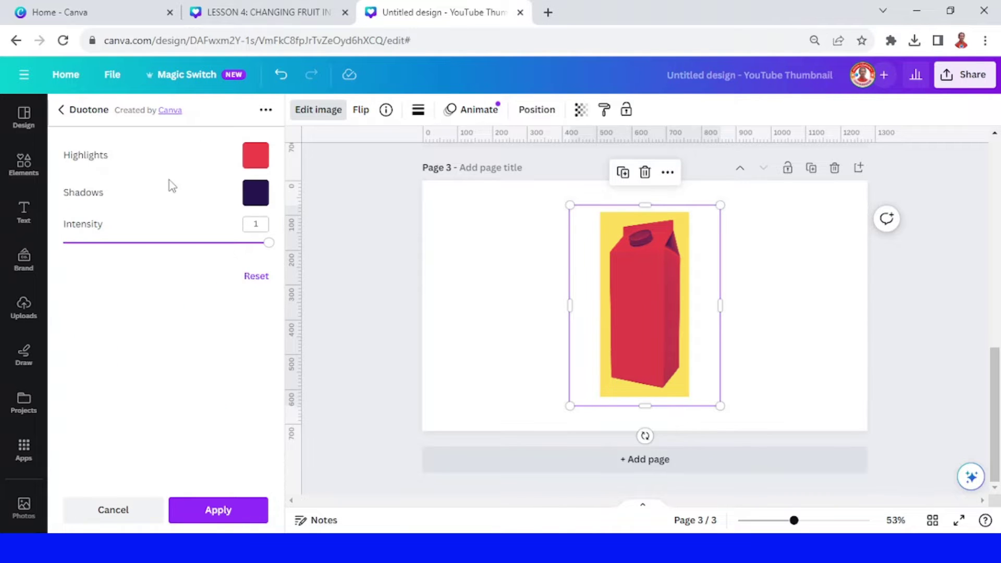
Step: Set both the Duotone highlights and shadows to white and apply the effect to the carton
left_click(255, 165)
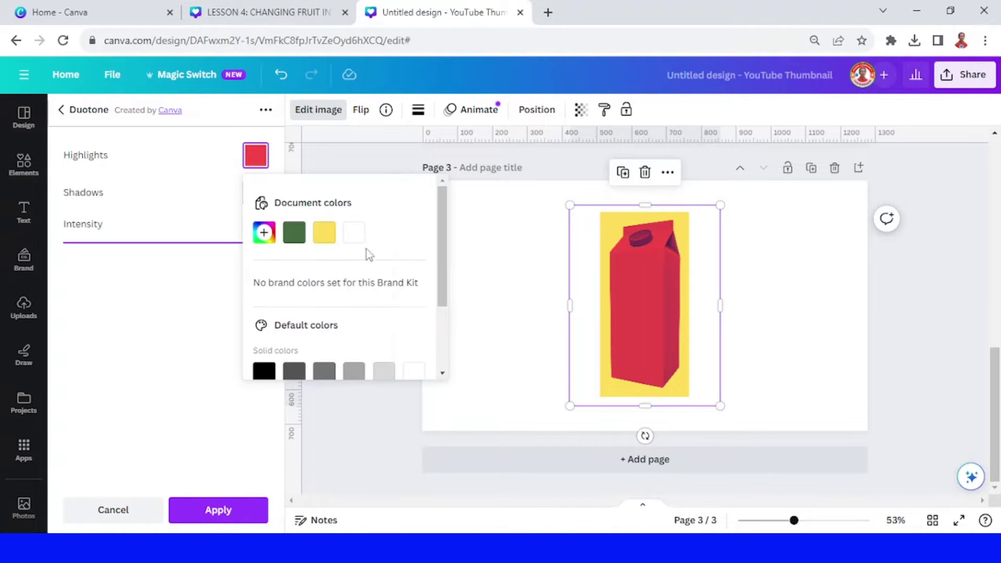
left_click(357, 240)
left_click(198, 195)
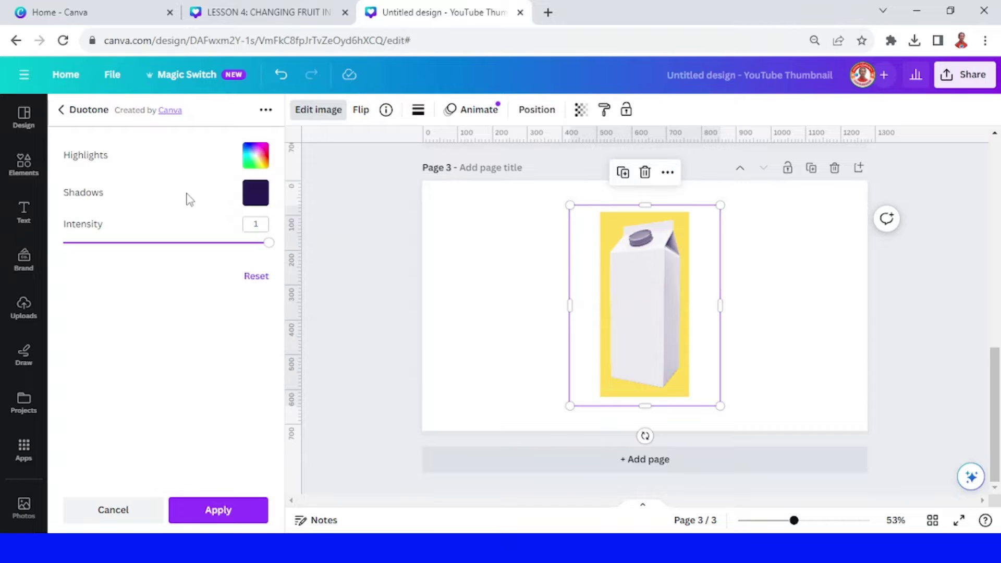
left_click(255, 194)
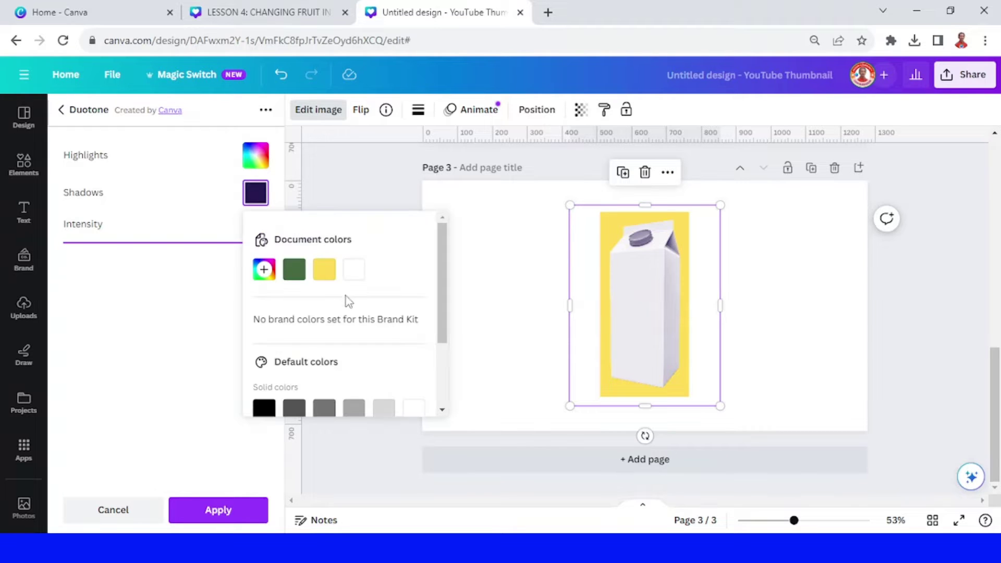
left_click(355, 271)
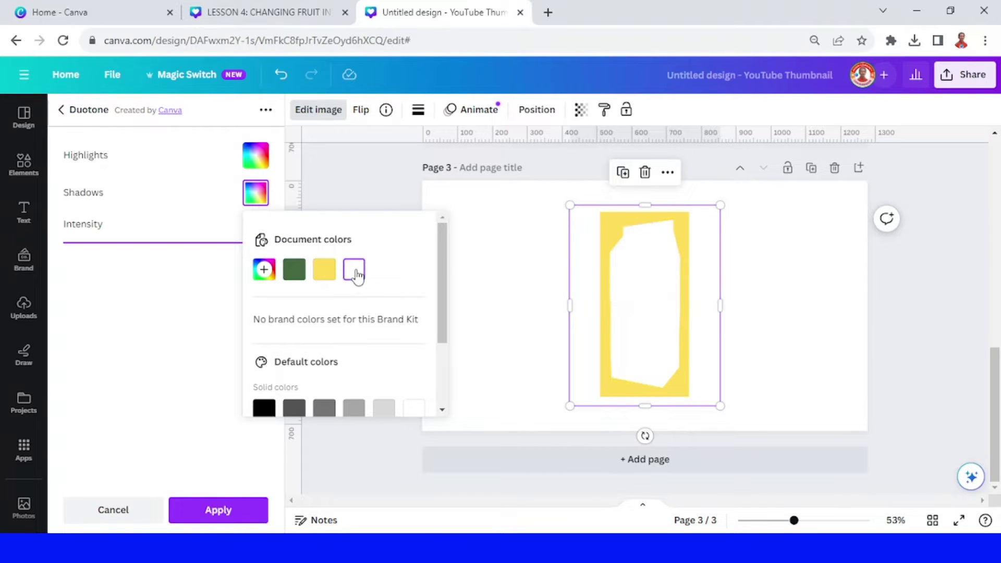
left_click(241, 515)
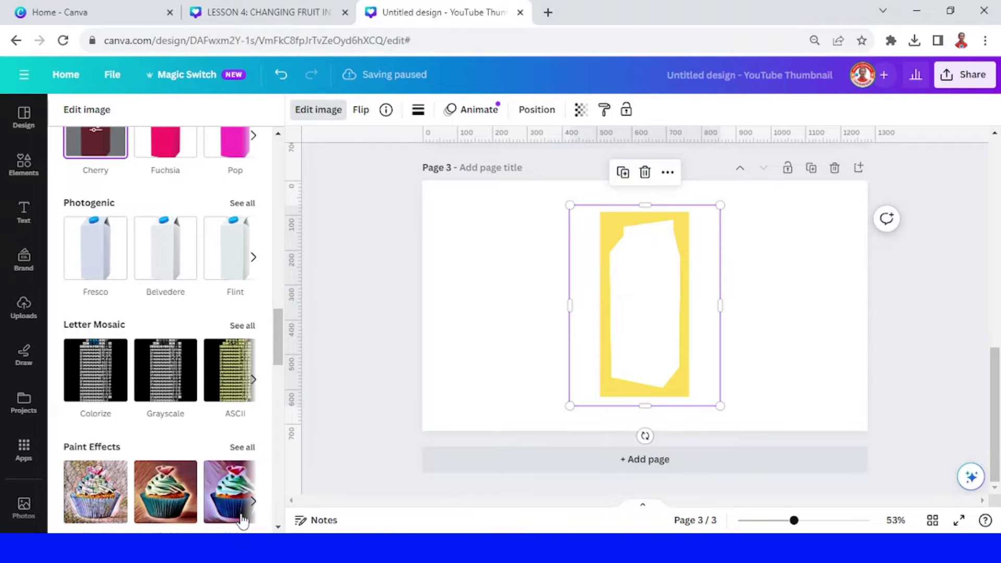
left_click(241, 519)
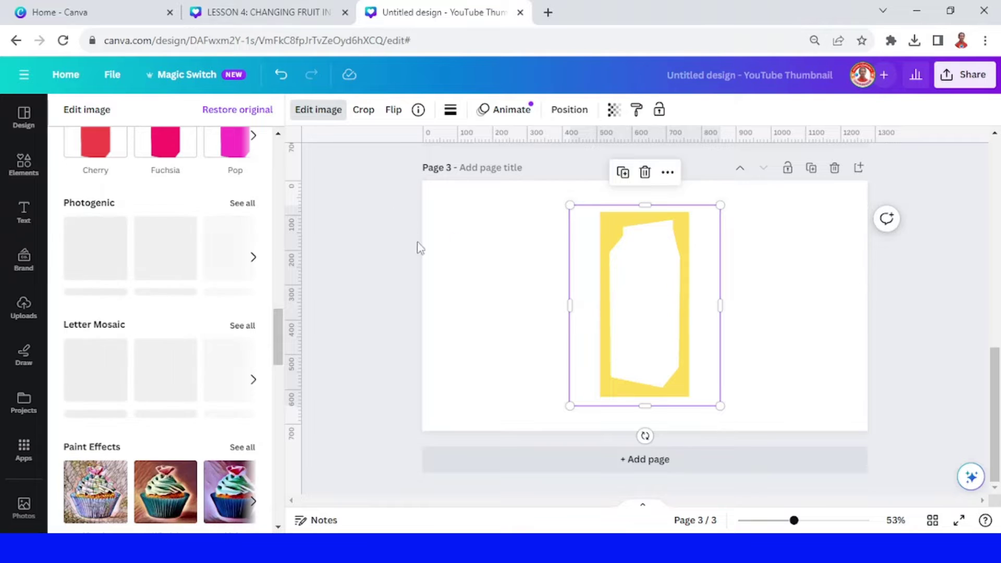
Step: Download only the current page, page 3, as a PNG
left_click(964, 75)
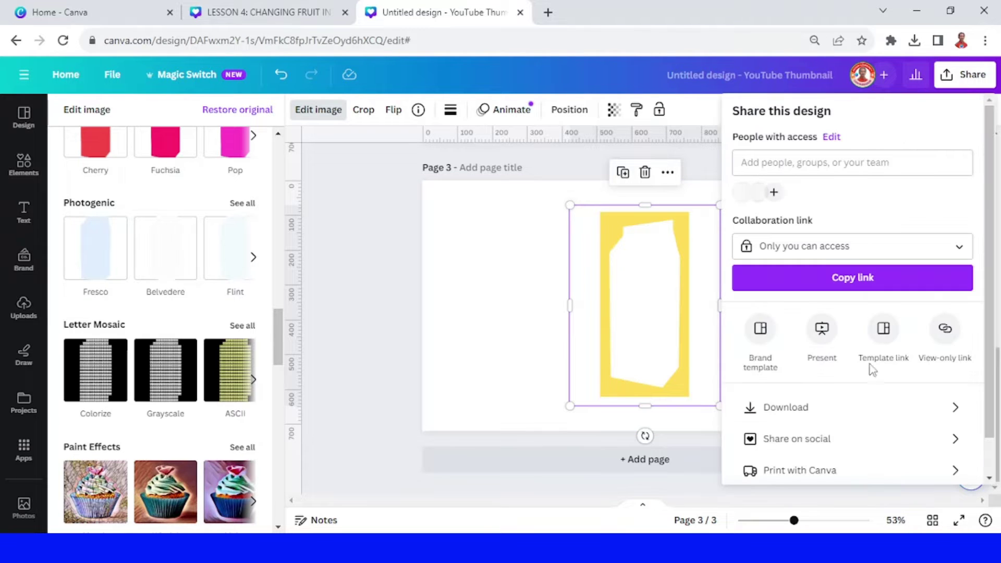
left_click(814, 407)
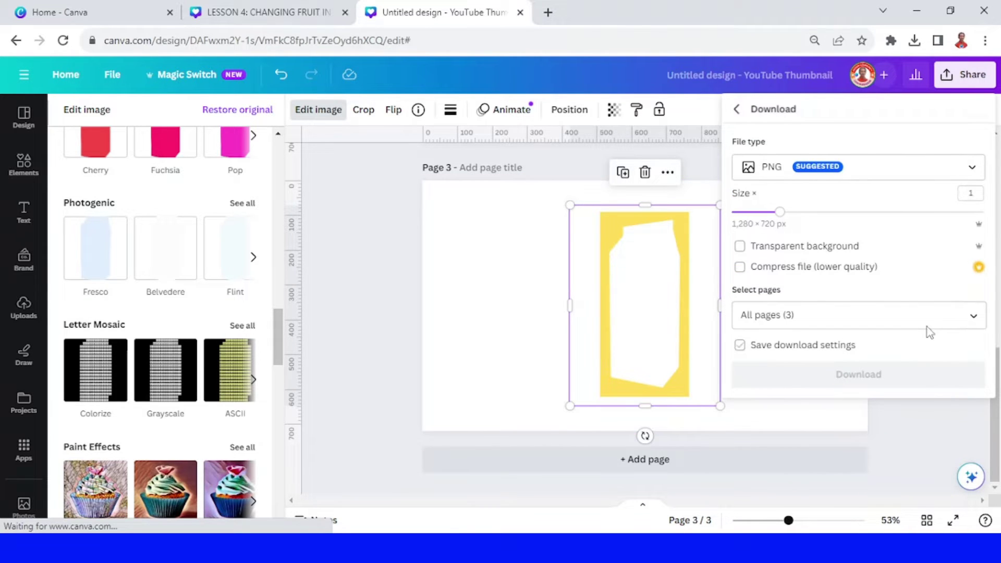
left_click(973, 322)
left_click(968, 320)
left_click(968, 316)
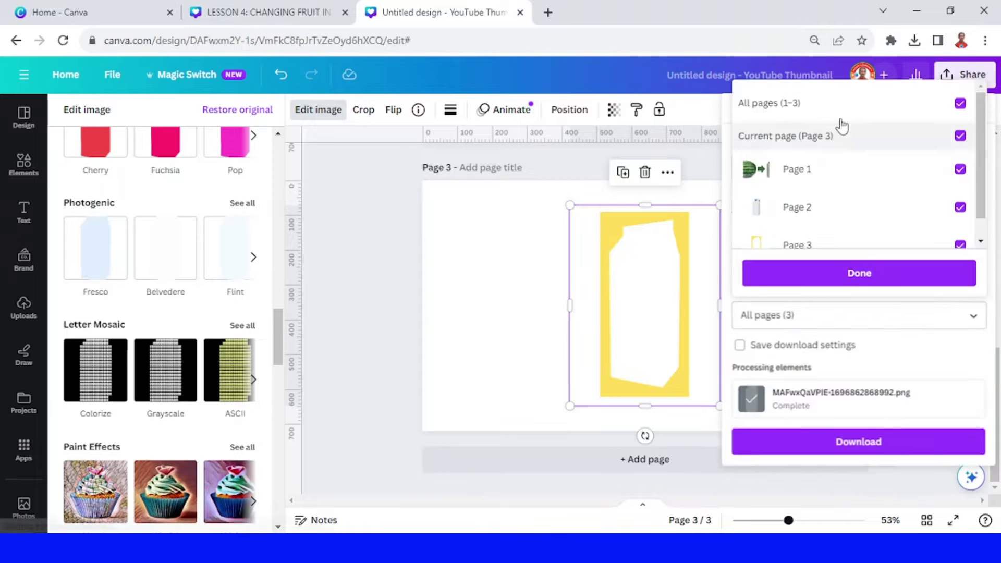
left_click(824, 105)
left_click(834, 136)
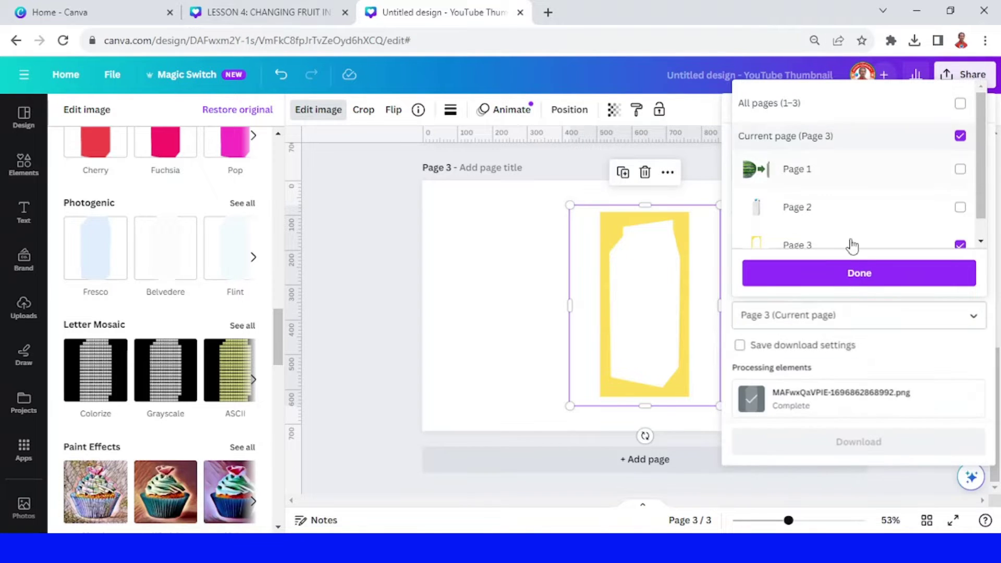
left_click(859, 274)
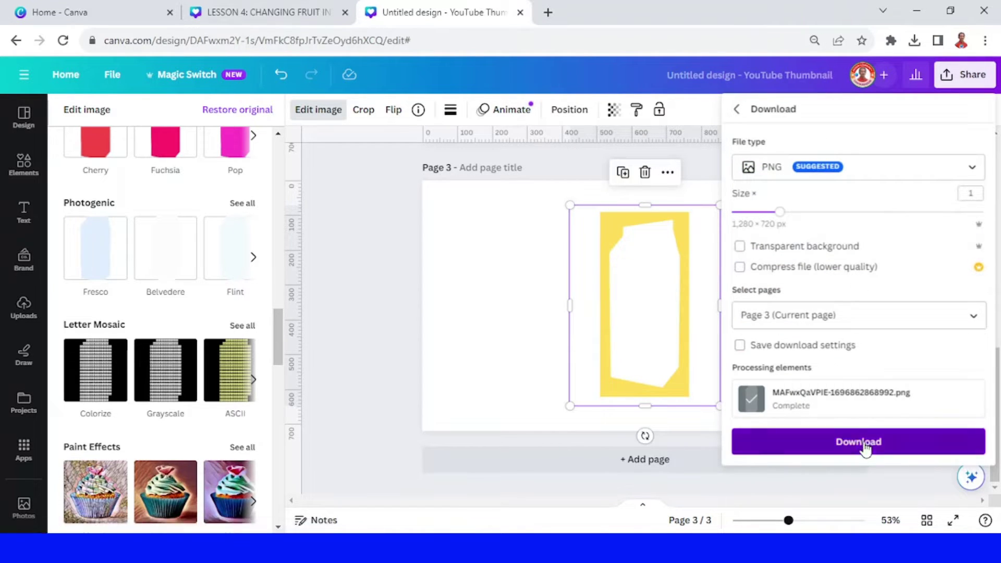
left_click(860, 442)
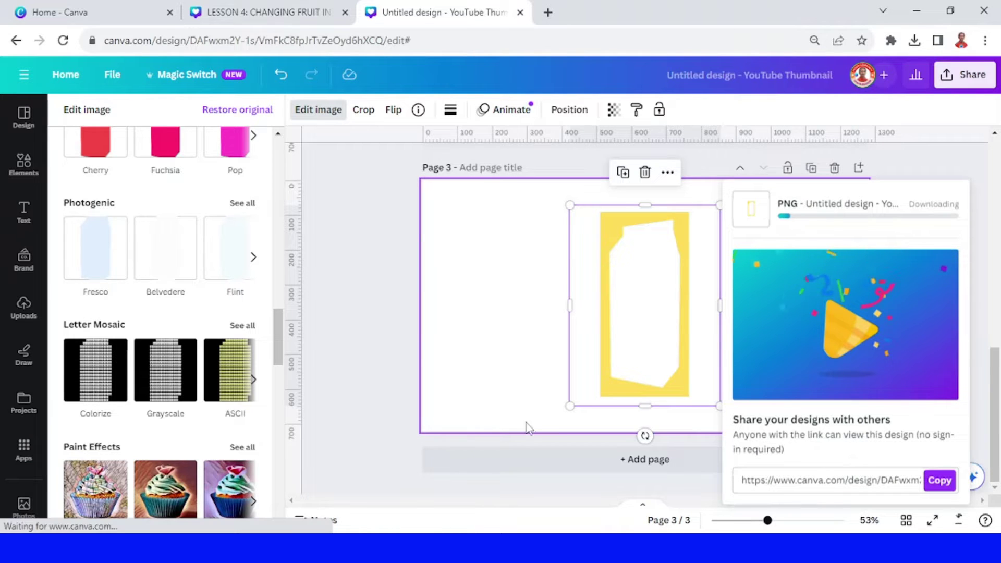
Step: Add a fourth page and set its background colour to black
left_click(529, 464)
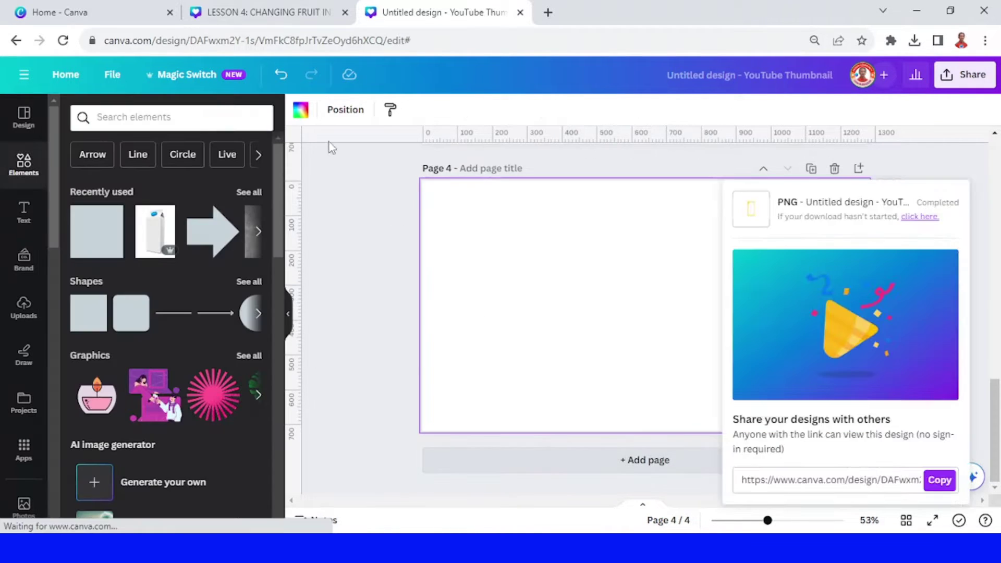
left_click(301, 109)
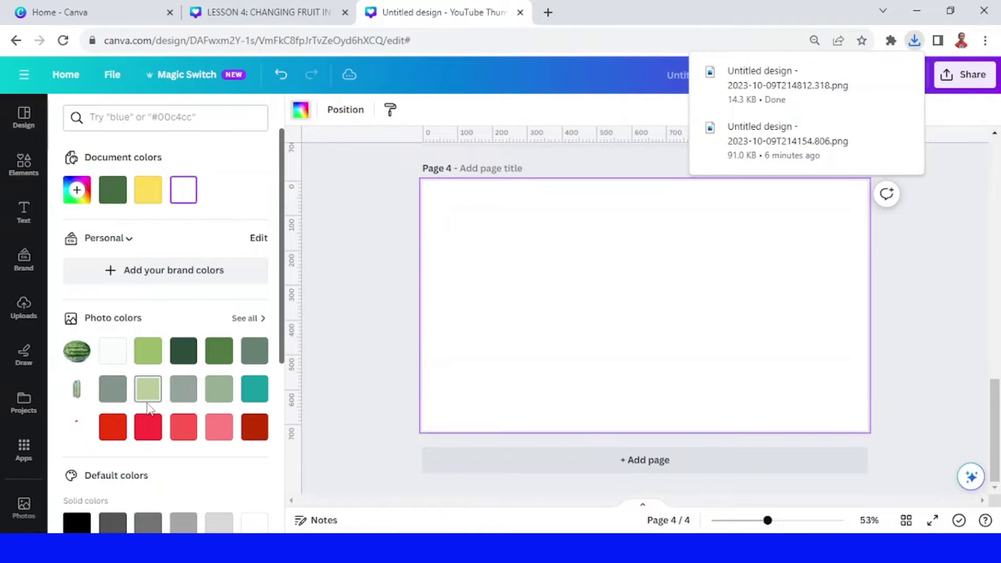
scroll(148, 409, "down", 2)
left_click(77, 452)
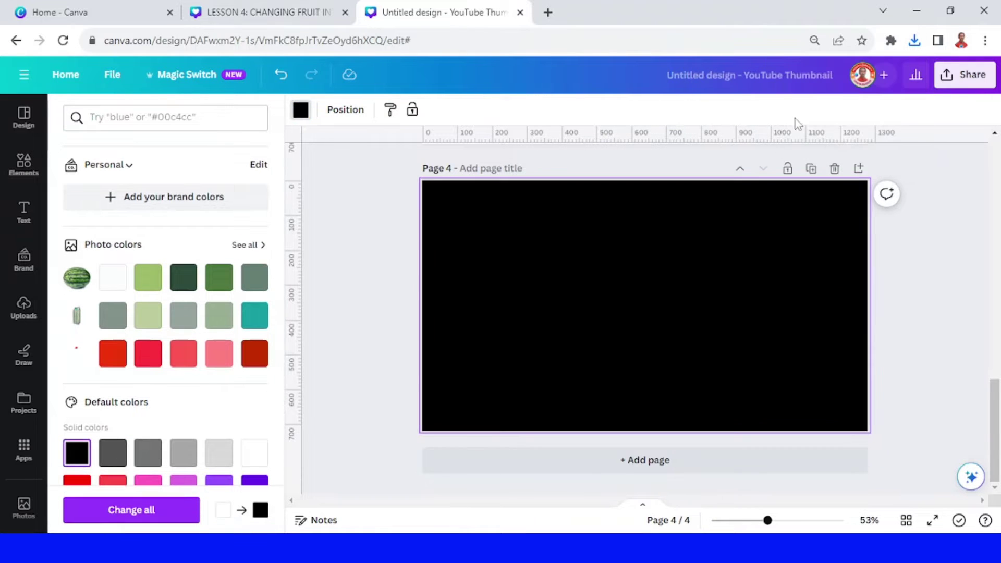
Step: Place the newly downloaded PNG on the black page 4 and remove its white background with the Background Remover
left_click(912, 41)
left_click_drag(787, 114, 607, 317)
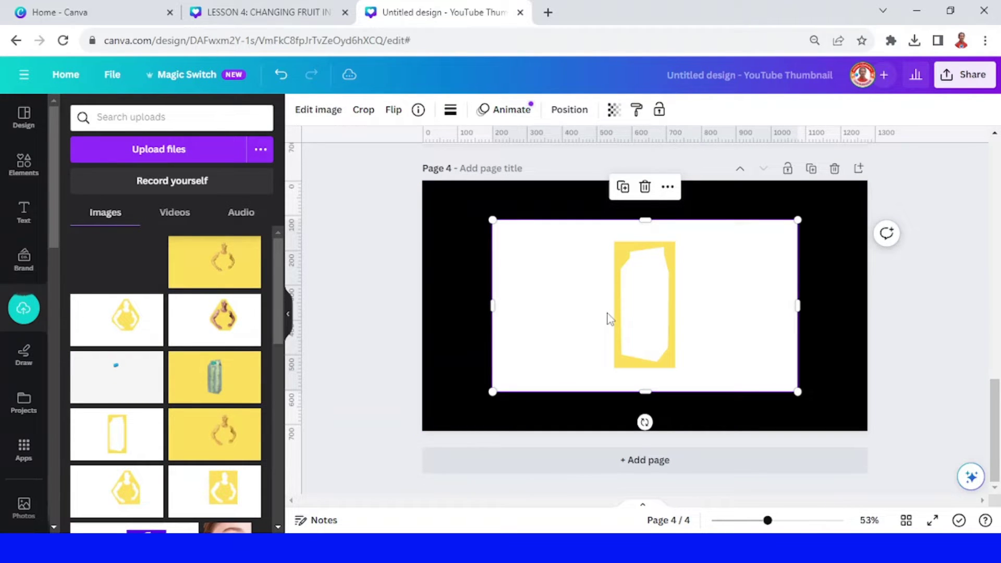
left_click(315, 112)
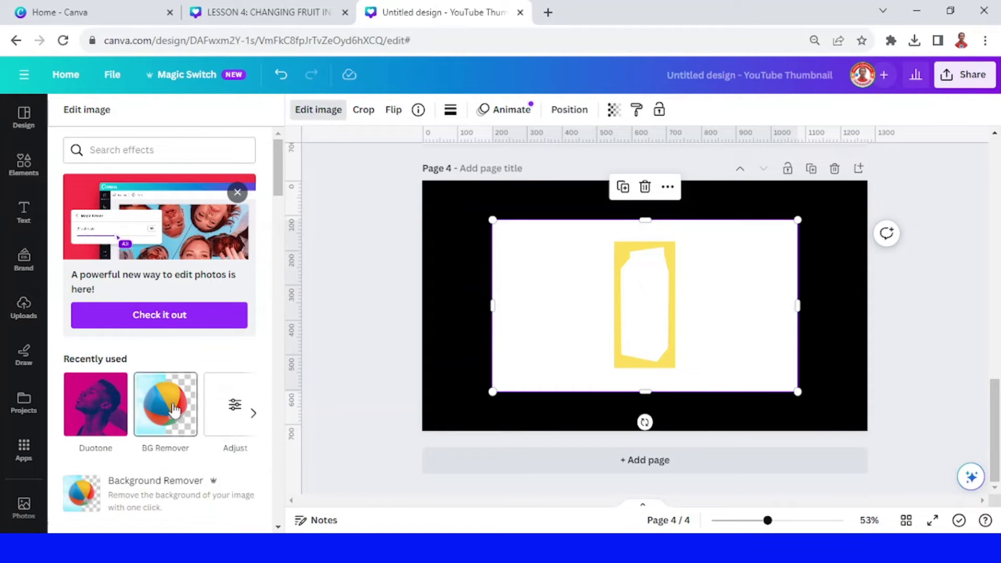
left_click(177, 388)
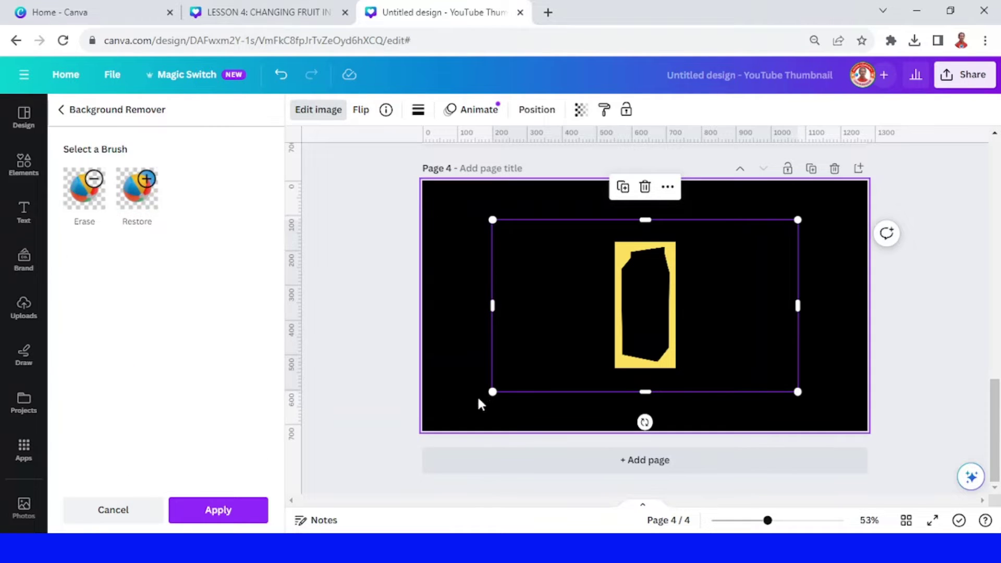
left_click(232, 509)
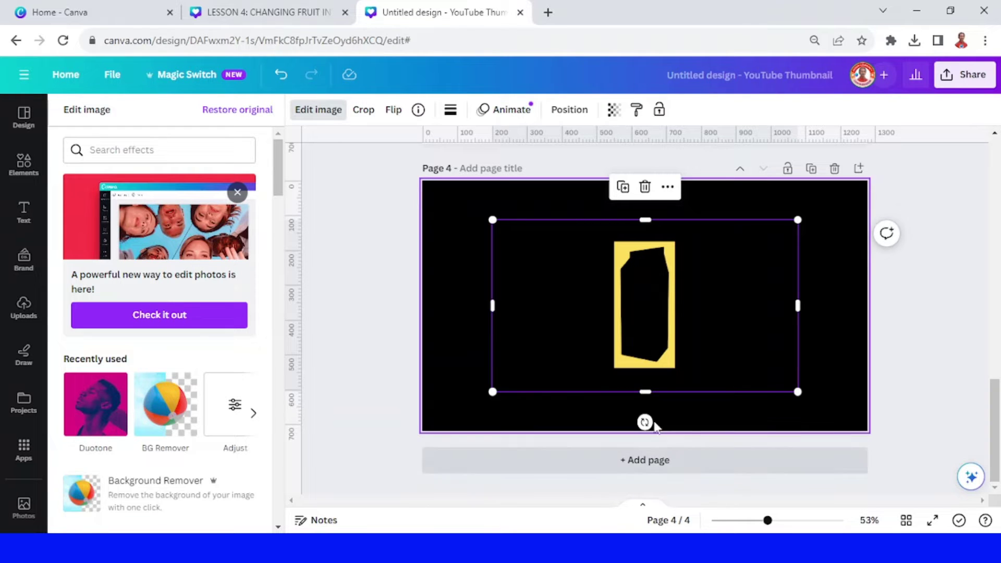
Step: Enlarge the yellow cutout image until it fills the whole of page 4
left_click_drag(491, 392, 422, 430)
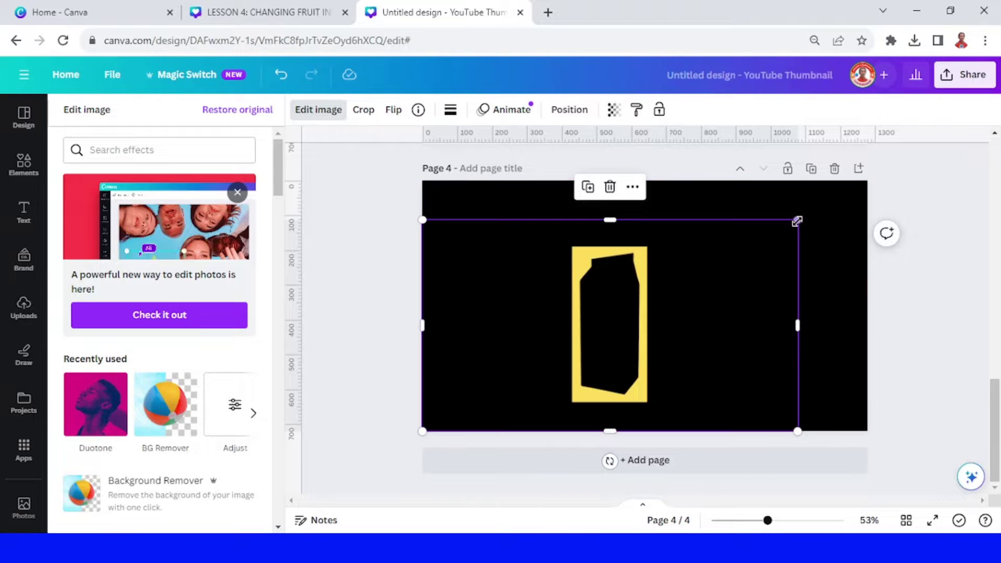
left_click_drag(796, 220, 870, 185)
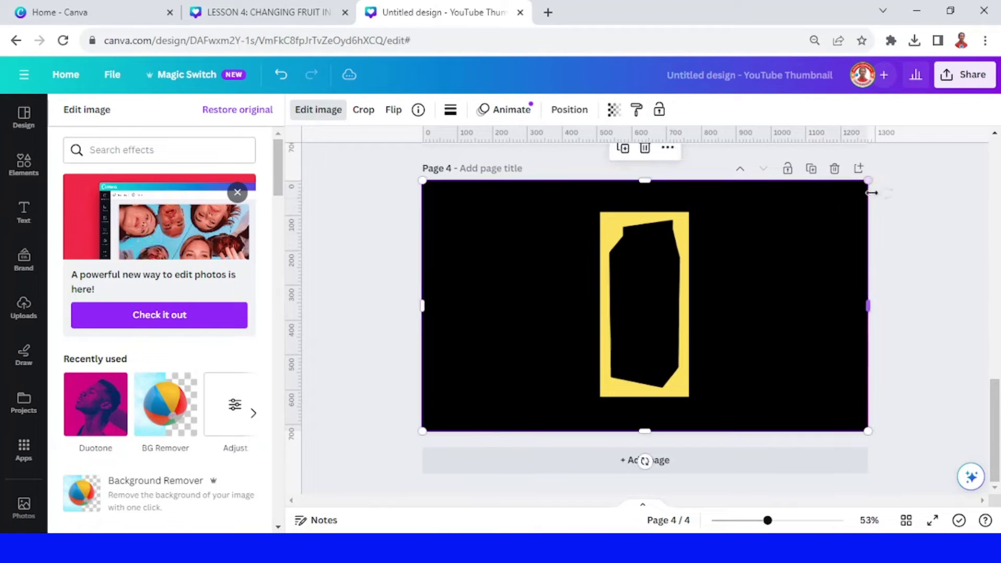
Step: Copy the watermelon photo from page 1 and paste it onto page 4
scroll(565, 309, "up", 15)
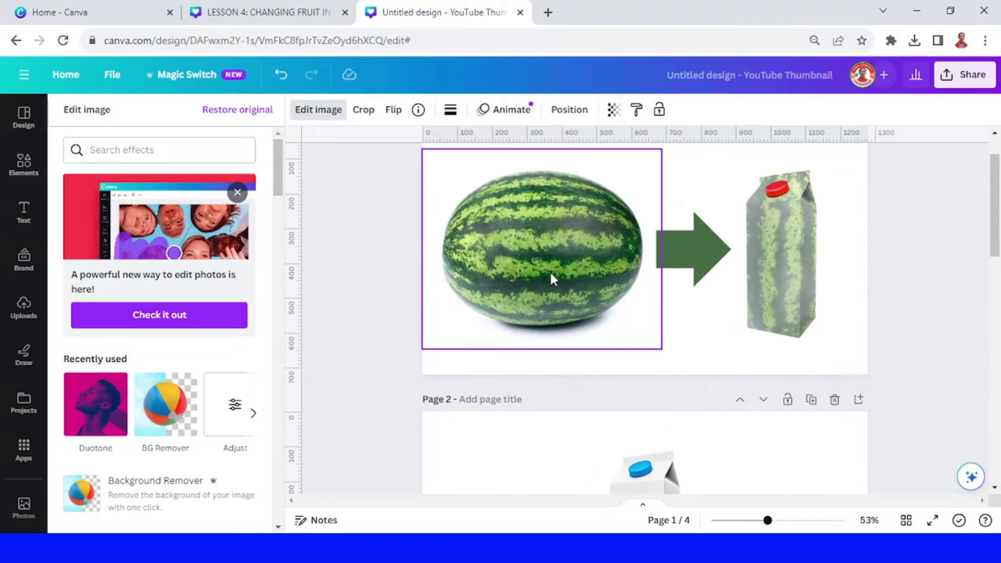
left_click(549, 270)
right_click(550, 270)
left_click(594, 166)
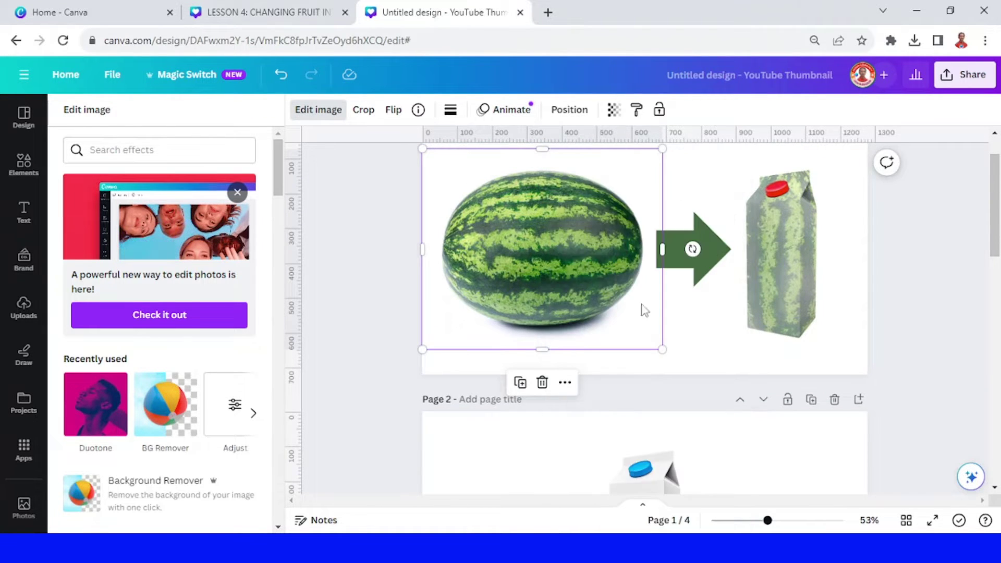
scroll(641, 312, "down", 15)
right_click(634, 324)
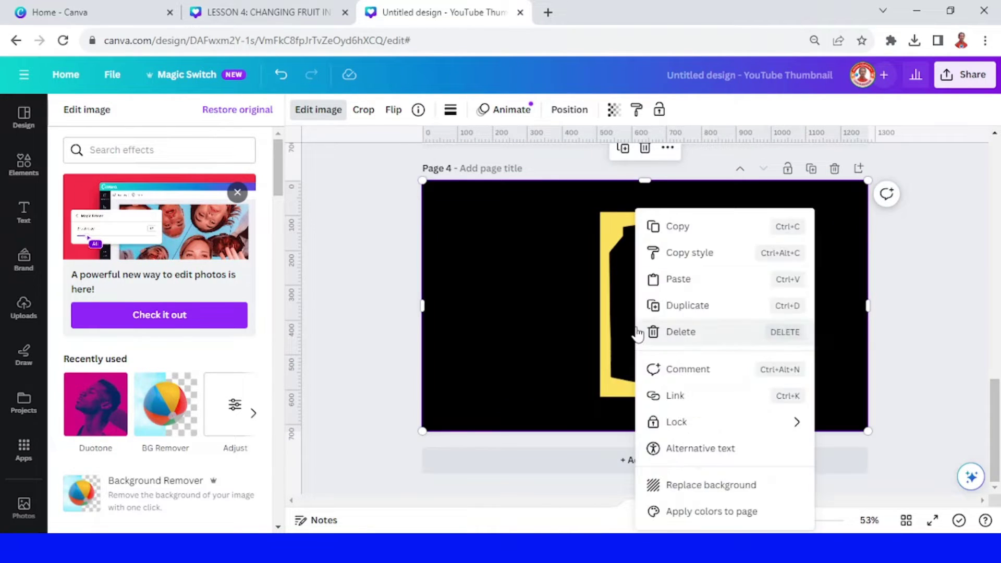
left_click(690, 278)
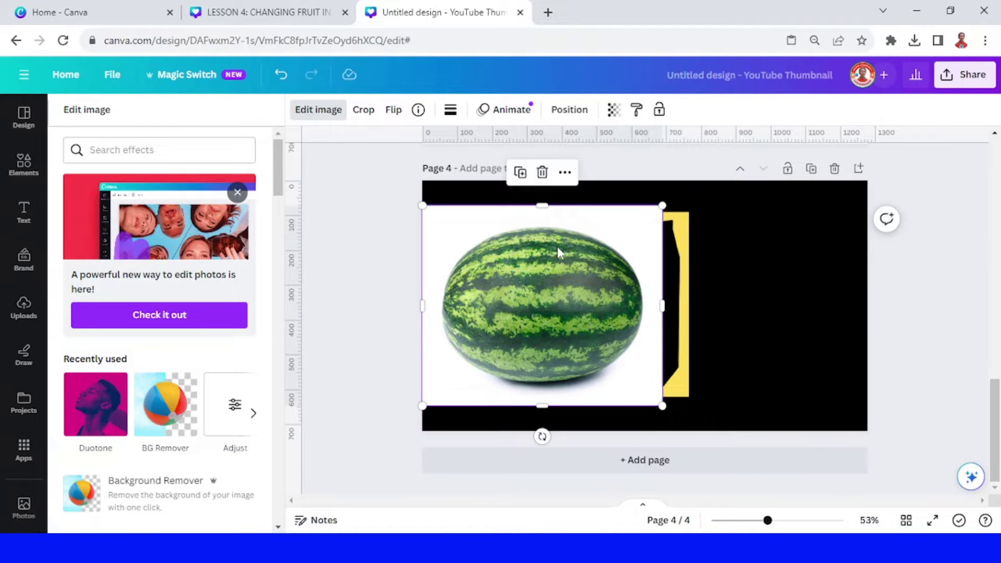
Step: Rotate the pasted watermelon by about 90° so it stands upright and move it over the yellow frame
left_click_drag(542, 435, 431, 306)
left_click_drag(513, 316, 611, 300)
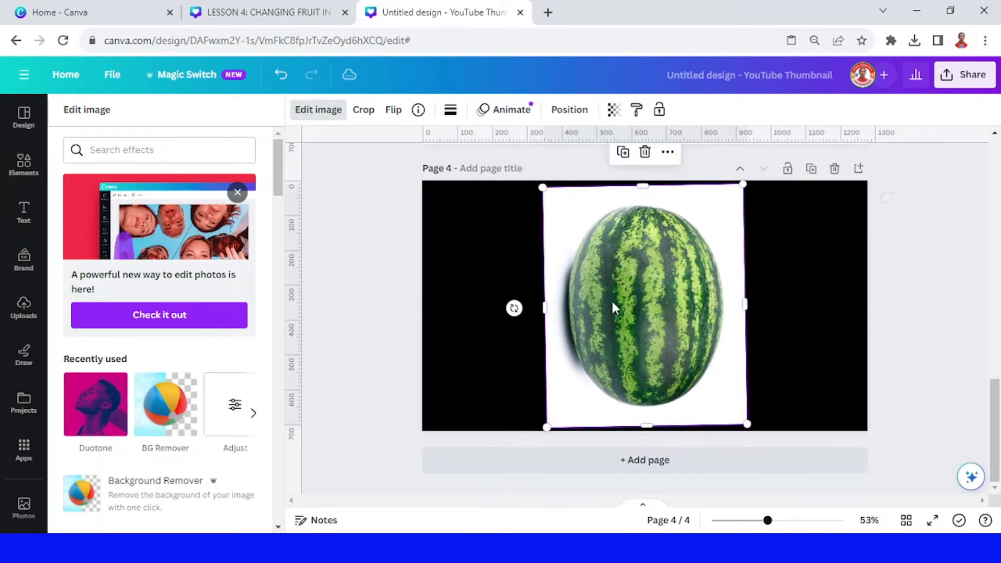
Step: Send the watermelon behind the yellow frame so it fills the carton-shaped opening
right_click(611, 299)
mouse_move(660, 312)
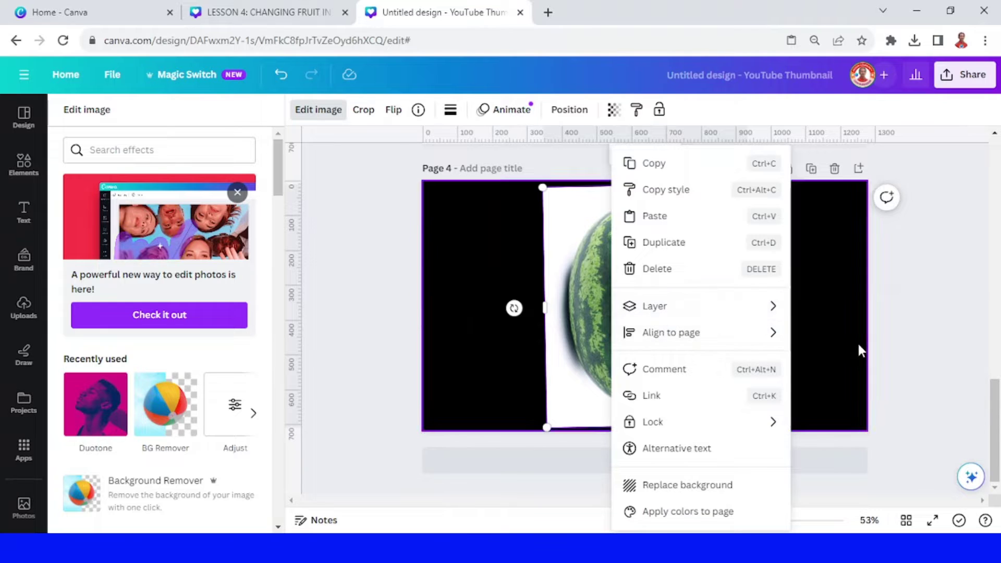
left_click(871, 368)
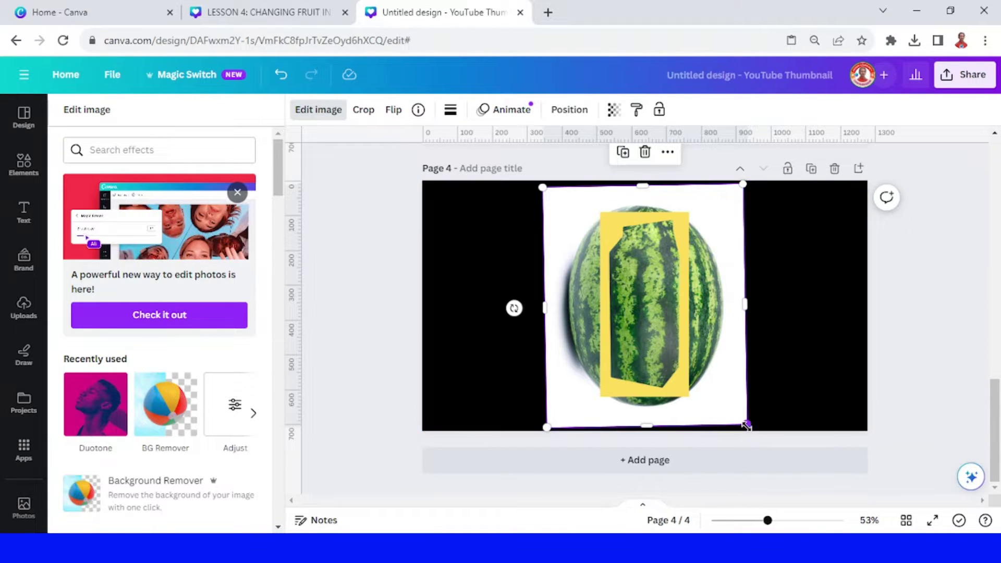
Step: Shrink the watermelon image slightly and crop all four sides to the edges of the yellow frame
mouse_move(747, 423)
left_mouse_down()
mouse_move(724, 409)
mouse_move(733, 411)
left_mouse_up()
mouse_move(540, 184)
left_mouse_down()
mouse_move(556, 203)
mouse_move(551, 194)
left_mouse_up()
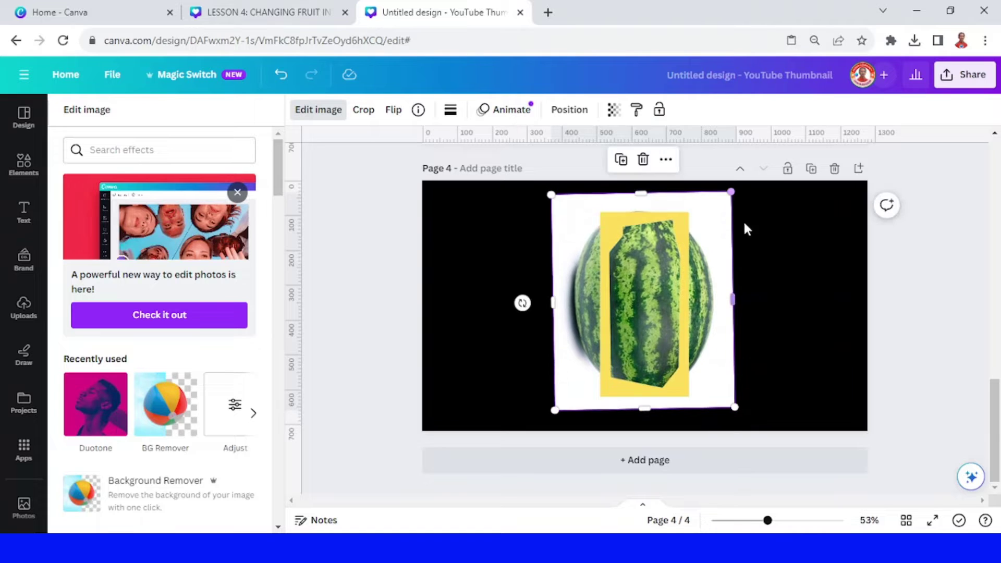
left_click_drag(732, 300, 687, 313)
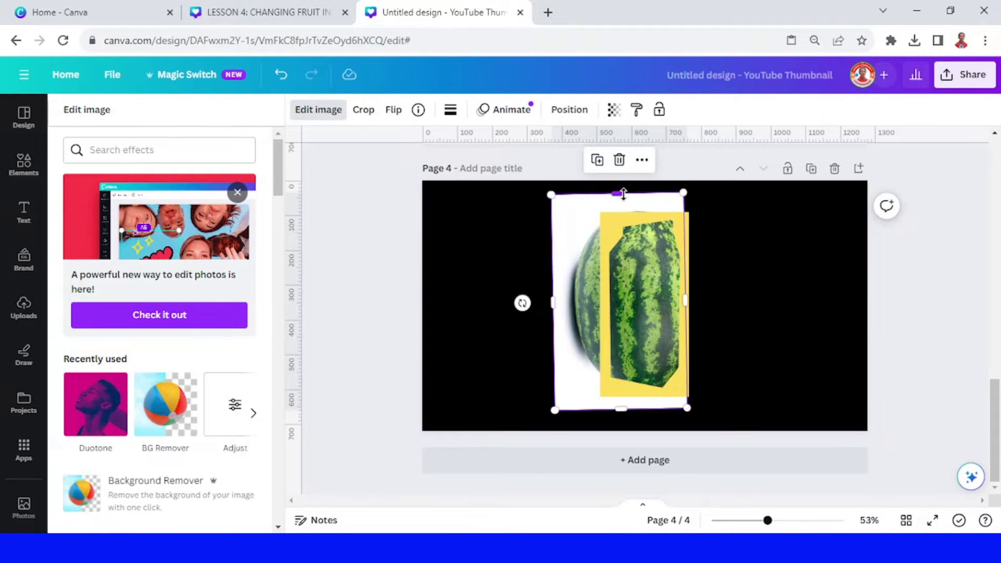
left_click_drag(620, 193, 627, 212)
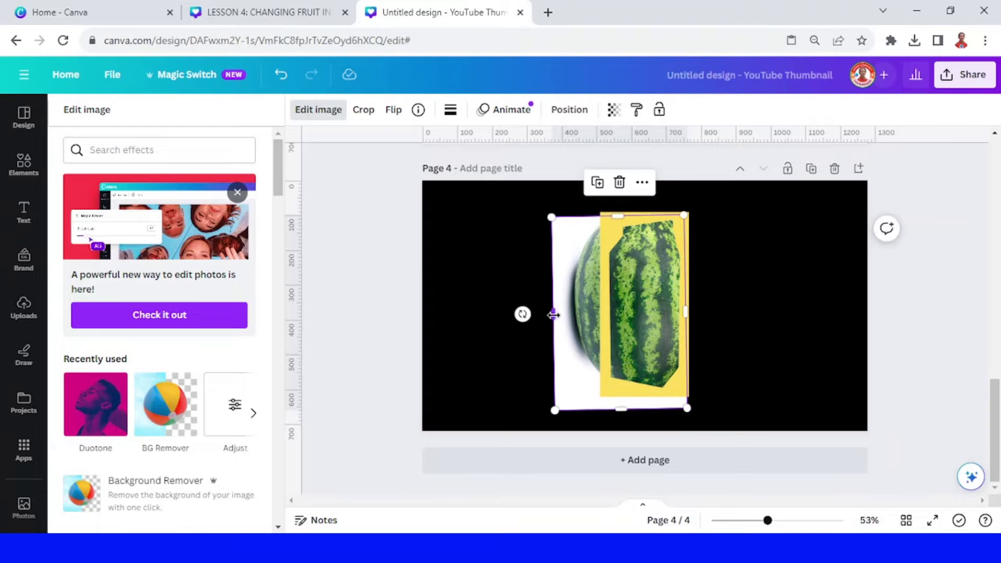
left_click_drag(554, 314, 601, 313)
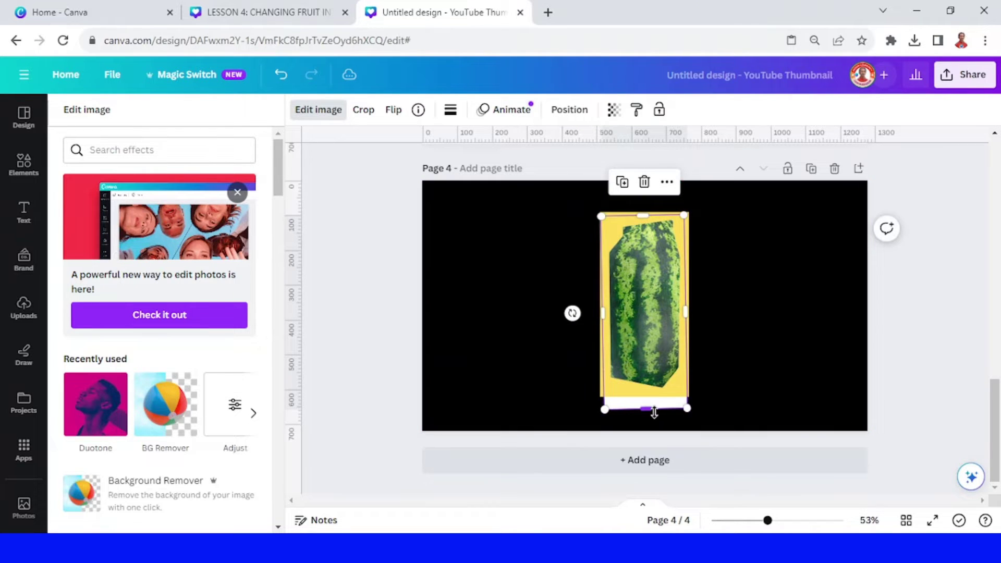
left_click_drag(652, 409, 652, 399)
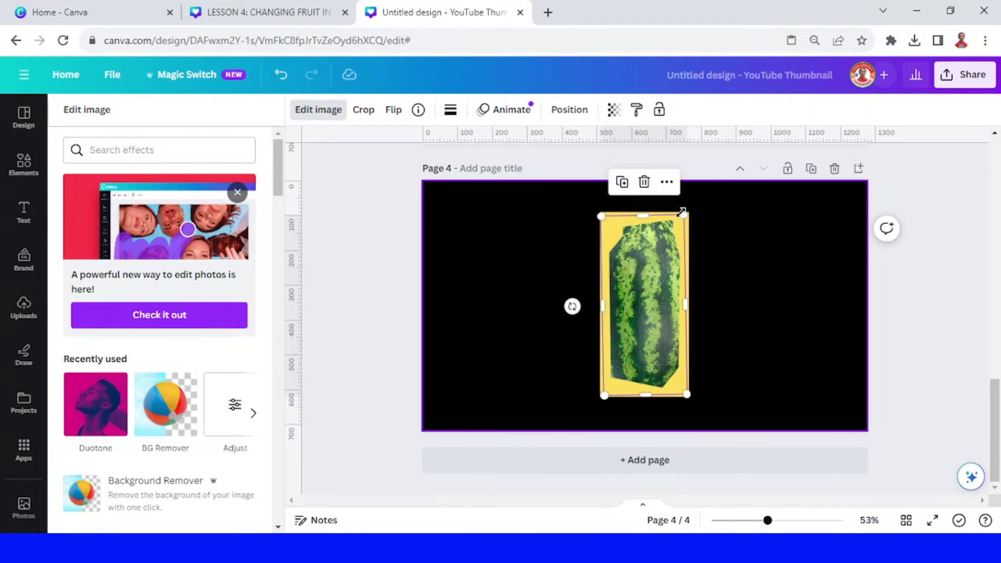
Step: Copy the milk carton image from page 2 and paste it onto page 4
scroll(770, 242, "up", 5)
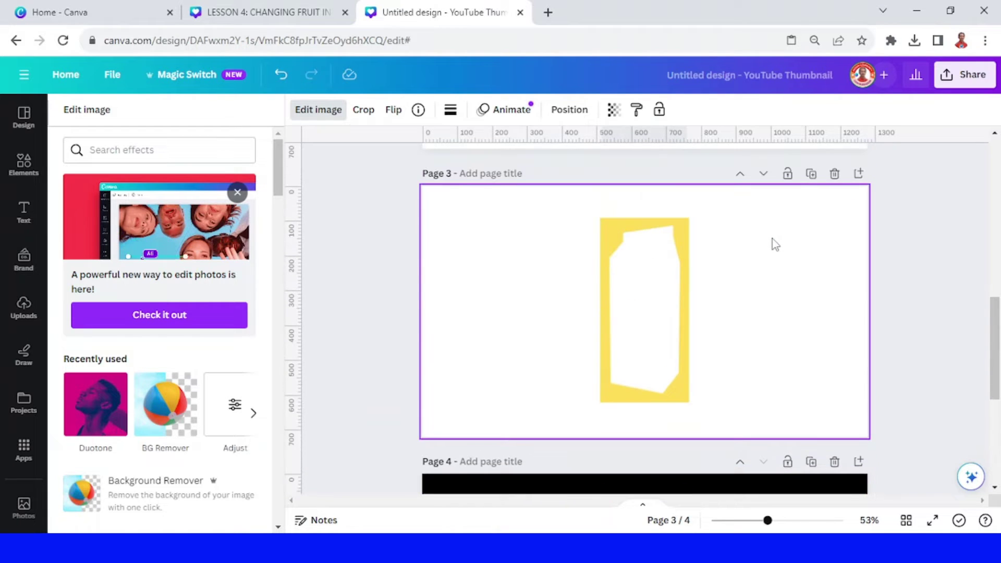
scroll(771, 245, "down", 5)
scroll(769, 243, "up", 10)
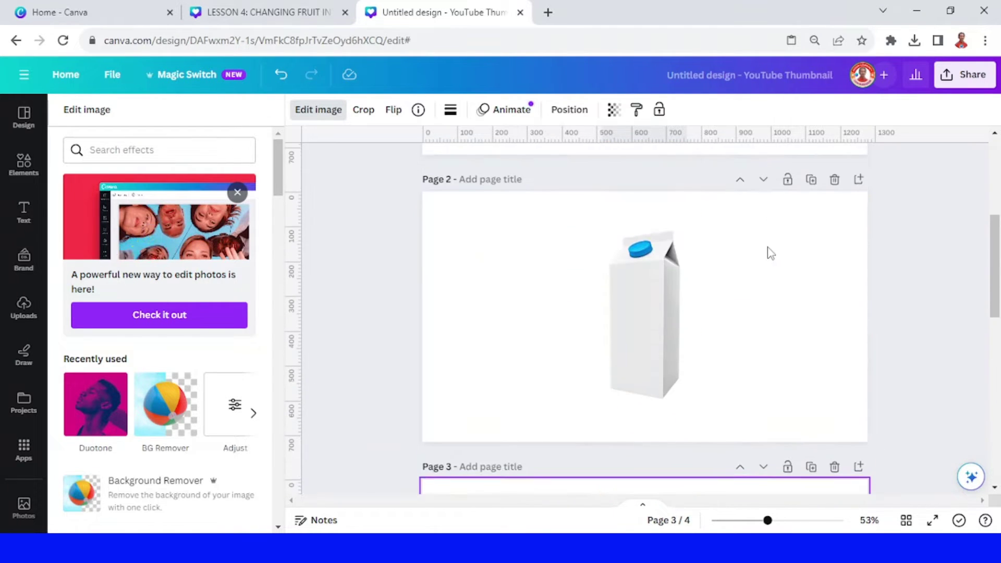
left_click(661, 330)
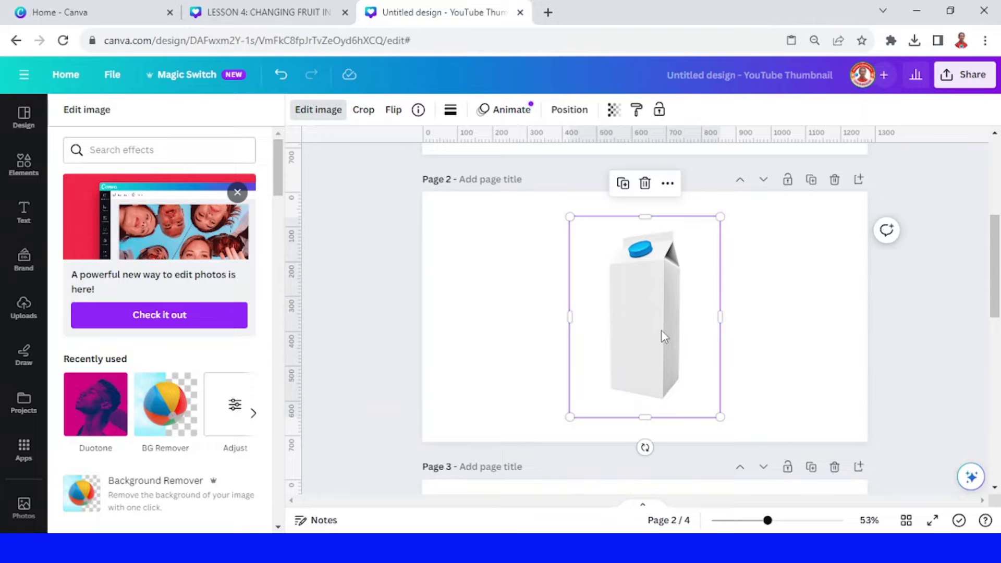
right_click(661, 330)
left_click(705, 191)
scroll(735, 326, "down", 10)
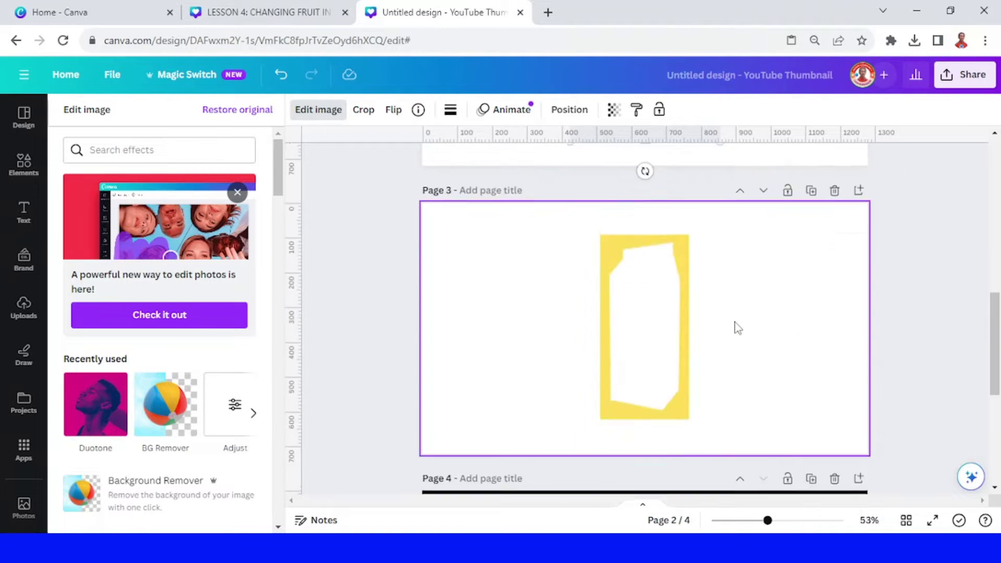
right_click(664, 314)
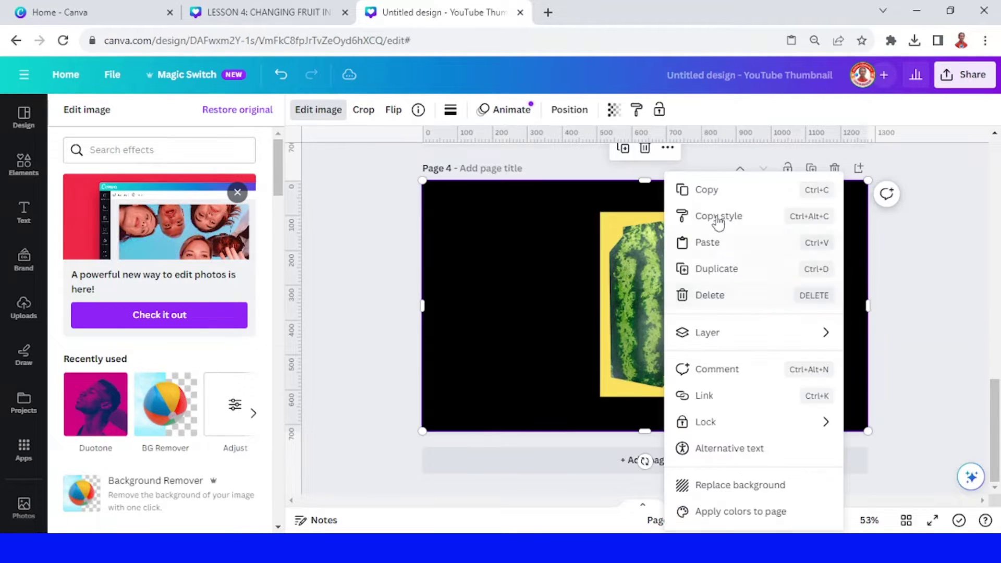
left_click(718, 242)
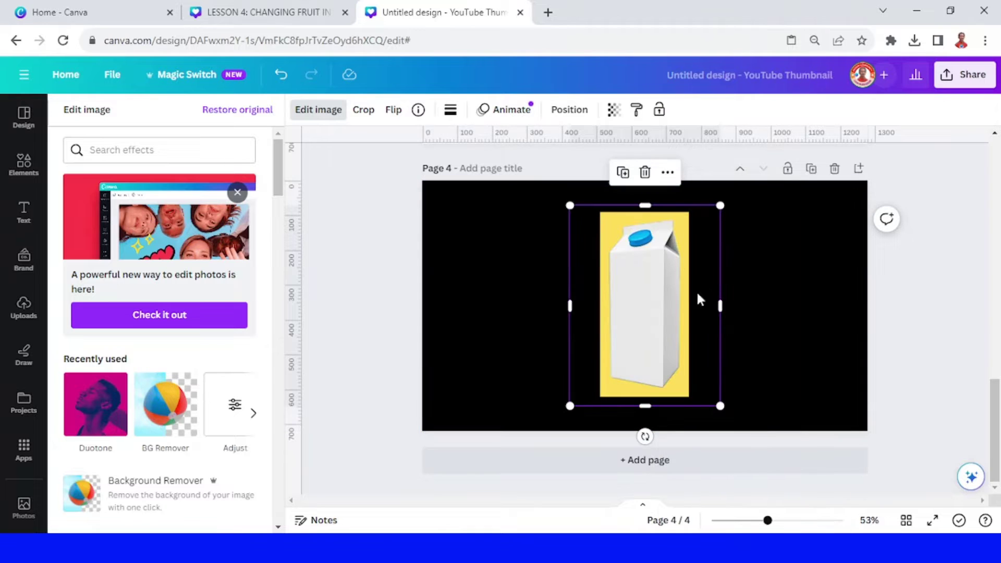
Step: Reorder the page 4 layers so the milk carton sits between the yellow frame and the watermelon
left_click(569, 109)
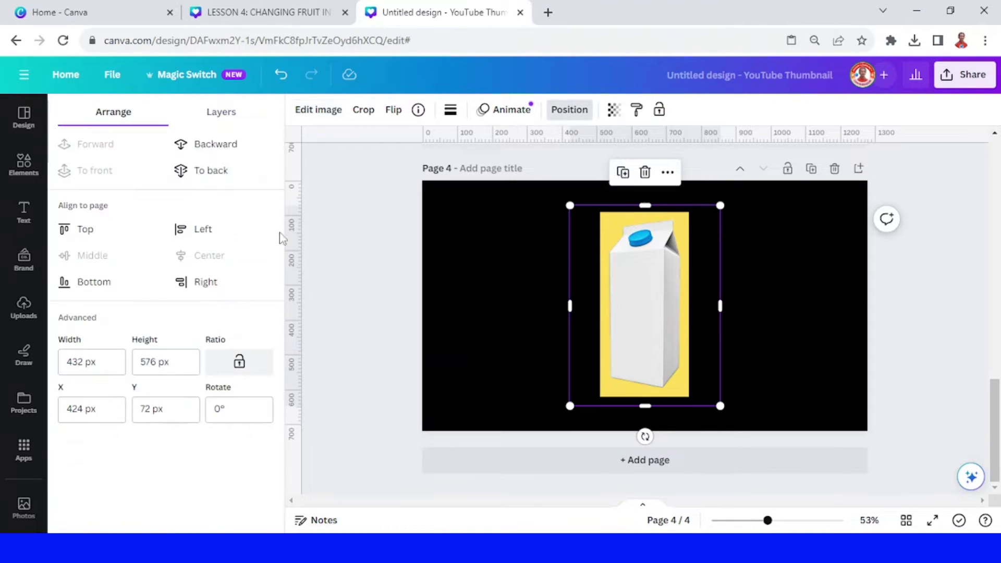
left_click(215, 114)
left_click_drag(202, 203, 196, 265)
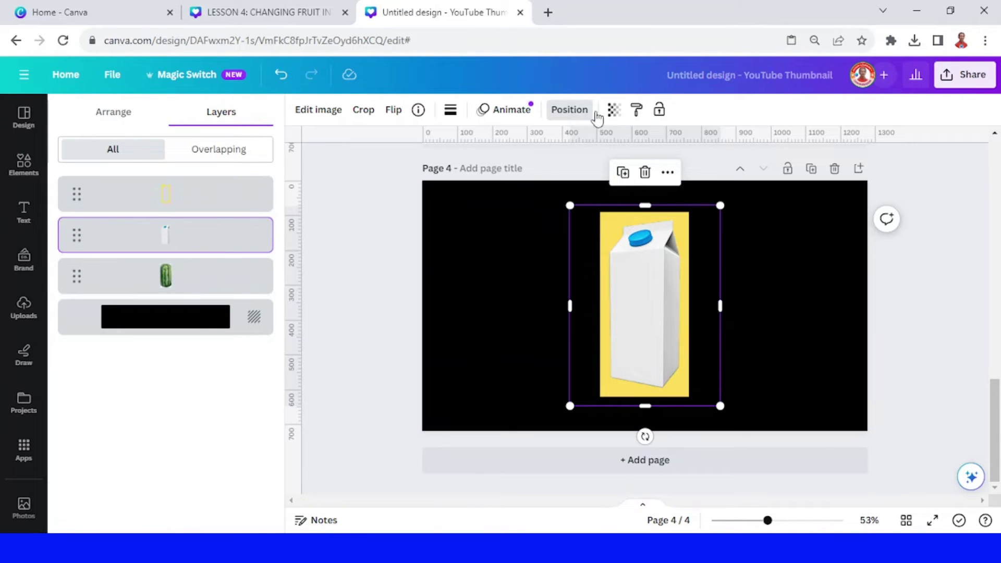
Step: Set the milk carton image's transparency to 50 so the watermelon shows through it
left_click(613, 110)
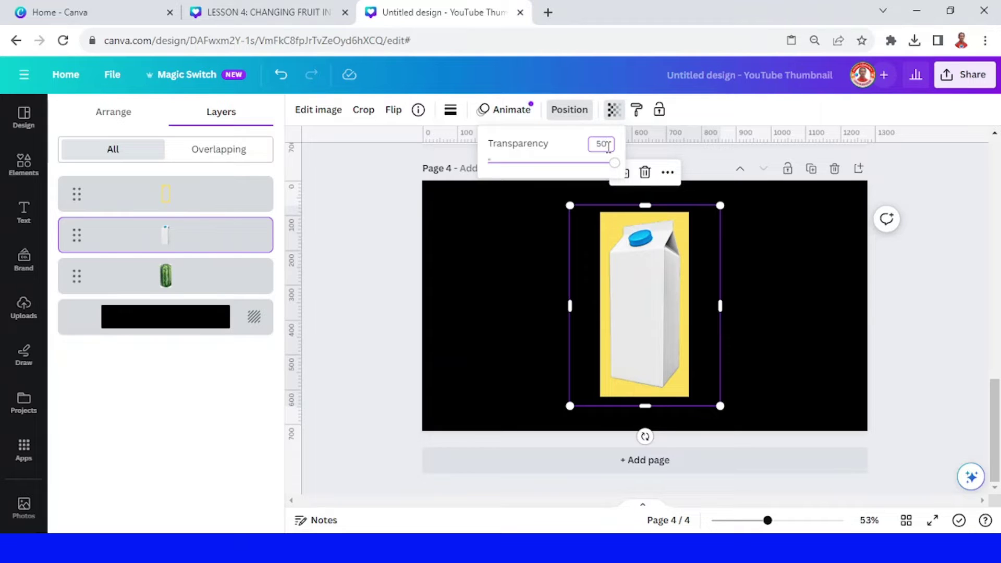
key("Return")
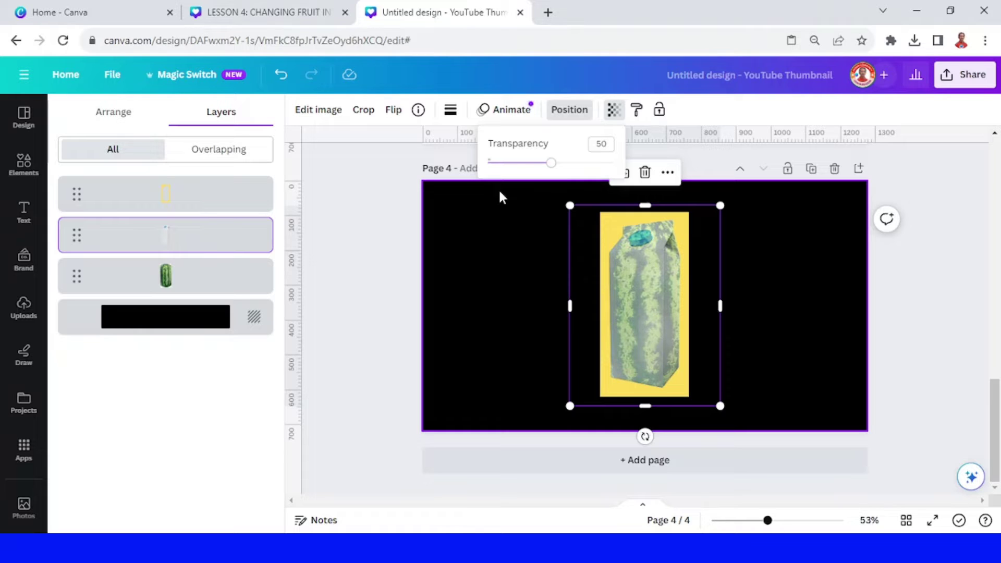
Step: Crop the left side of the yellow frame image on page 4 to a width of about 975
left_click(486, 244)
left_click(486, 244)
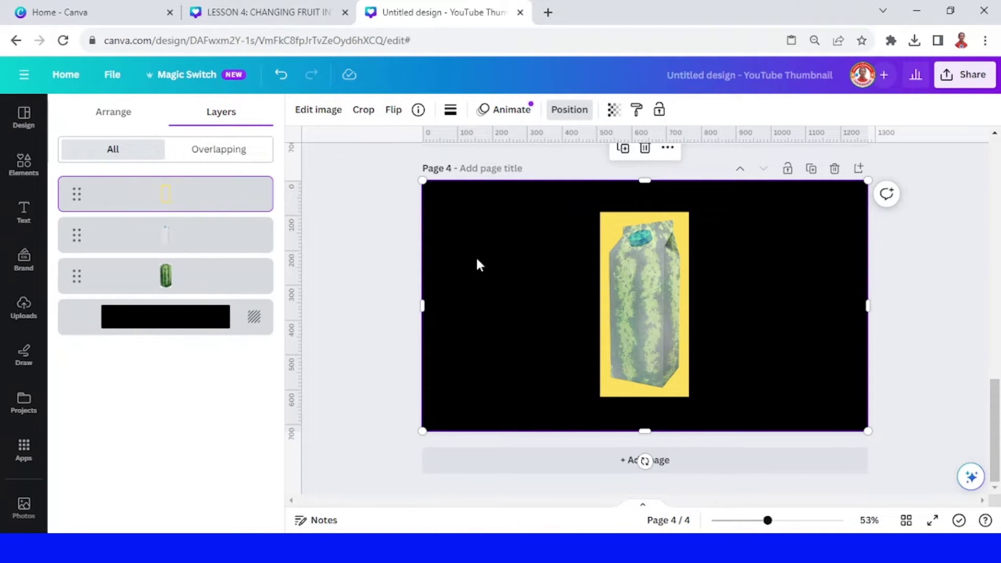
left_click_drag(425, 306, 531, 317)
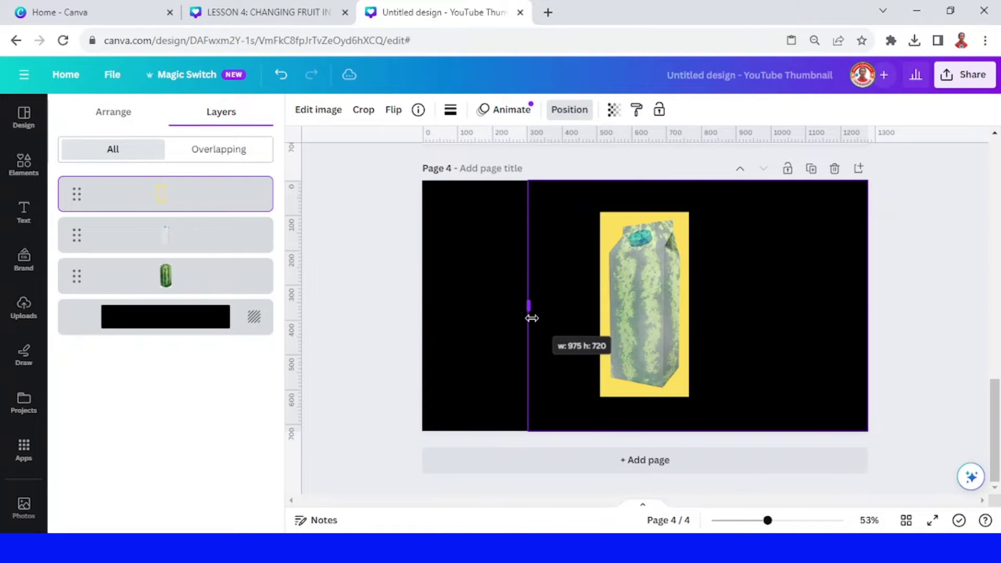
Step: Change the page 4 background from black to the solid yellow that matches the frame
left_click(465, 249)
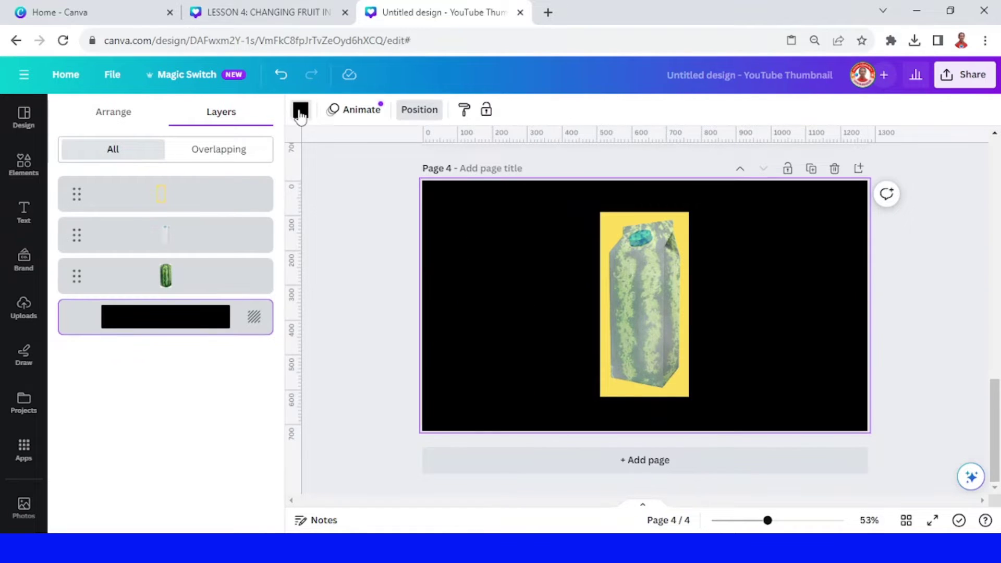
left_click(301, 110)
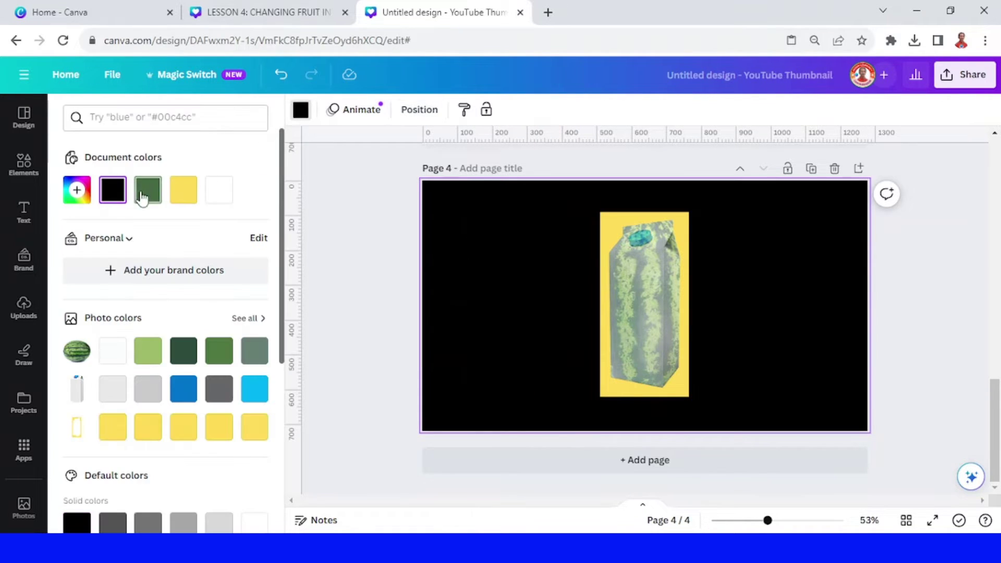
left_click(180, 195)
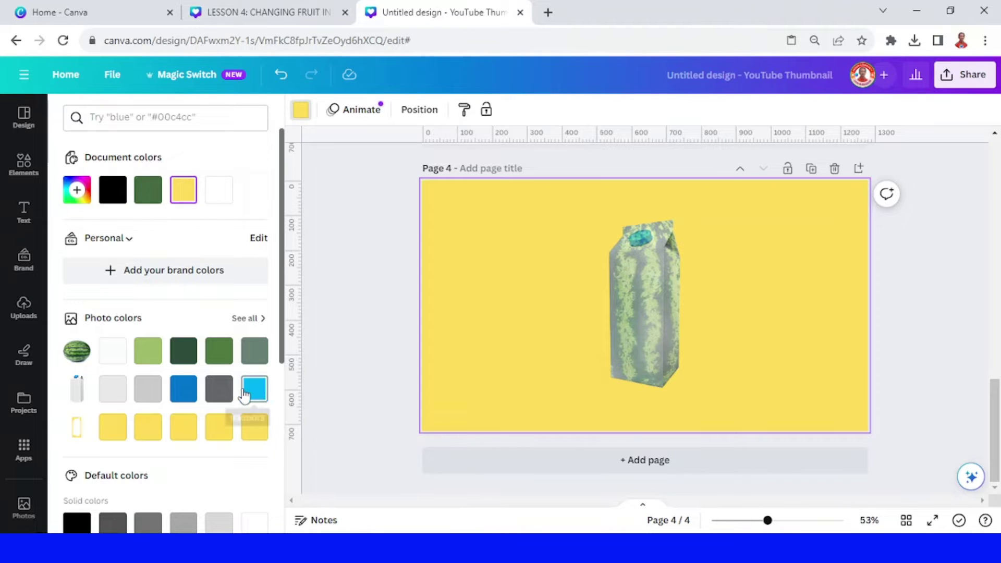
scroll(234, 448, "down", 4)
left_click(184, 415)
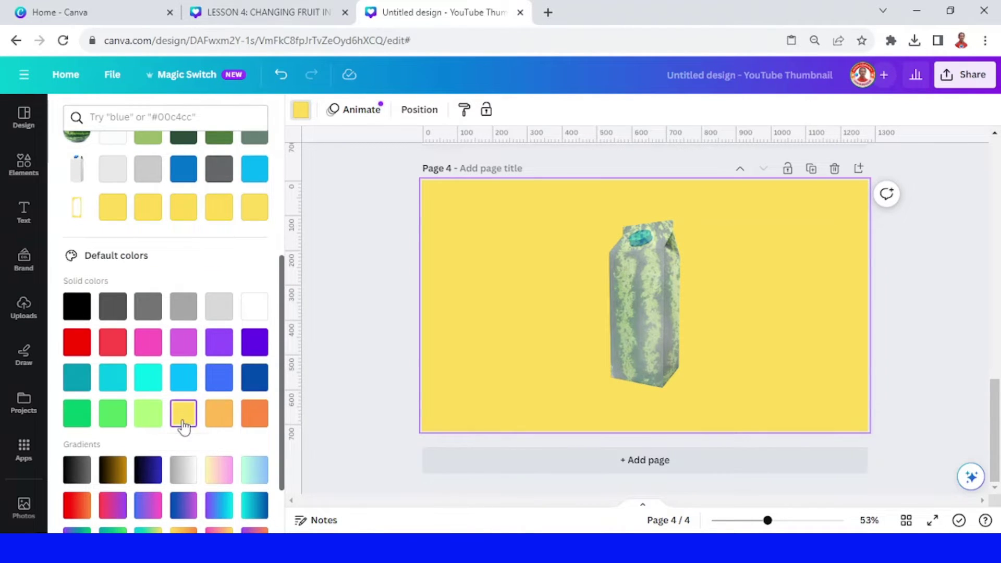
Step: Download only page 4 of the design as a PNG
left_click(957, 83)
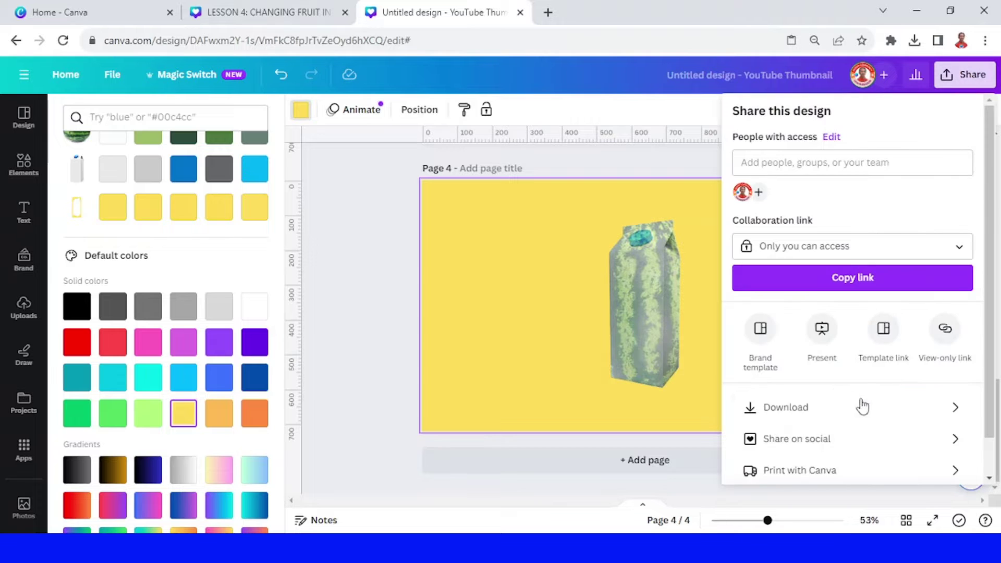
left_click(848, 412)
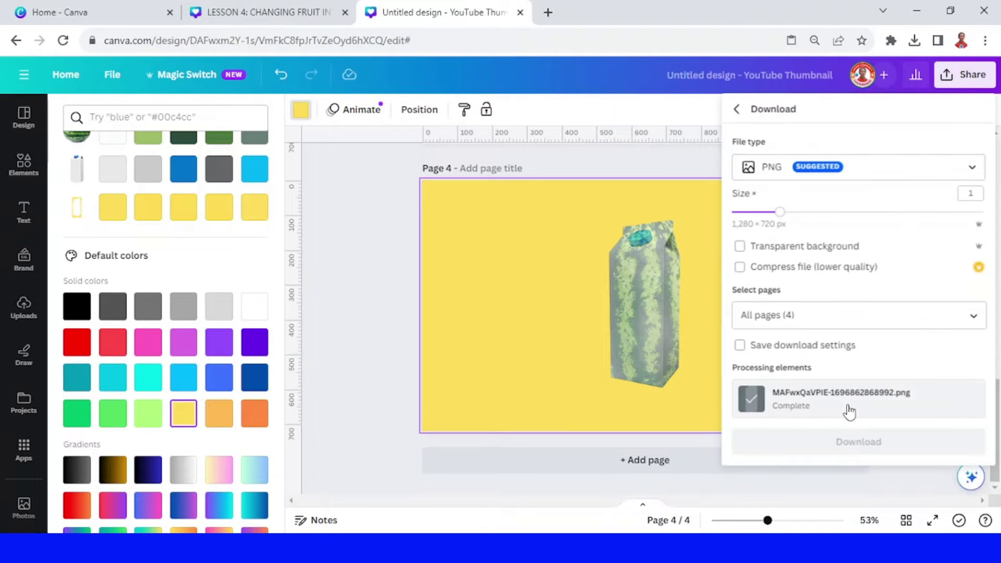
left_click(970, 317)
left_click(802, 104)
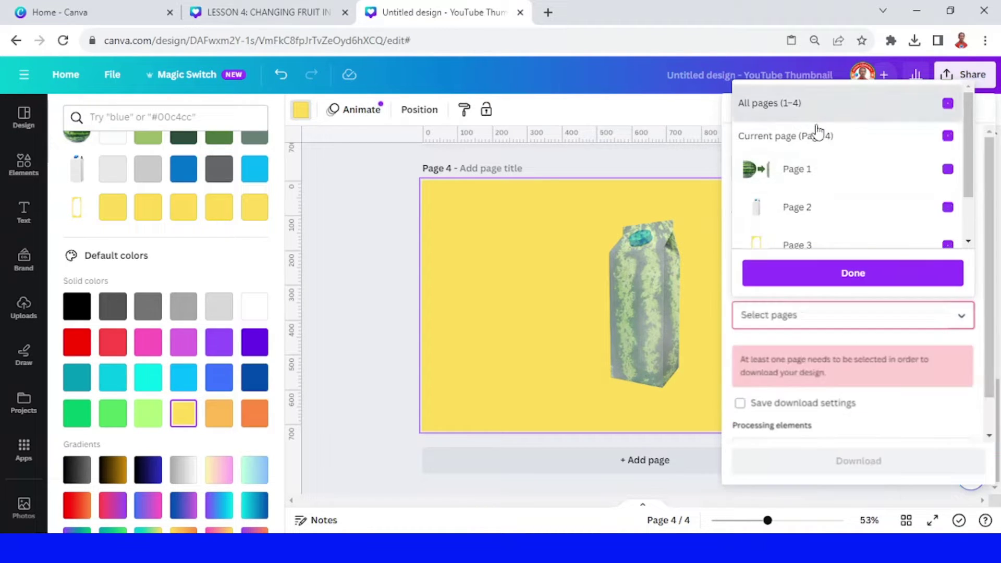
left_click(819, 138)
left_click(863, 273)
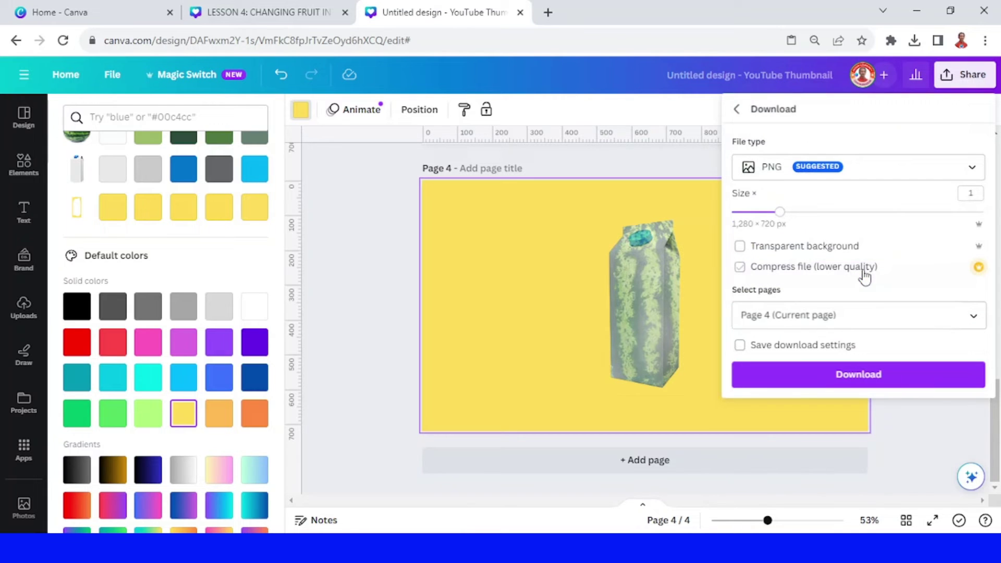
left_click(898, 380)
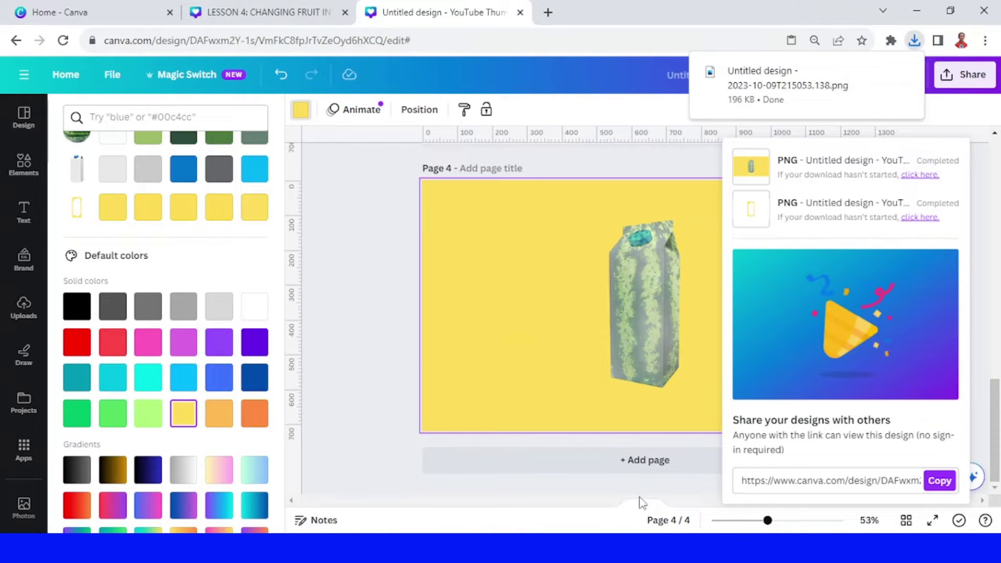
Step: Add a new page 5 after page 4 and give it a white background
left_click(615, 469)
left_click(615, 469)
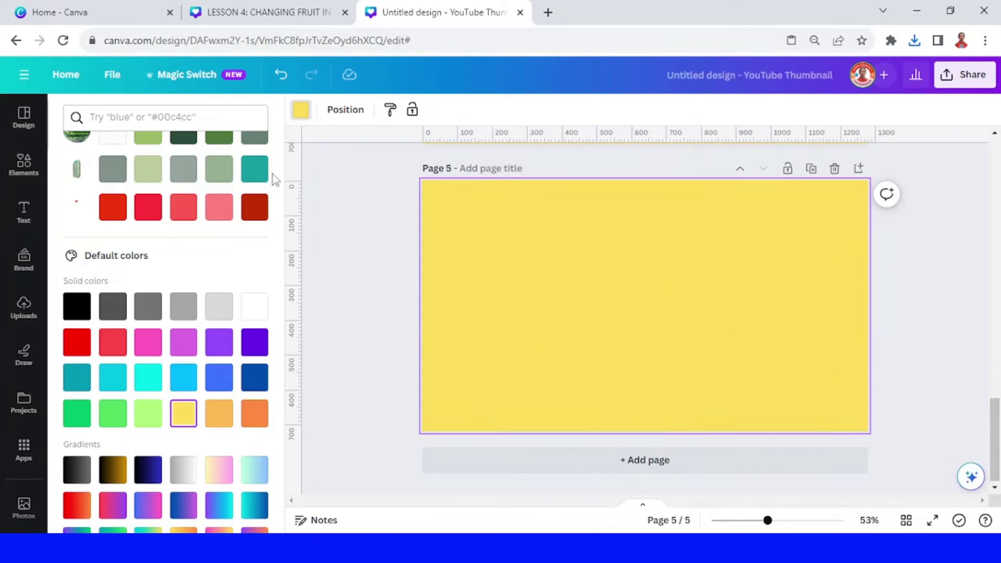
left_click(262, 311)
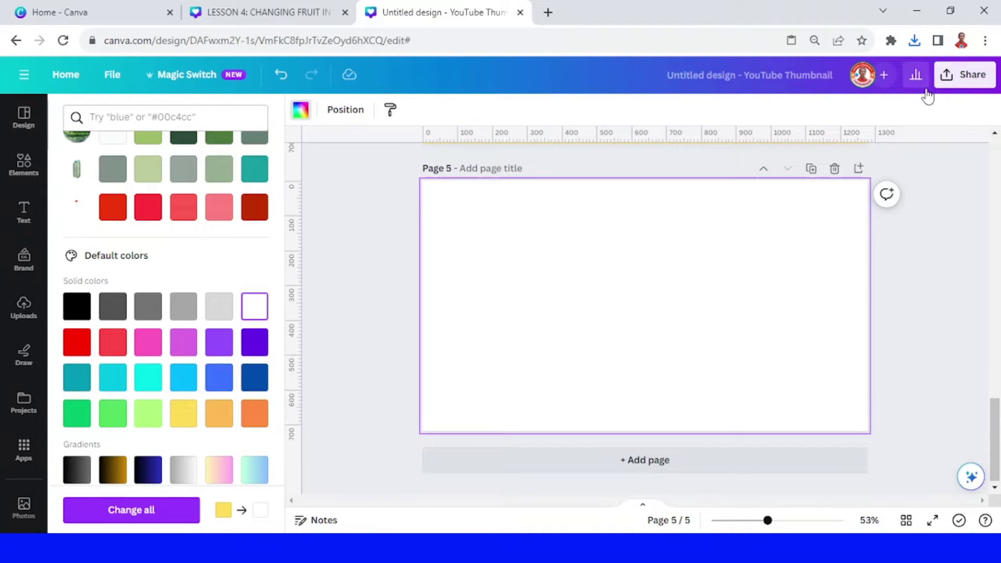
Step: Place the downloaded page 4 PNG on page 5 and enlarge it to fill the whole page
left_click(914, 40)
left_click_drag(711, 103, 612, 323)
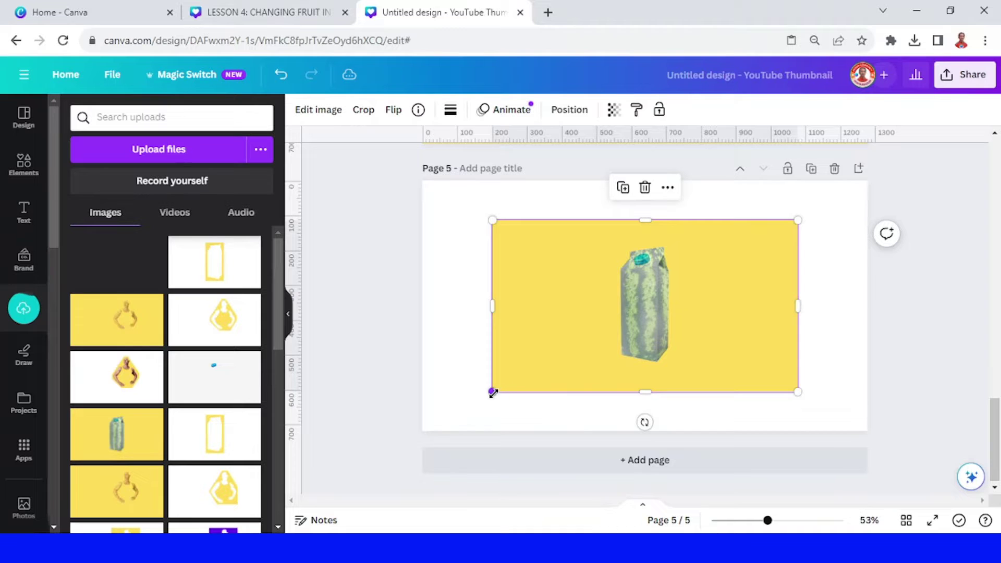
left_click_drag(493, 393, 422, 430)
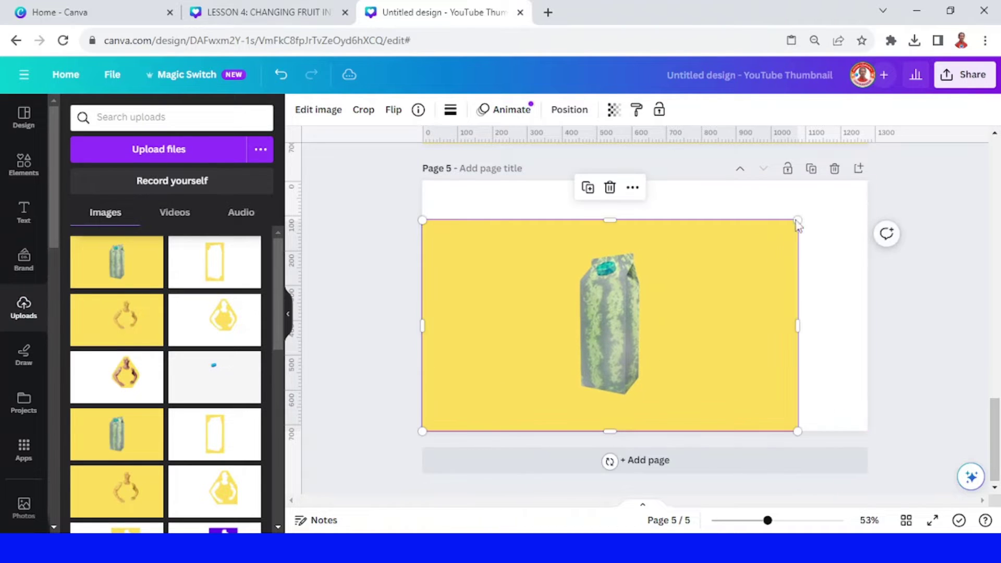
left_click_drag(798, 220, 867, 180)
Step: Remove the yellow background from the watermelon carton image on page 5 with the Background Remover
left_click(319, 110)
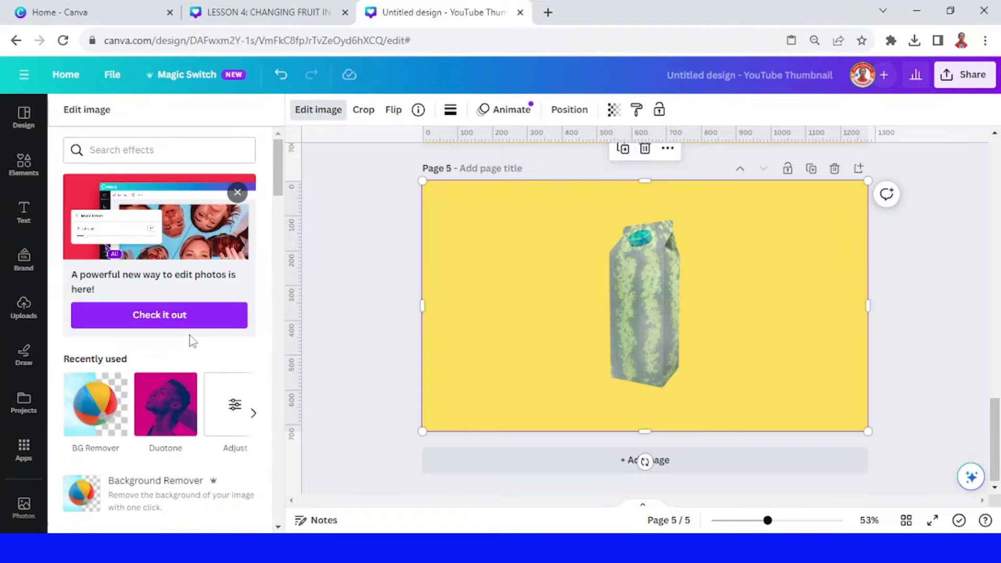
left_click(96, 411)
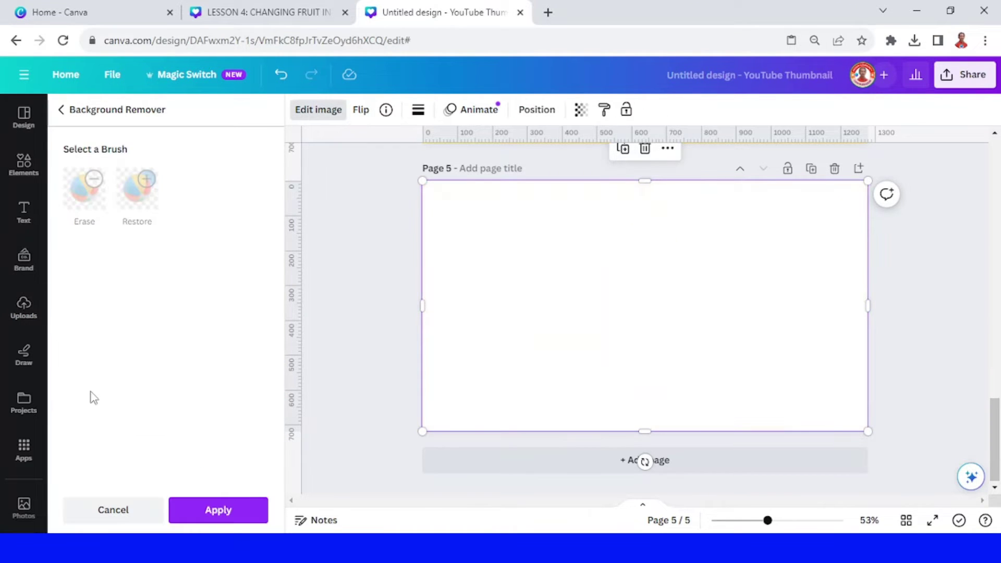
left_click(240, 511)
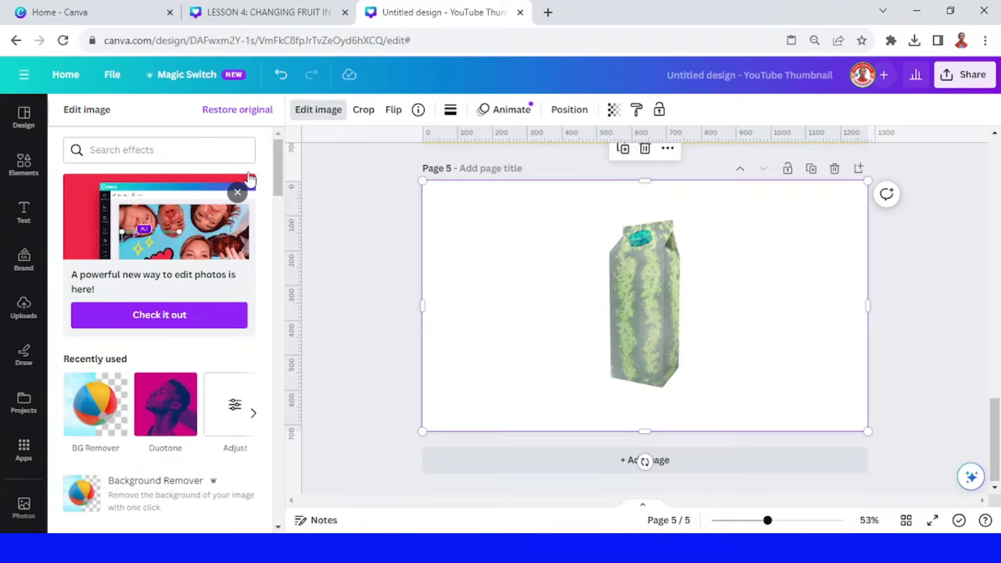
Step: Copy the whole watermelon photo from page 1 and paste it onto page 5 as a color reference
left_click(234, 426)
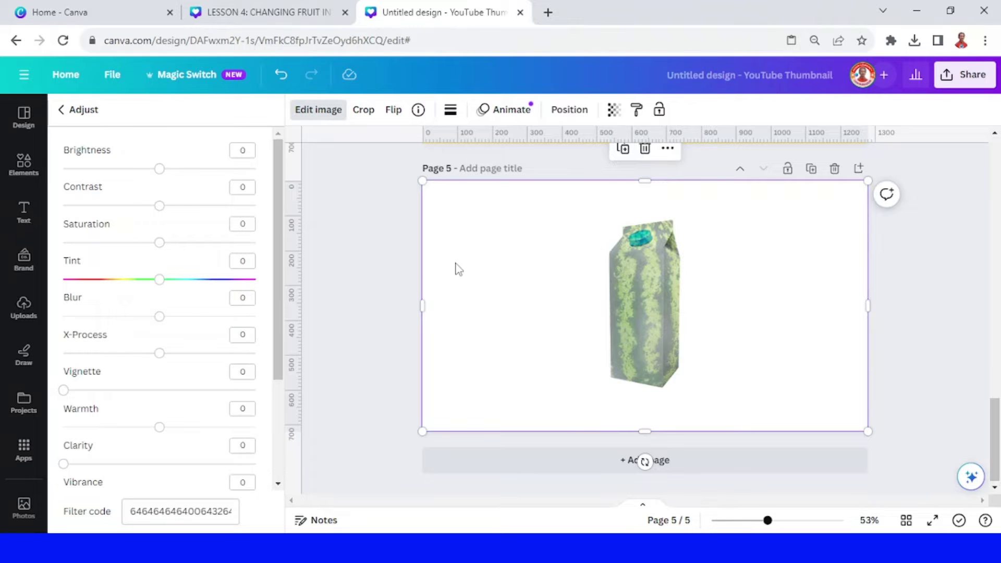
scroll(458, 268, "up", 20)
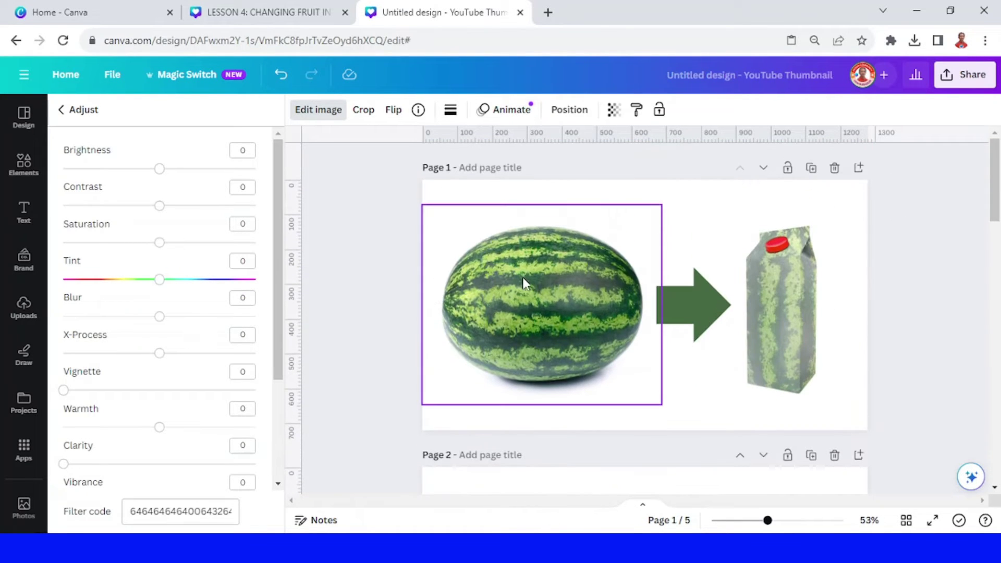
right_click(522, 283)
left_click(556, 163)
scroll(584, 279, "down", 12)
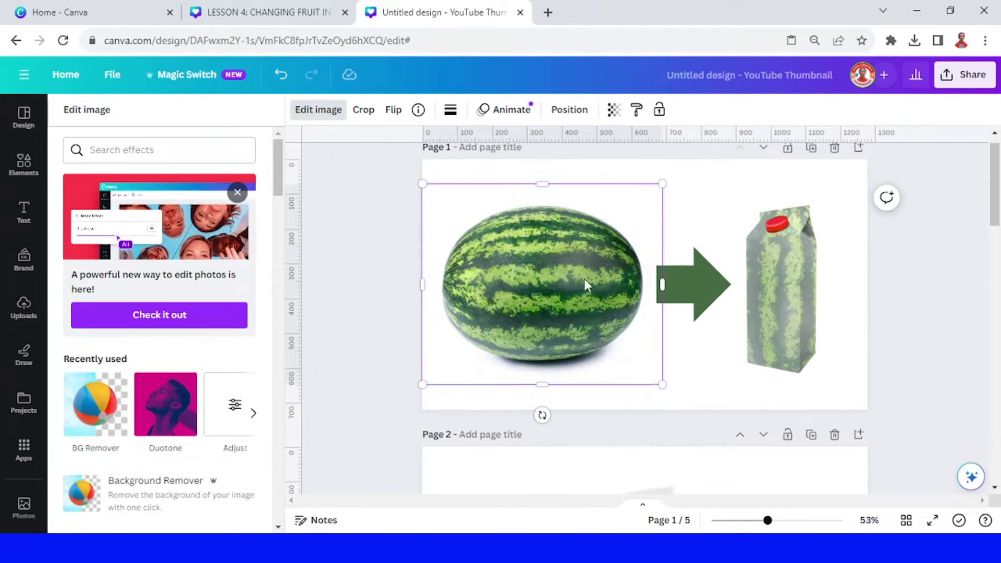
scroll(584, 290, "down", 5)
right_click(513, 304)
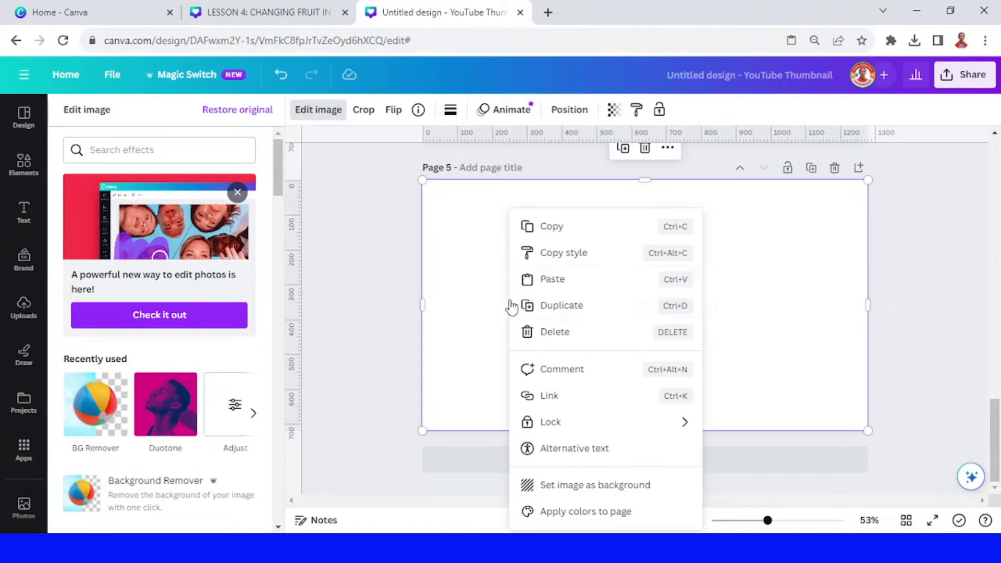
left_click(547, 282)
Step: Move the watermelon to the left of the carton and crop the carton image's empty left side back near the carton
left_click_drag(575, 292, 521, 286)
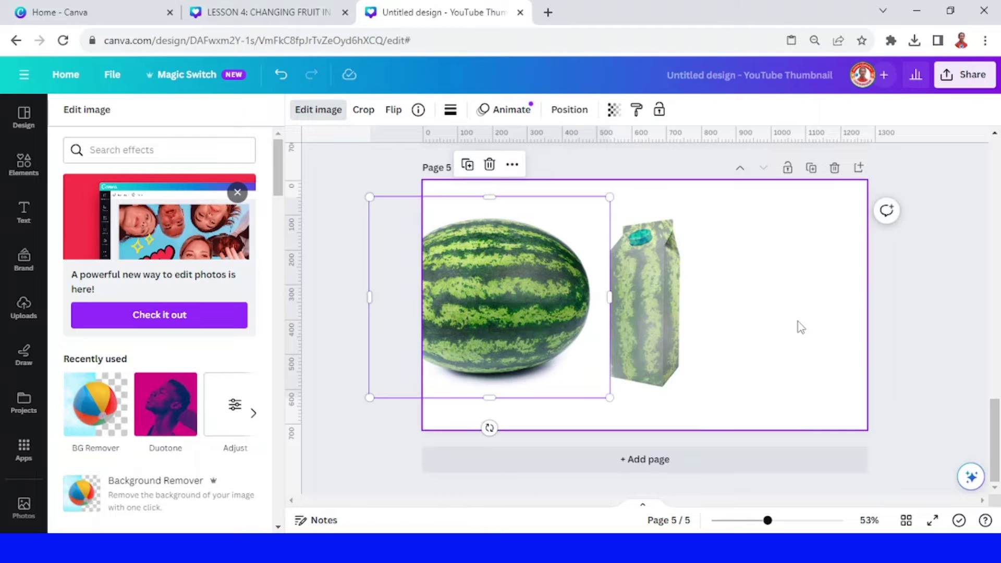
left_click(666, 306)
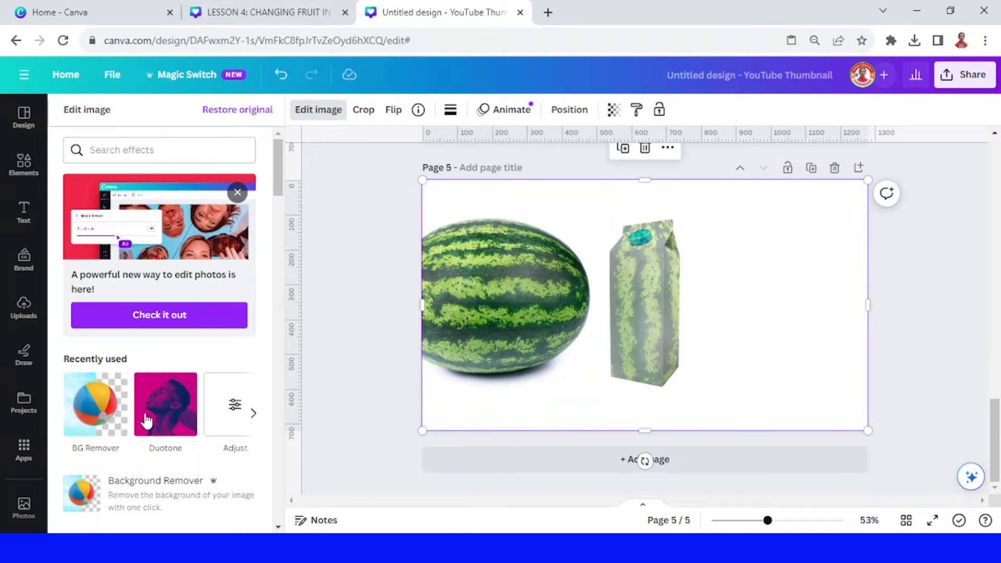
left_click_drag(419, 308, 596, 306)
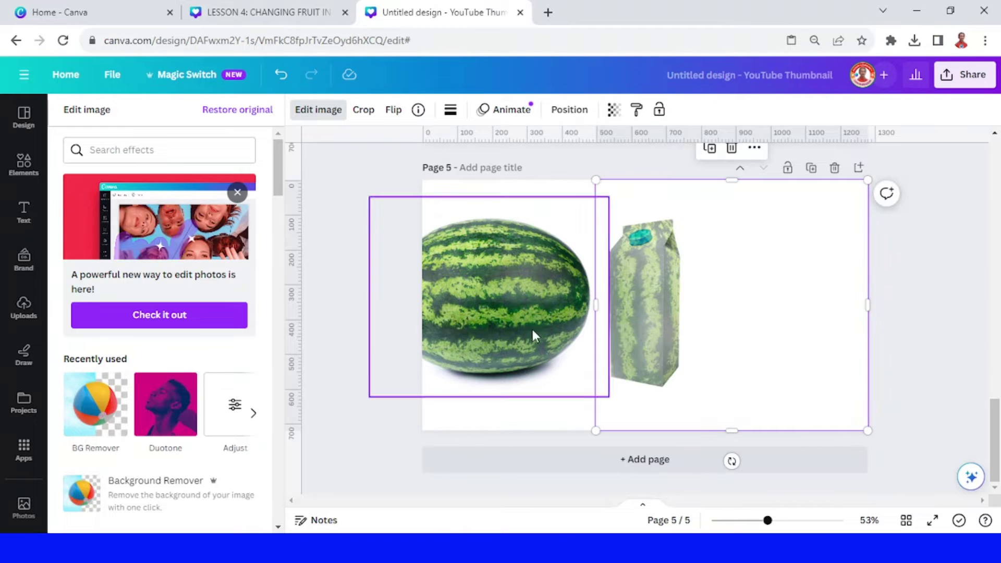
Step: Adjust the carton image's colors to contrast 32, brightness -30 and saturation 57, comparing it closely with the watermelon
left_click(237, 408)
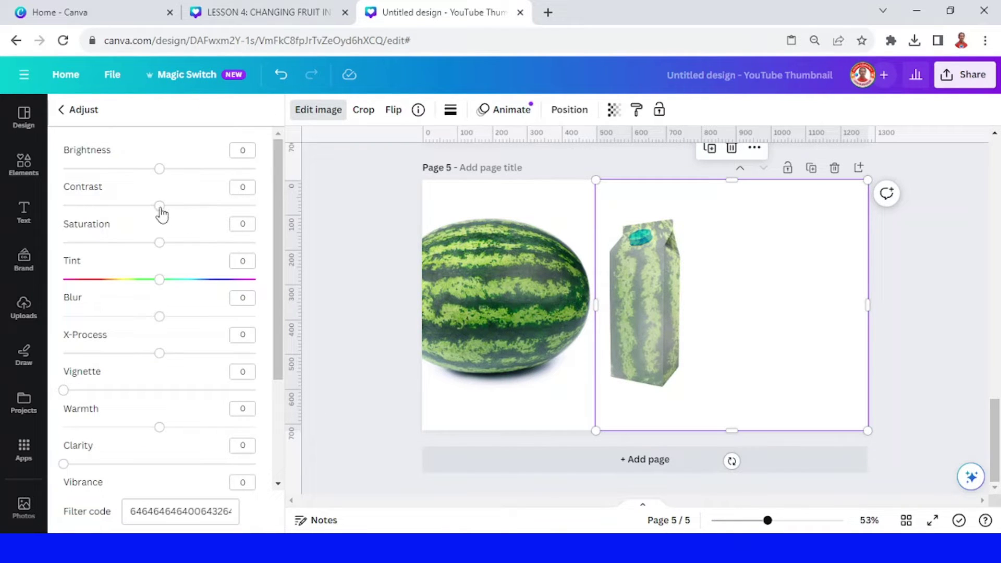
left_click_drag(161, 209, 191, 212)
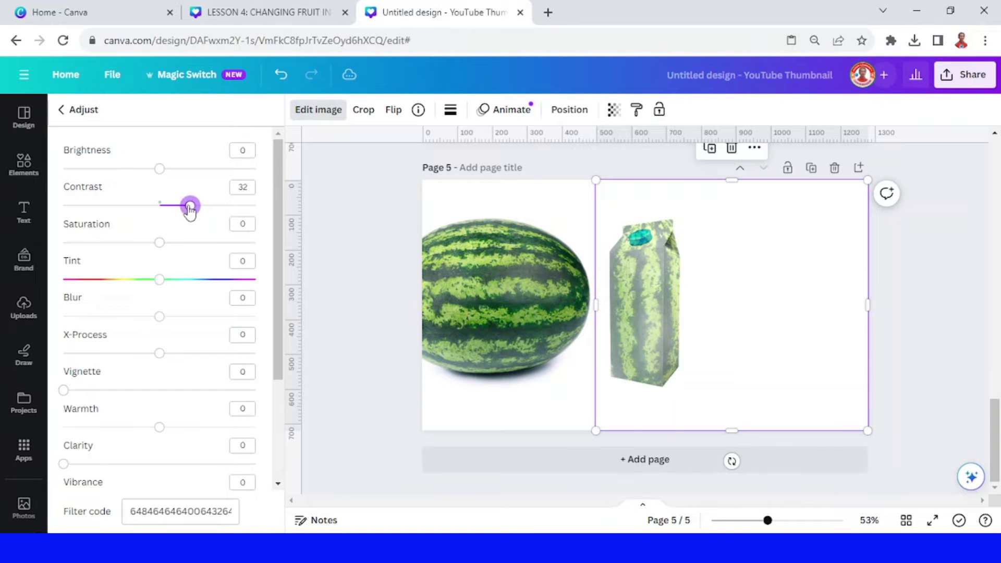
left_click_drag(162, 178, 131, 174)
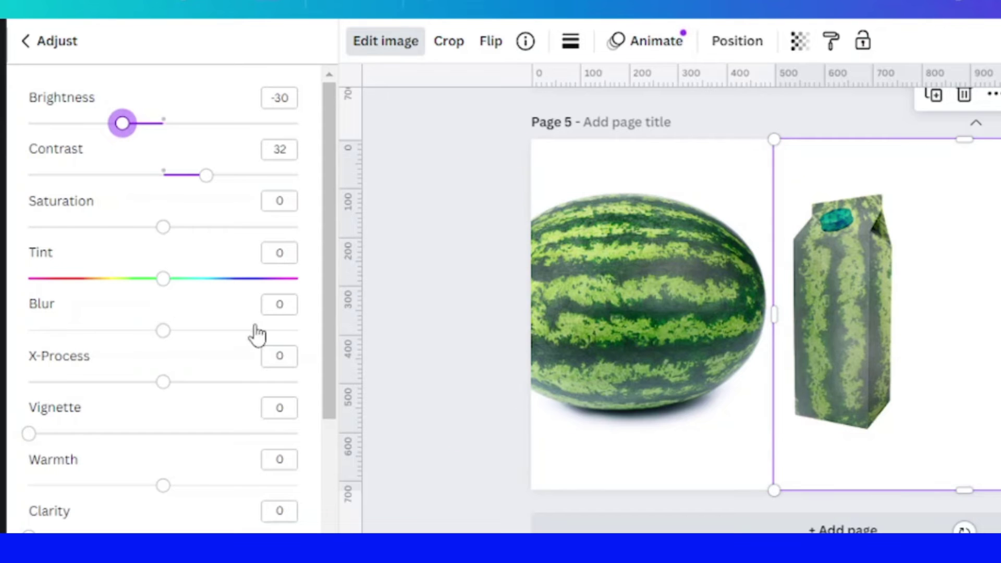
left_click_drag(165, 229, 202, 227)
scroll(860, 285, "up", 5)
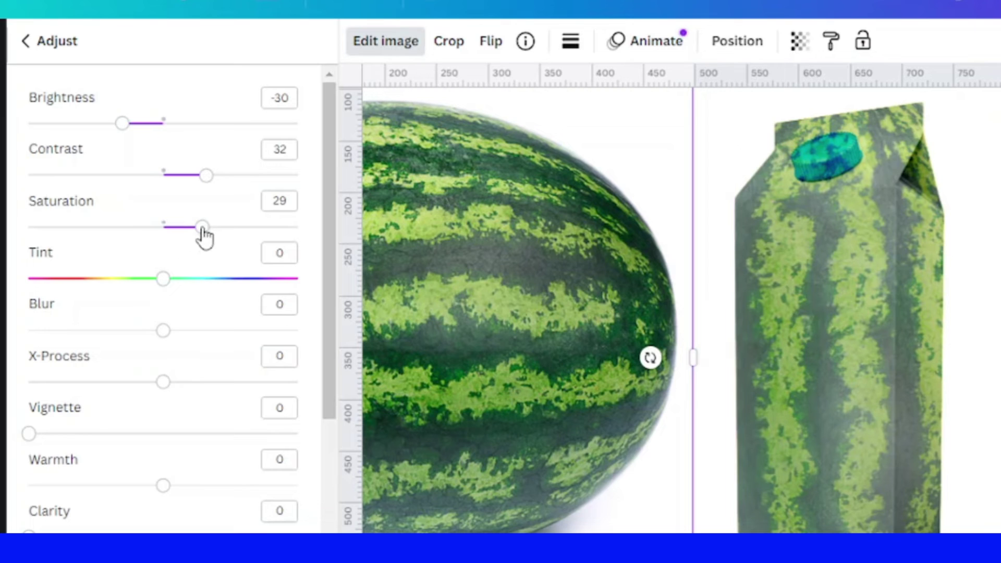
left_click_drag(202, 228, 240, 227)
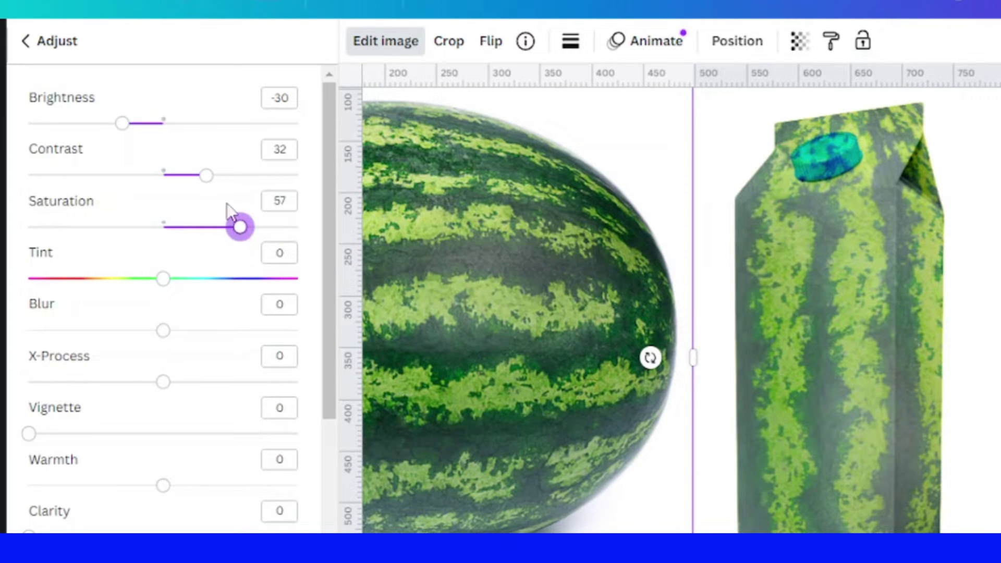
Step: Refine the carton image's adjustments to contrast 53, brightness -49 and saturation 9
left_click_drag(208, 176, 235, 176)
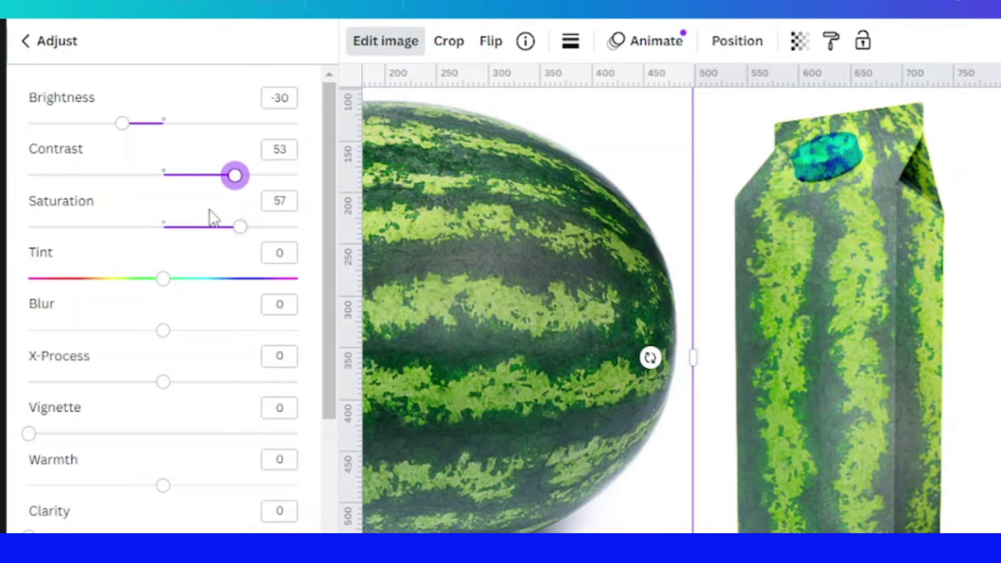
left_click_drag(122, 125, 98, 124)
left_click_drag(232, 228, 203, 243)
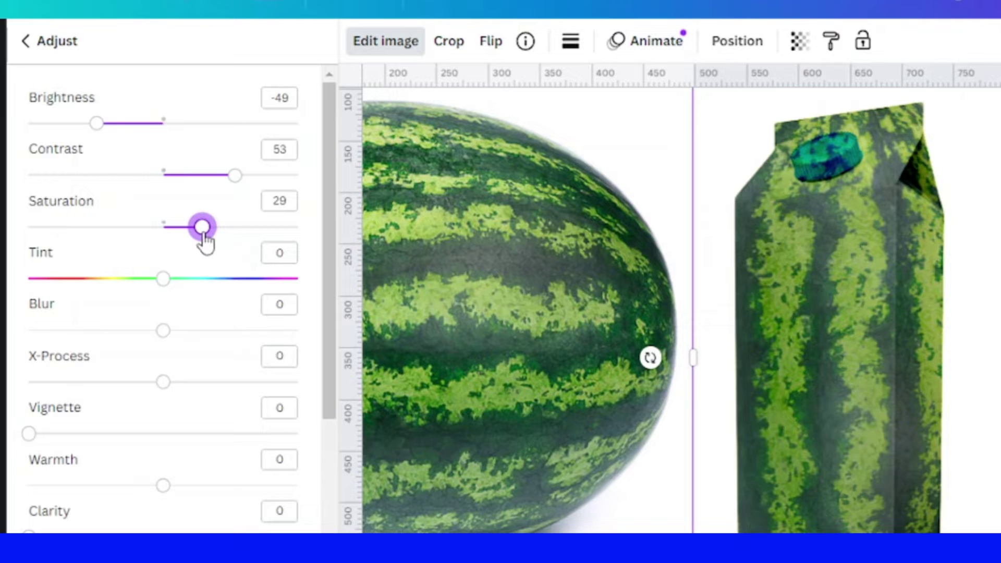
left_click_drag(206, 241, 178, 238)
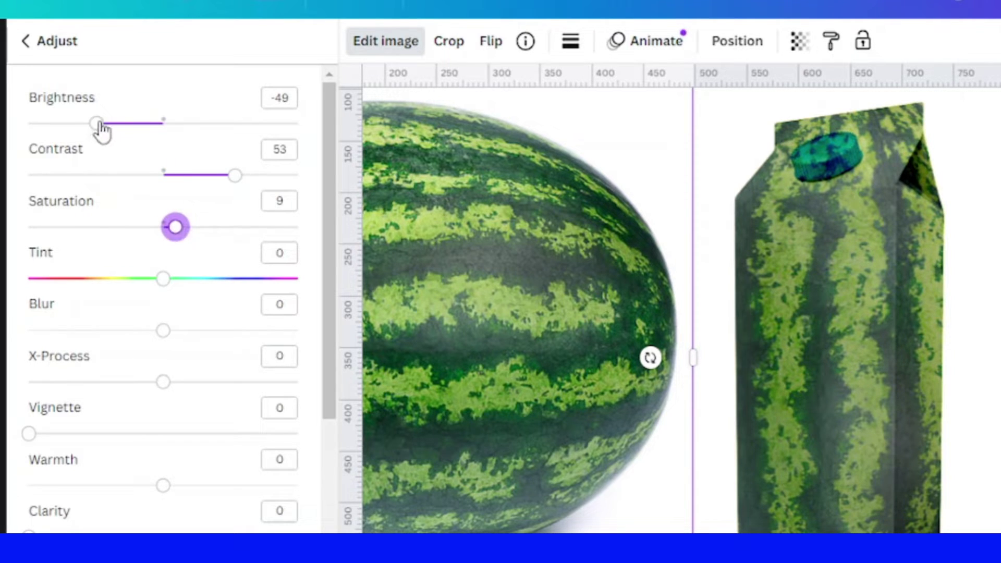
Step: Set the carton image's brightness to -56
mouse_move(99, 126)
left_mouse_down()
mouse_move(82, 126)
mouse_move(90, 135)
left_mouse_up()
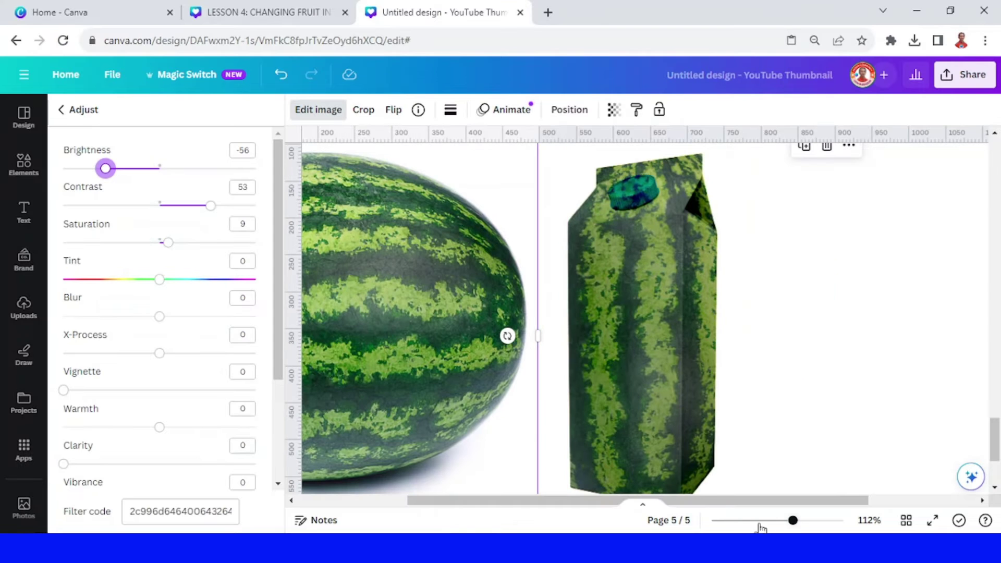
left_click(773, 521)
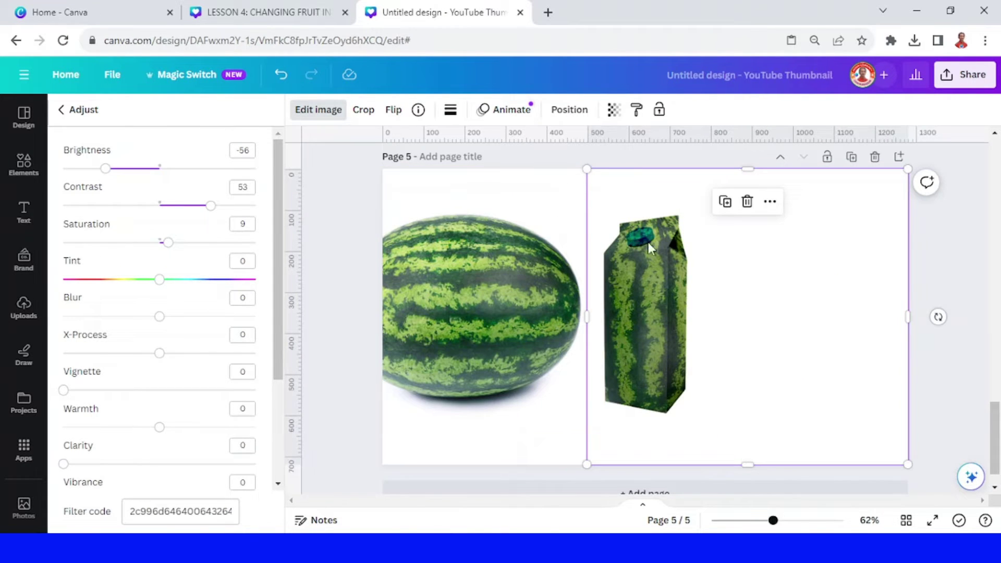
Step: Change page 2's background to the light grey #E9E9E9 sampled from the front of the white carton
scroll(745, 349, "up", 15)
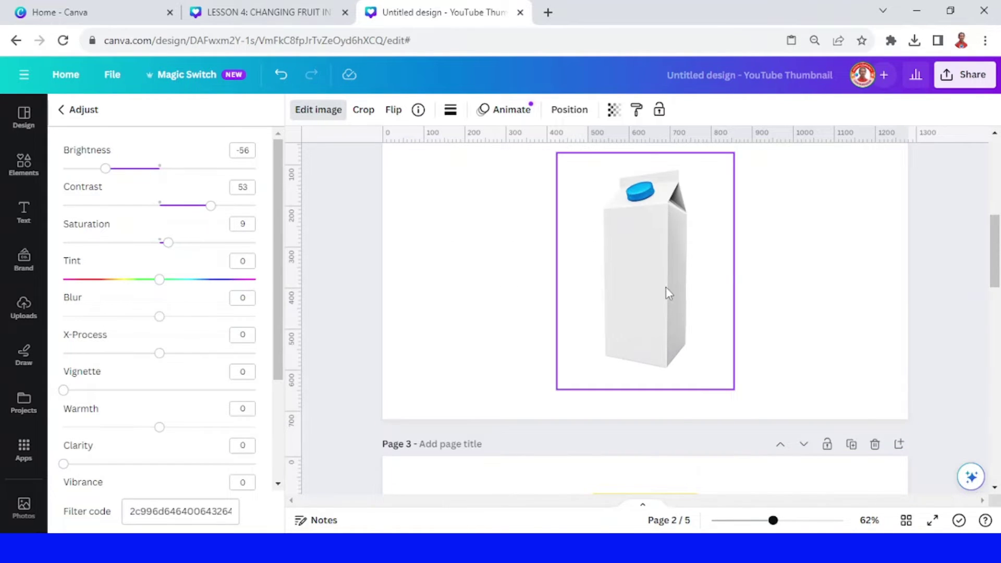
left_click(665, 287)
scroll(669, 274, "up", 2)
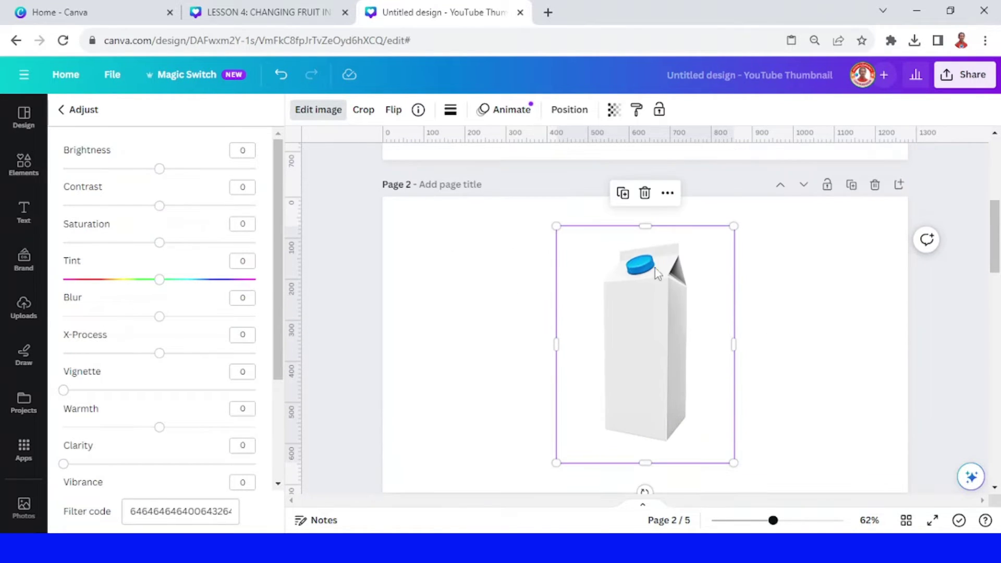
key("Escape")
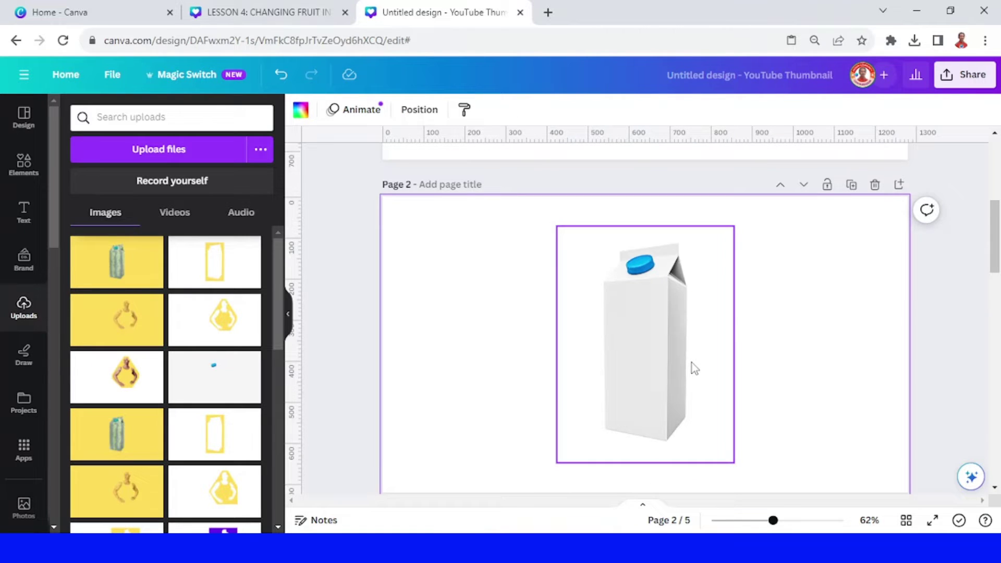
left_click(301, 110)
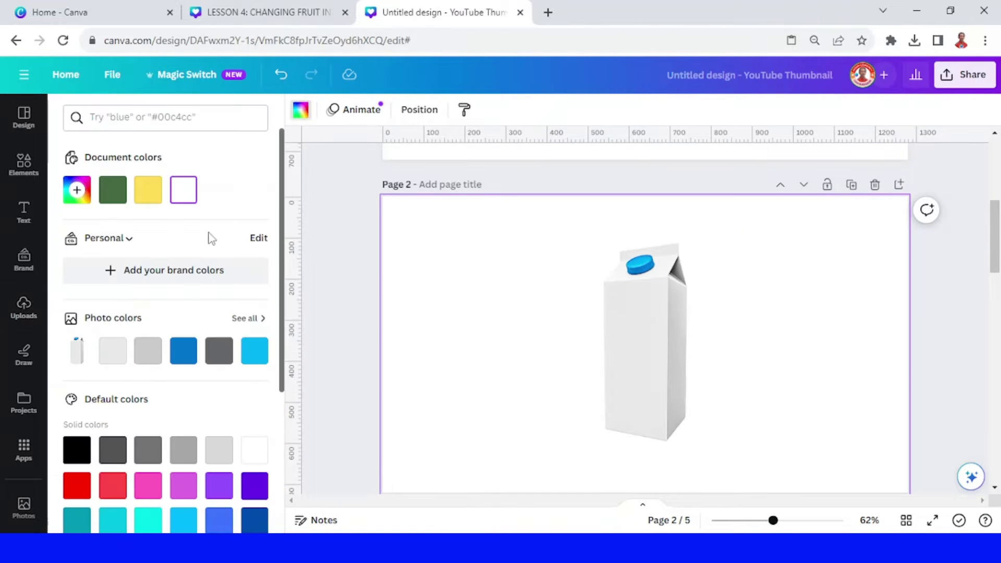
left_click(72, 204)
left_click(244, 355)
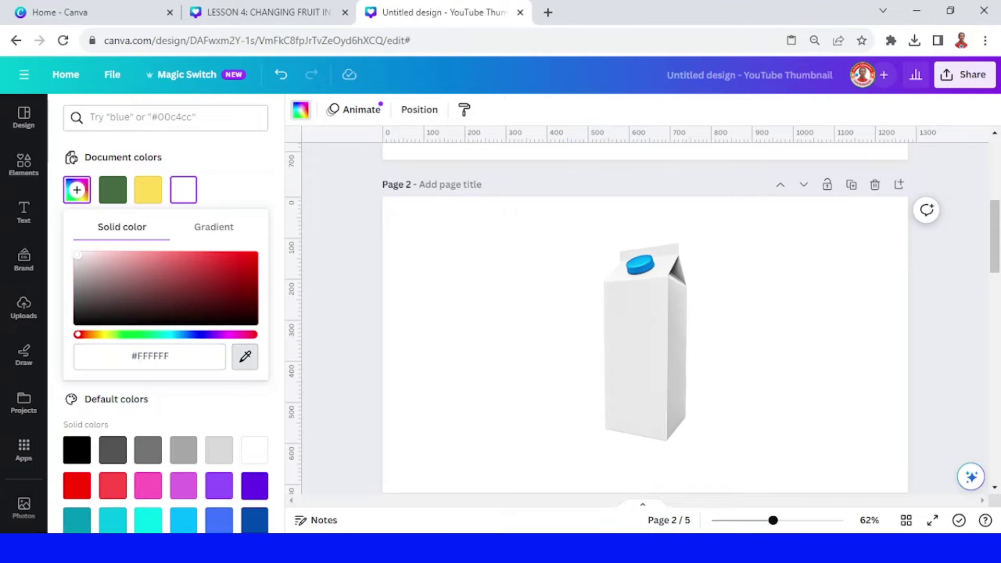
left_click(625, 298)
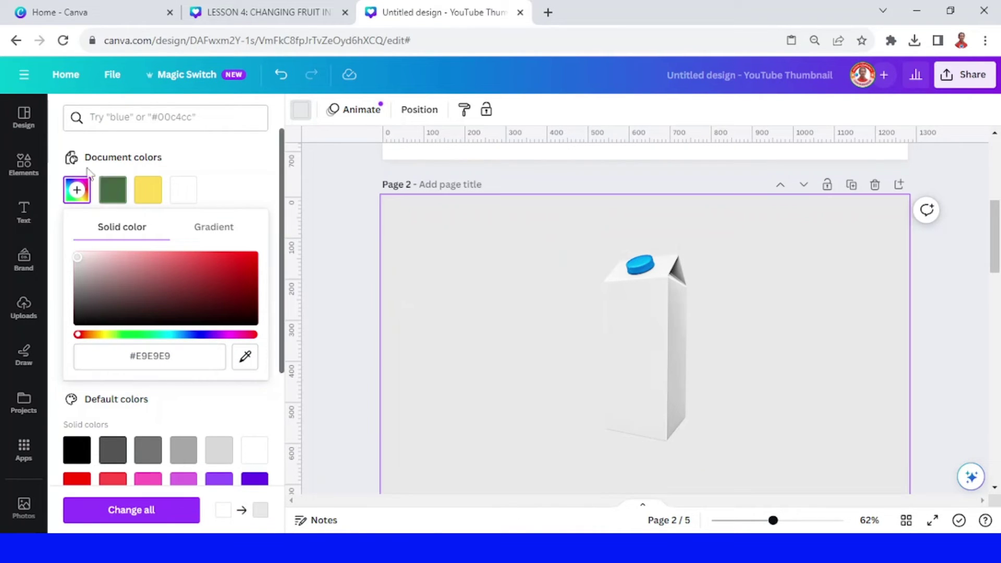
Step: Add a square shape to page 2 and fill it with the background grey #E9E9E9 using the color picker
left_click(30, 169)
left_click(30, 169)
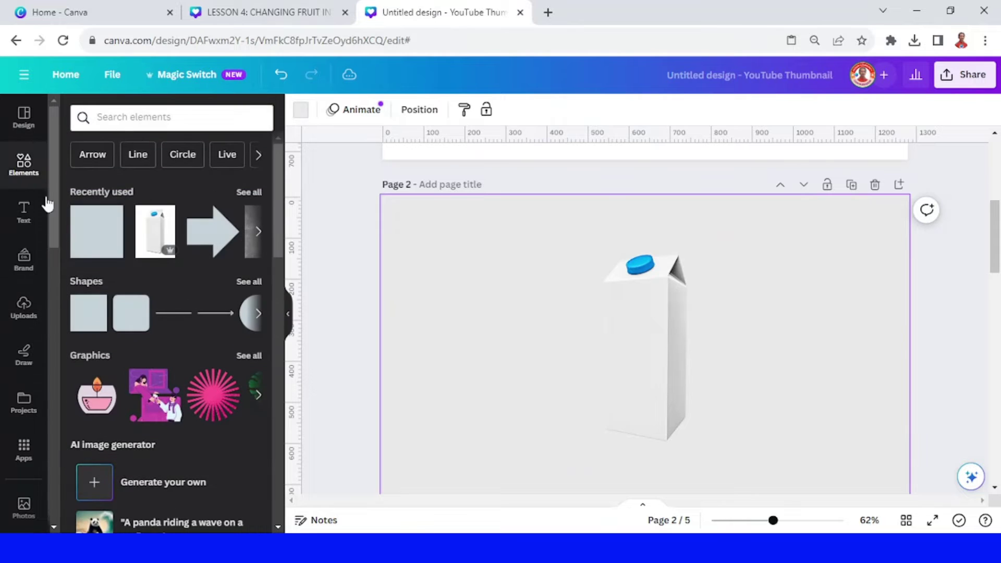
left_click(89, 259)
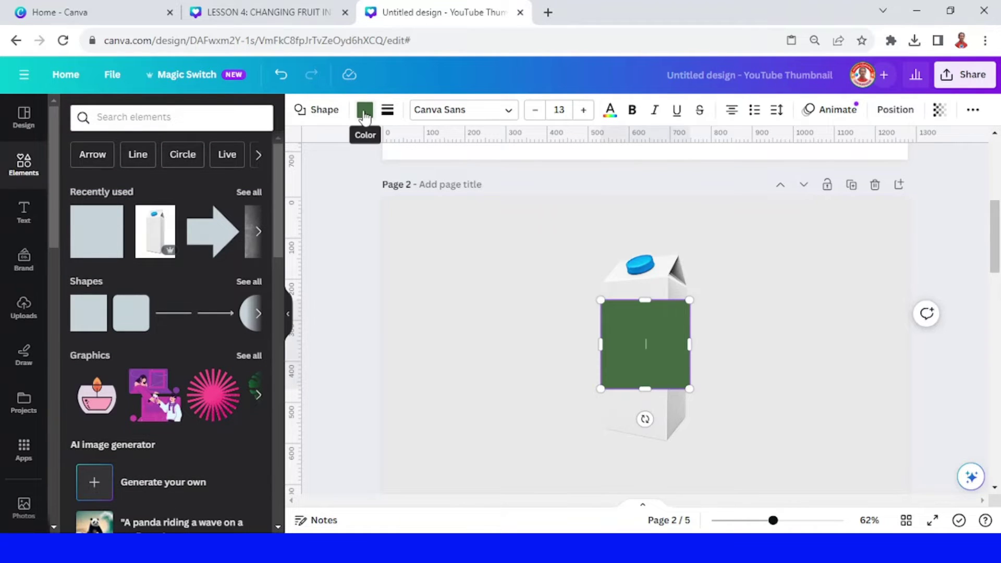
left_click(364, 111)
left_click(77, 190)
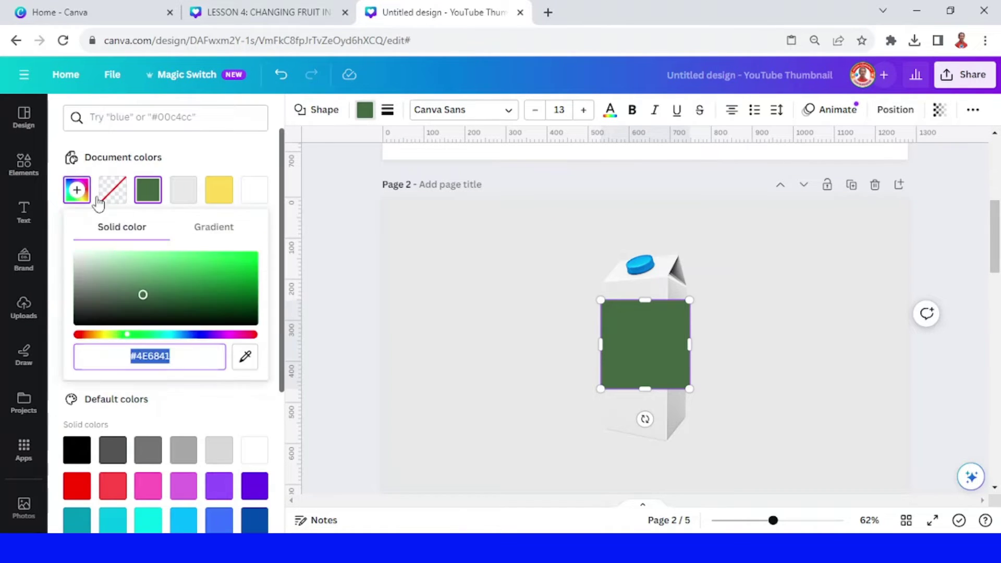
left_click(245, 356)
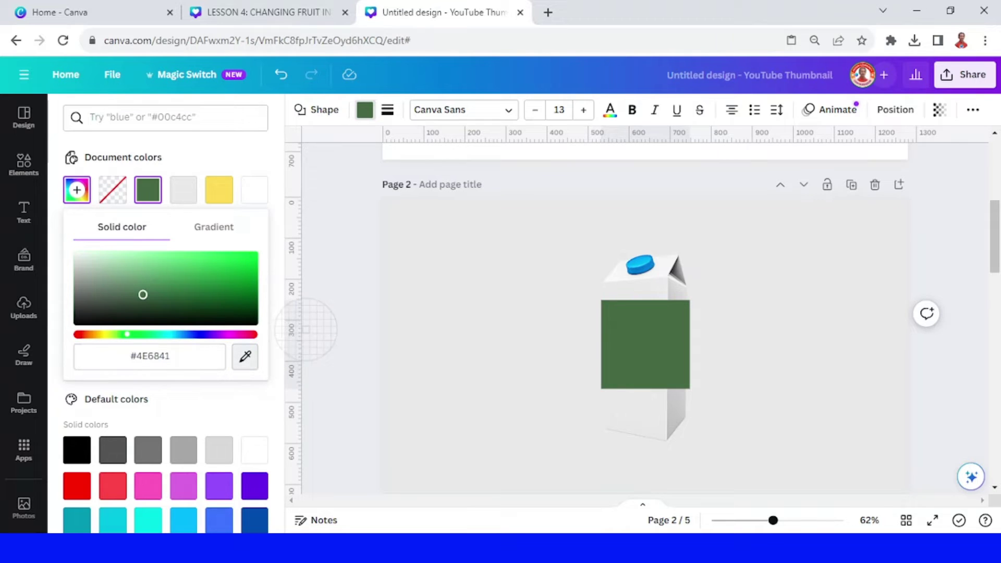
left_click(462, 252)
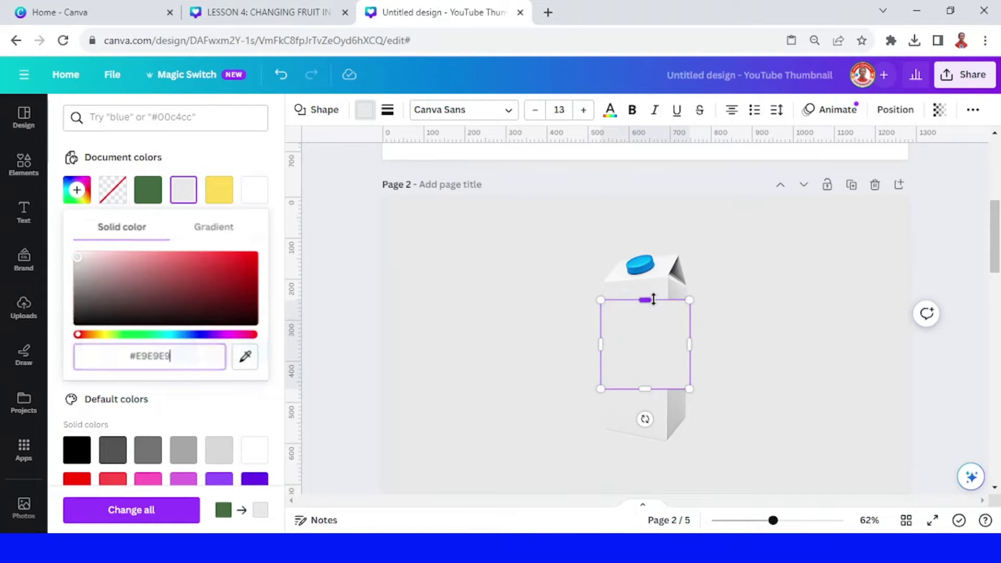
Step: Stretch the grey square into a tall rectangle covering the carton's whole body below the cap
left_click_drag(645, 300, 655, 281)
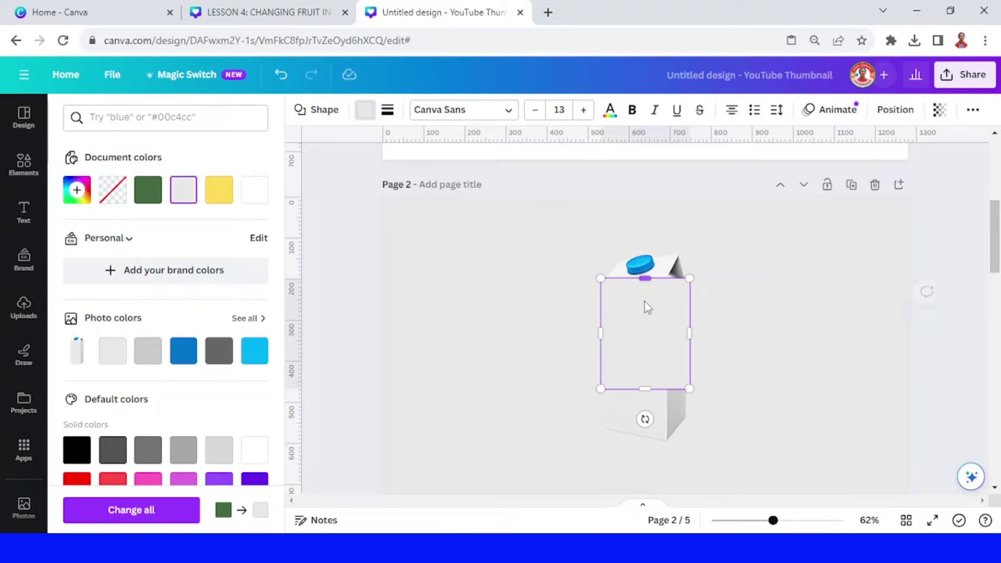
left_click_drag(645, 388, 645, 448)
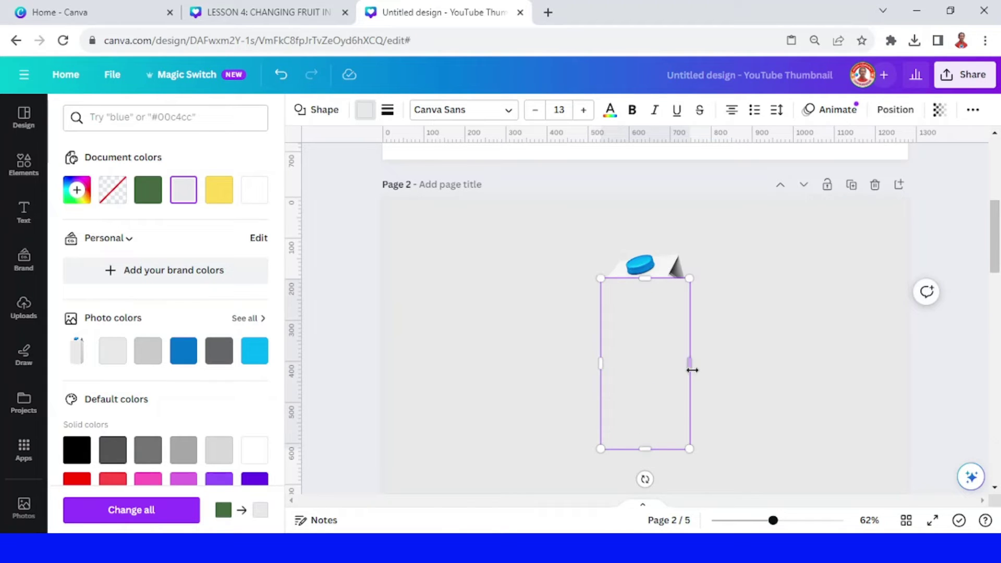
left_click_drag(690, 368, 711, 364)
left_click(749, 353)
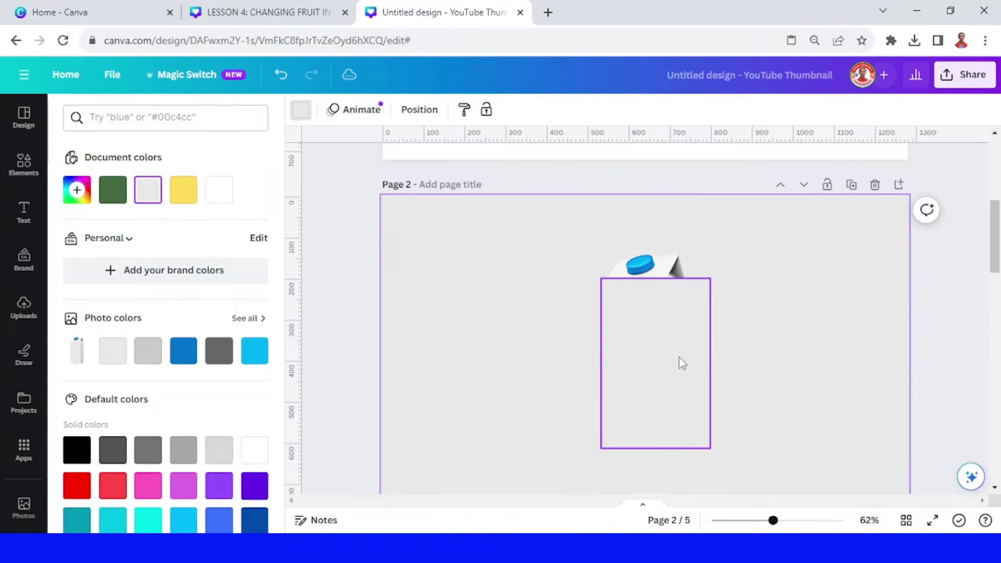
Step: Move the grey rectangle up beside the cap's right edge and place a duplicate on the cap's left side
left_click(679, 358)
left_click_drag(649, 367, 709, 283)
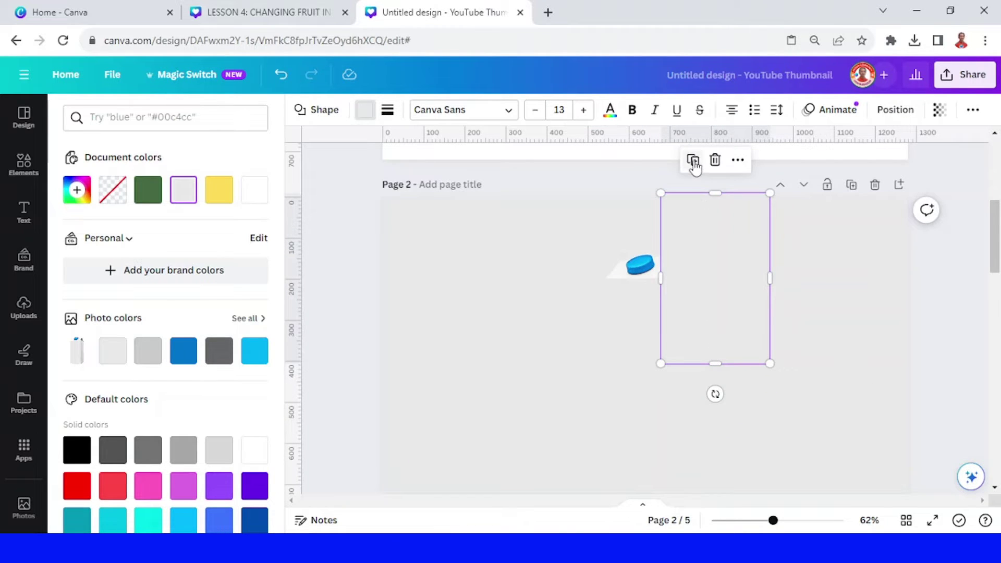
left_click(693, 161)
left_click_drag(775, 245, 568, 288)
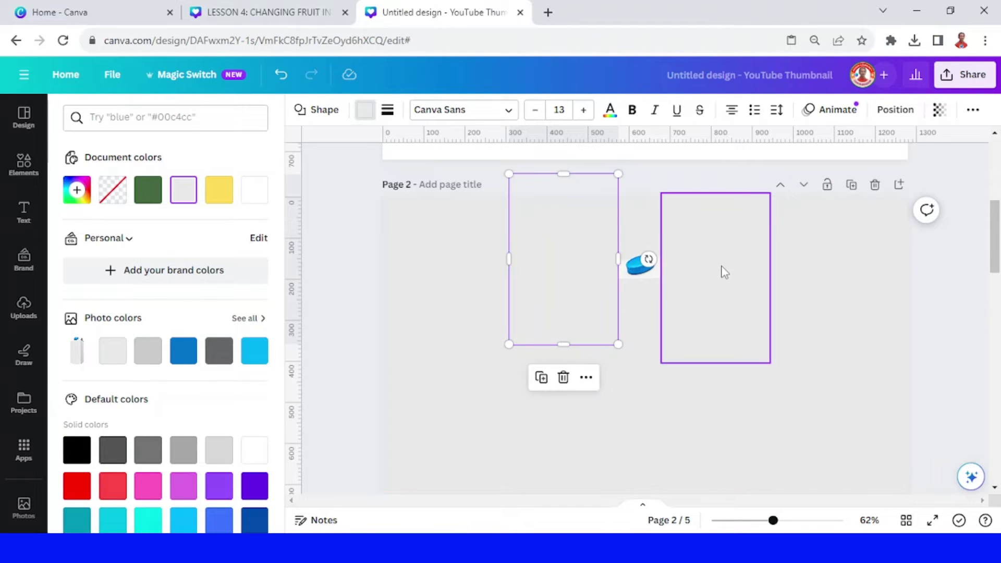
Step: Download only the current page, page 2, as a PNG
left_click(963, 74)
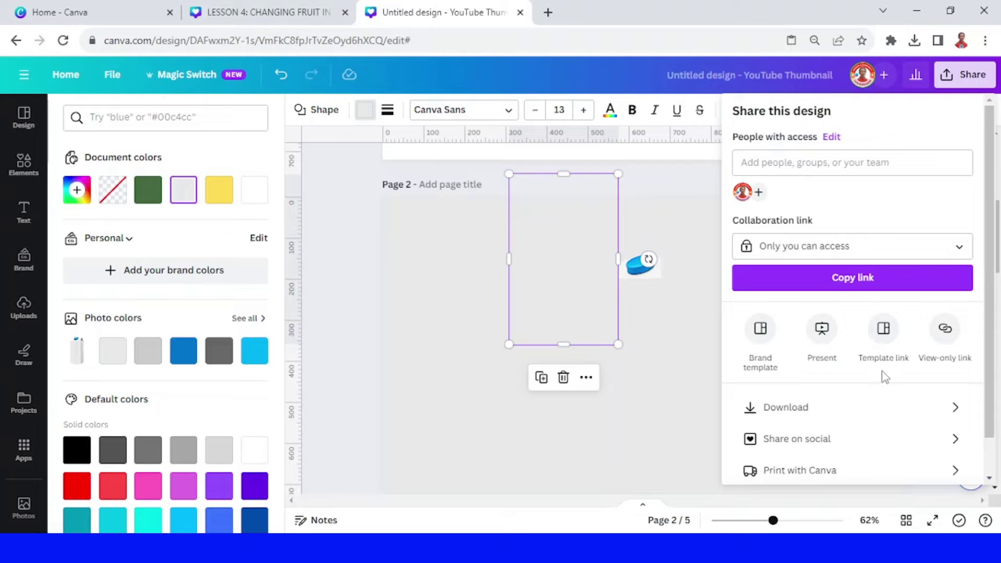
left_click(834, 407)
left_click(964, 316)
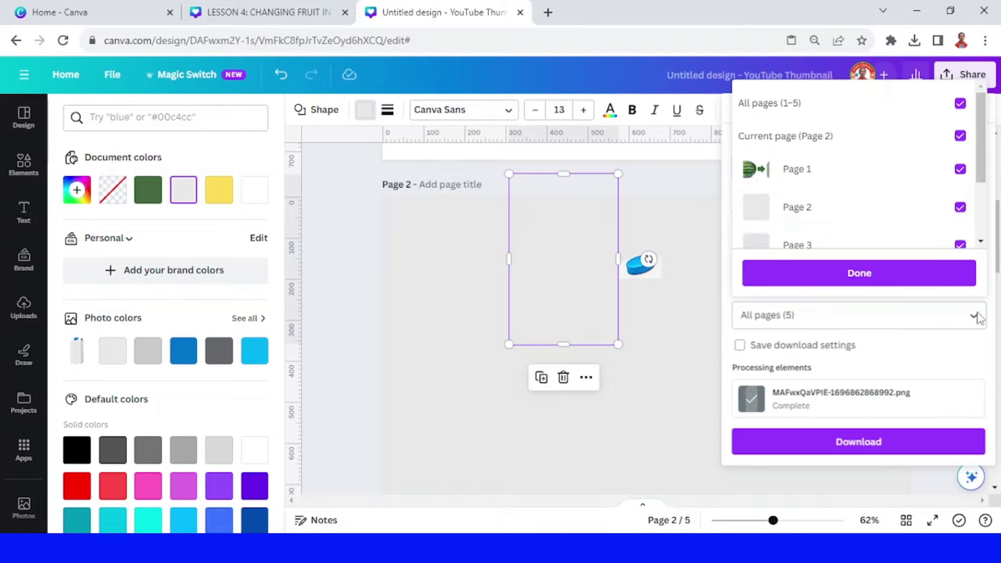
left_click(842, 115)
left_click(844, 135)
left_click(862, 273)
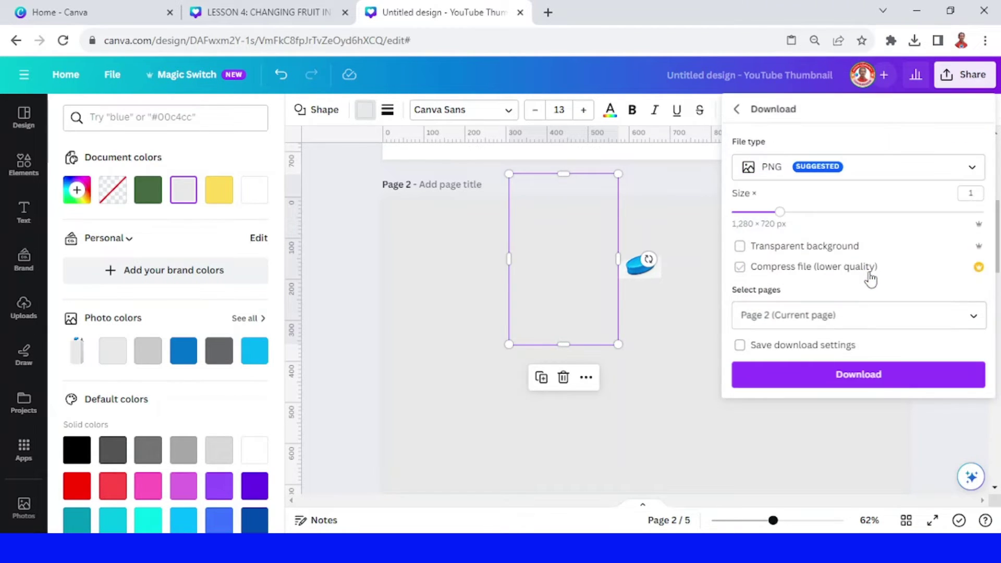
left_click(931, 376)
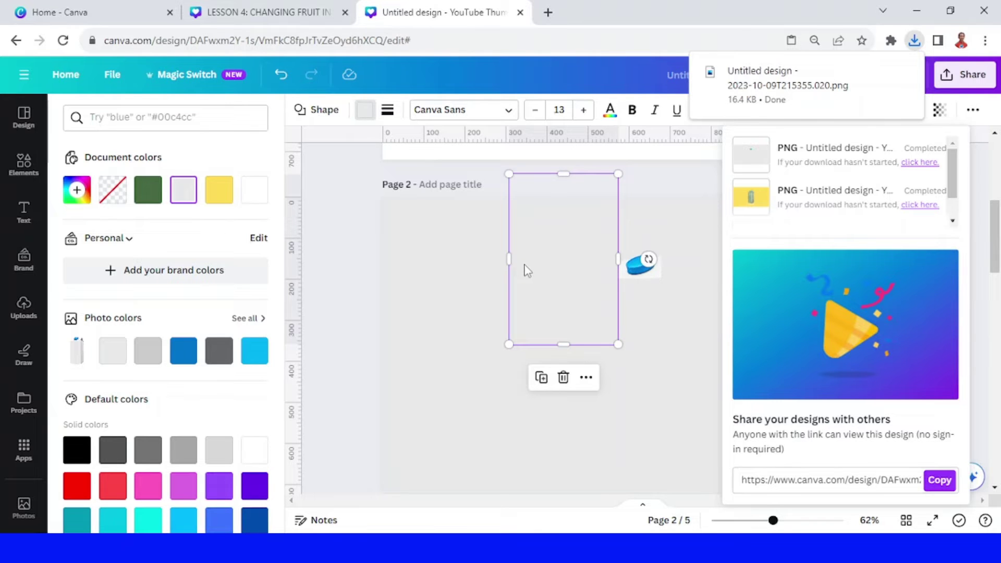
Step: Insert the newly downloaded PNG of the cap on page 5 and enlarge it to fill the whole page
scroll(572, 240, "down", 15)
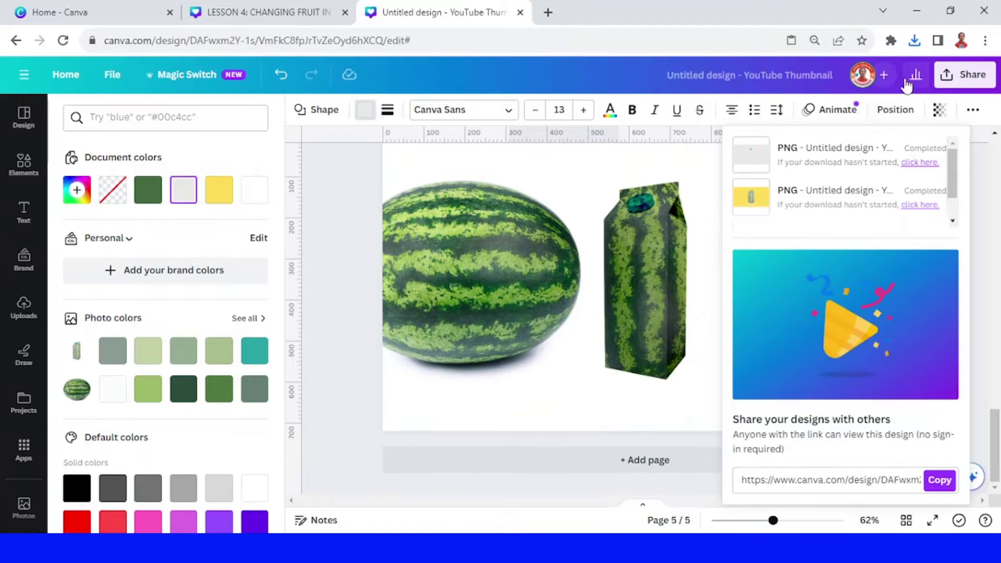
left_click(914, 40)
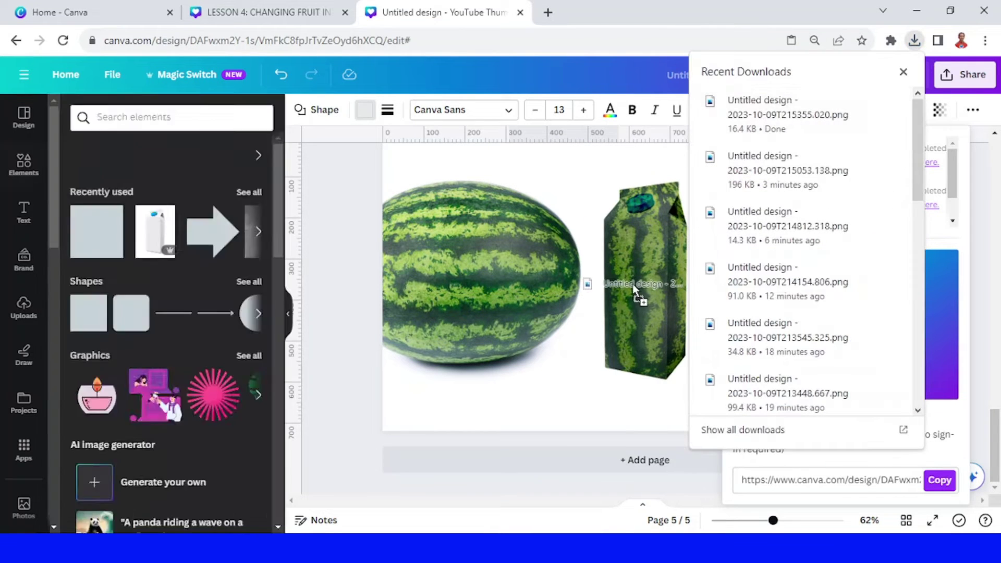
left_click_drag(755, 107, 625, 281)
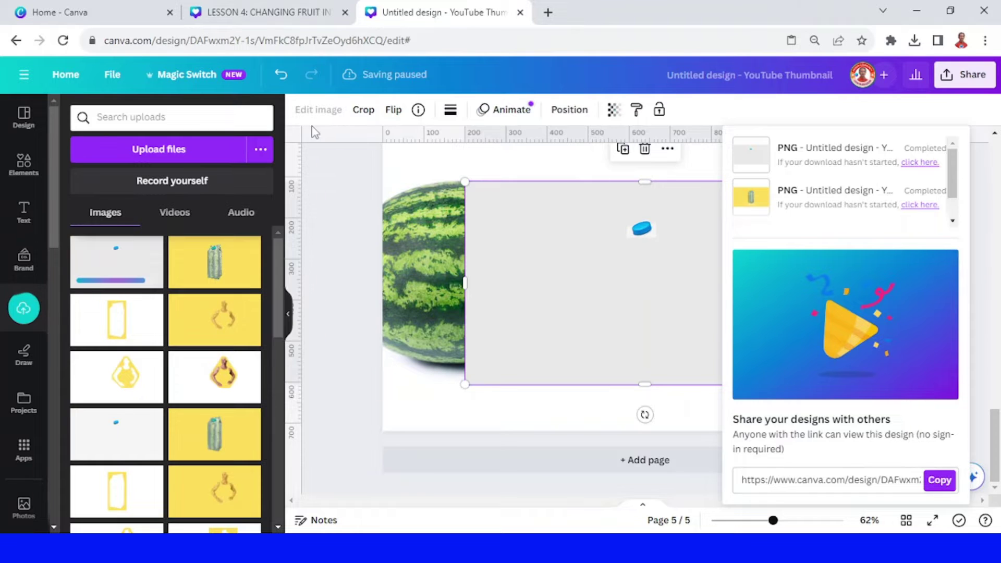
left_click_drag(465, 384, 395, 455)
scroll(760, 229, "up", 2)
left_click_drag(824, 255, 916, 214)
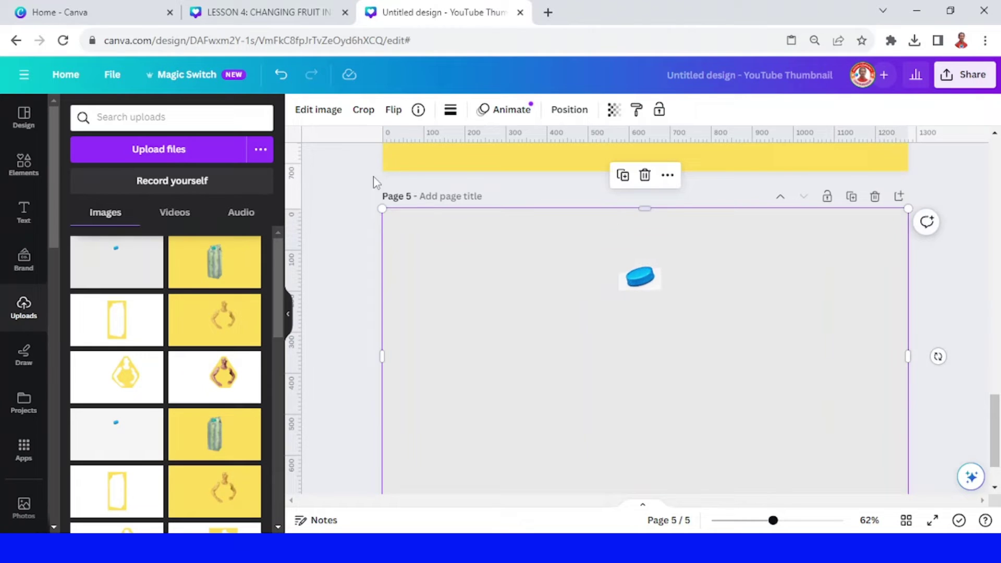
Step: Remove the cap image's background and erase the remnants around the cap so only the blue cap is kept
left_click(329, 115)
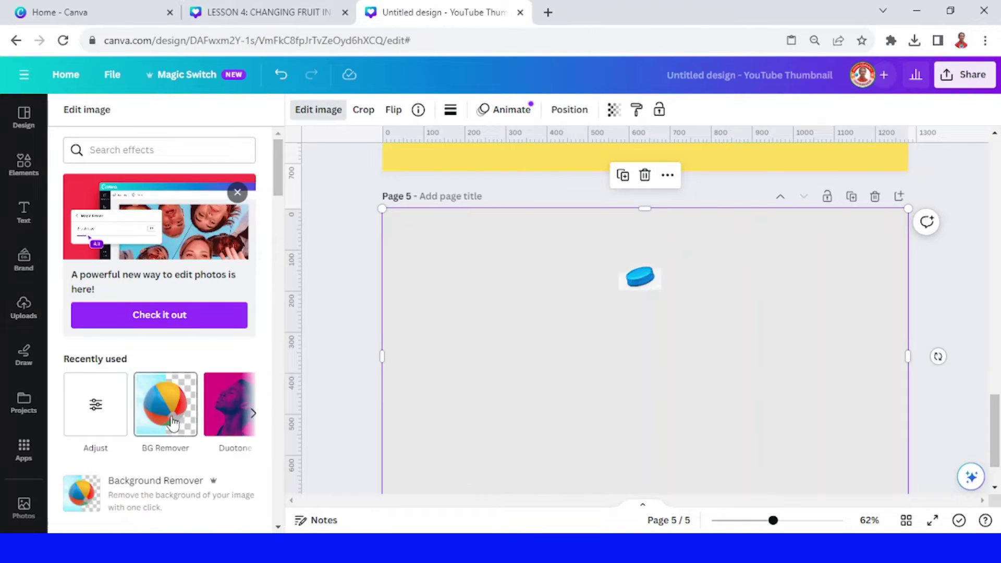
left_click(172, 423)
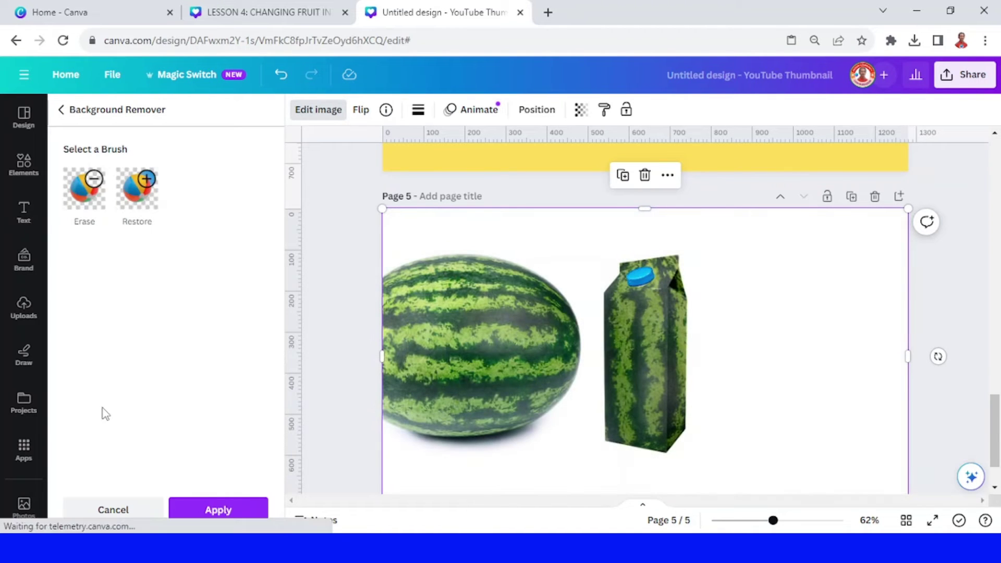
left_click(84, 207)
left_click_drag(783, 527, 849, 514)
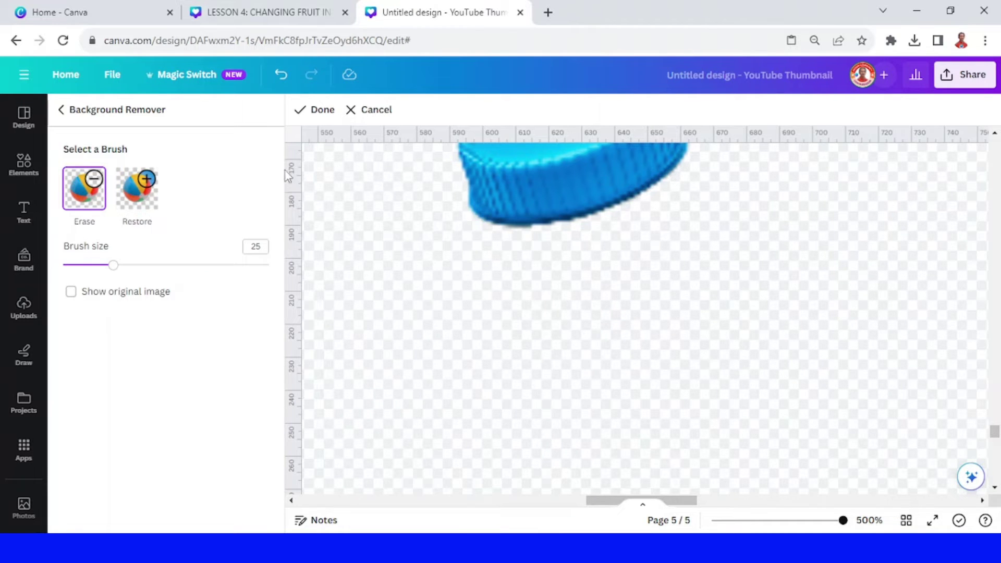
left_click(322, 110)
scroll(652, 244, "up", 2)
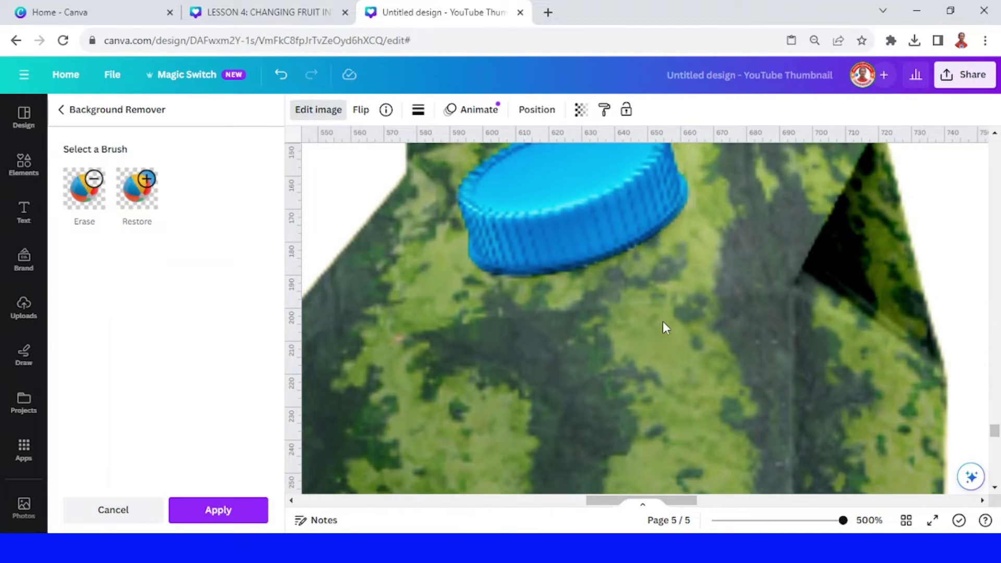
left_click(232, 511)
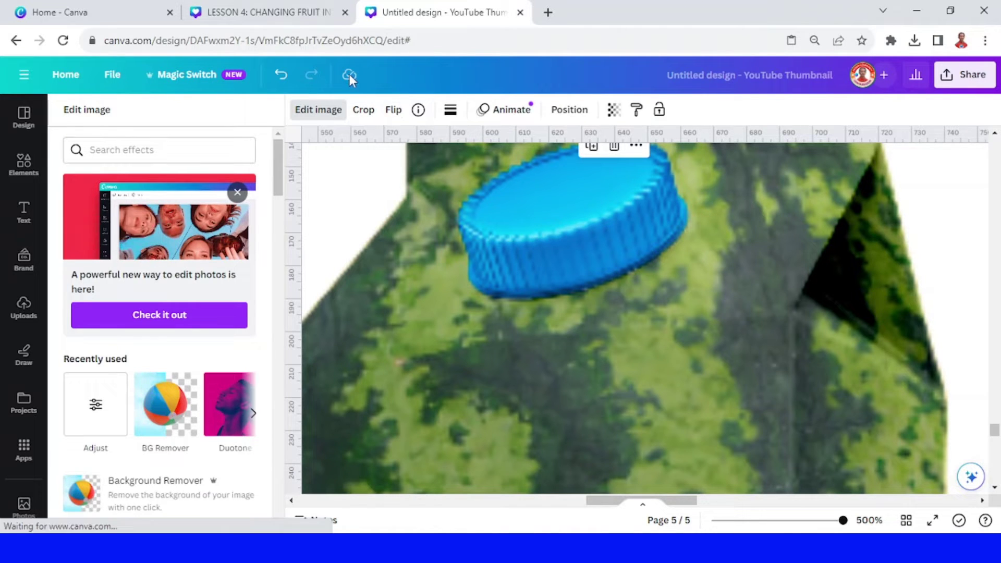
Step: Apply the Arctic preset of the ColorMix effect to the blue cap image
scroll(173, 373, "down", 4)
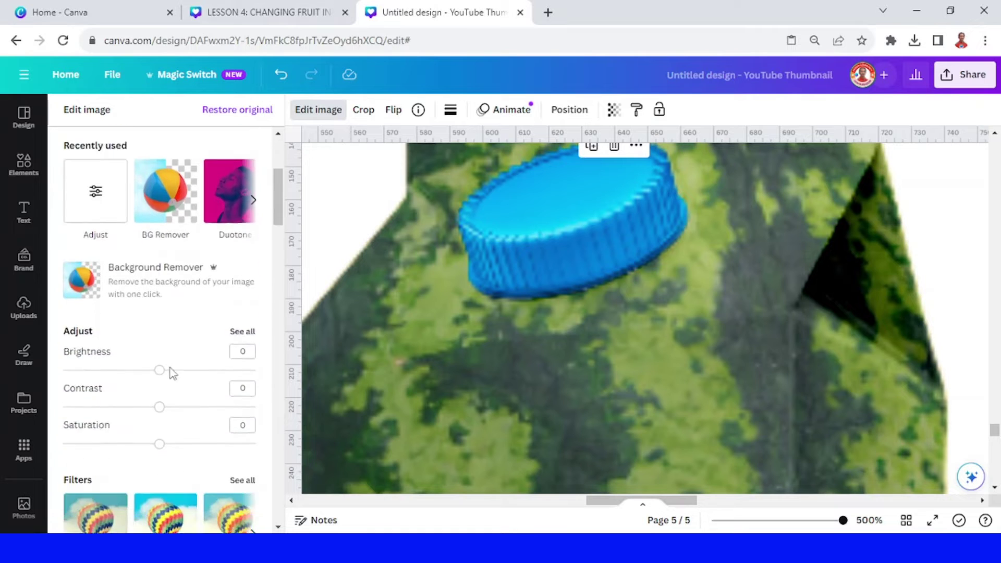
scroll(166, 371, "down", 15)
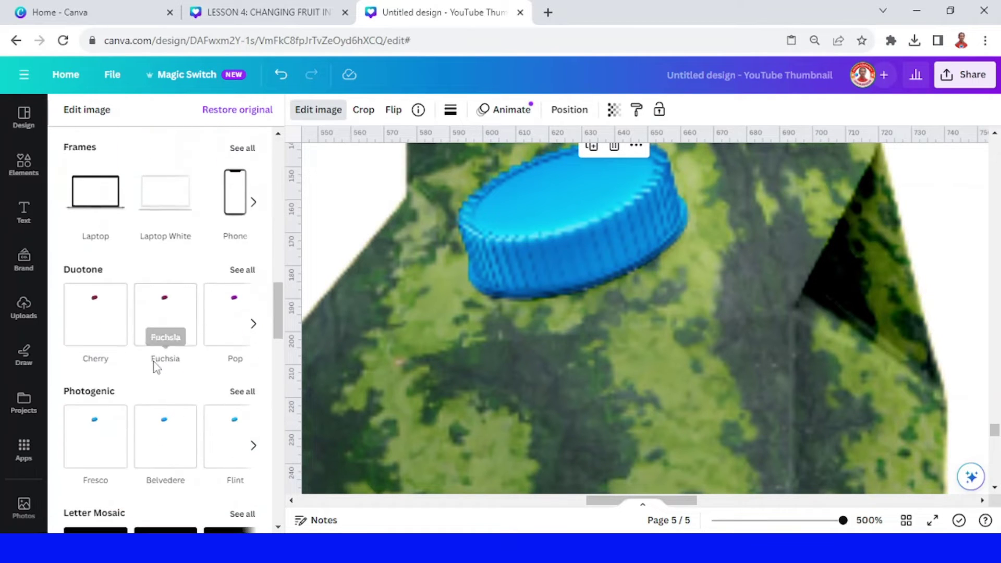
scroll(156, 368, "down", 8)
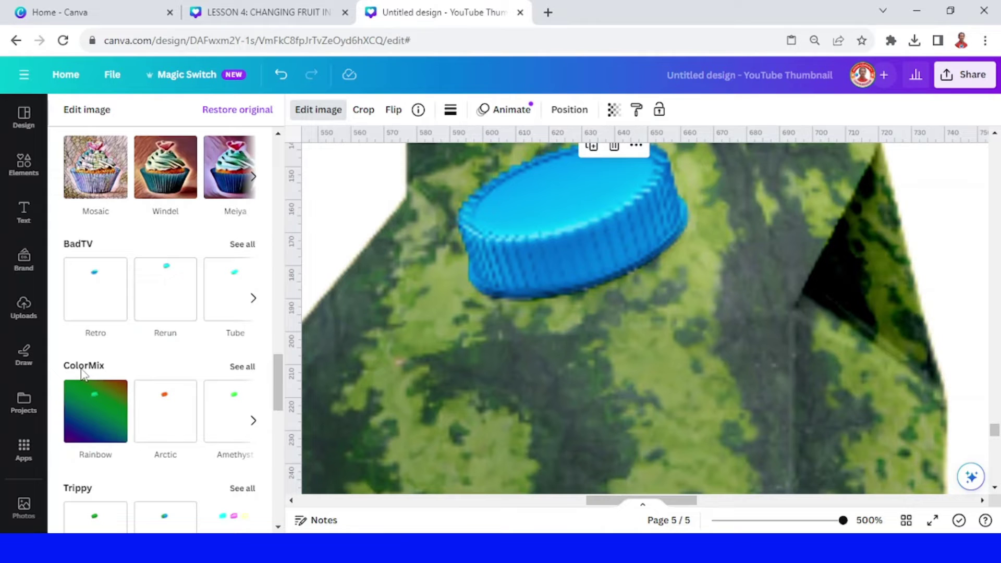
left_click(174, 415)
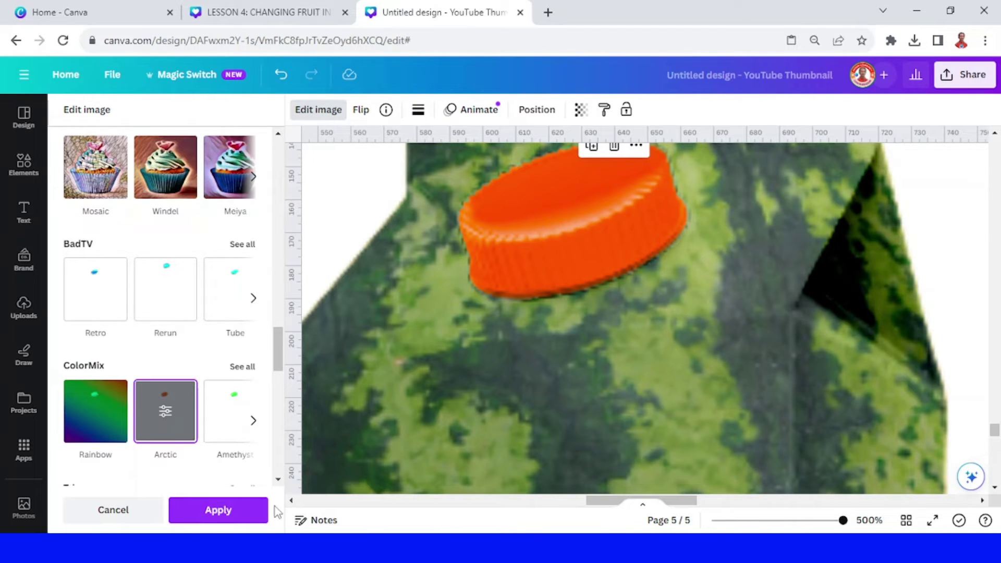
Step: Set the cap's ColorMix saturation to 0.1 and hue to 0.9, and apply the effect
left_click(167, 412)
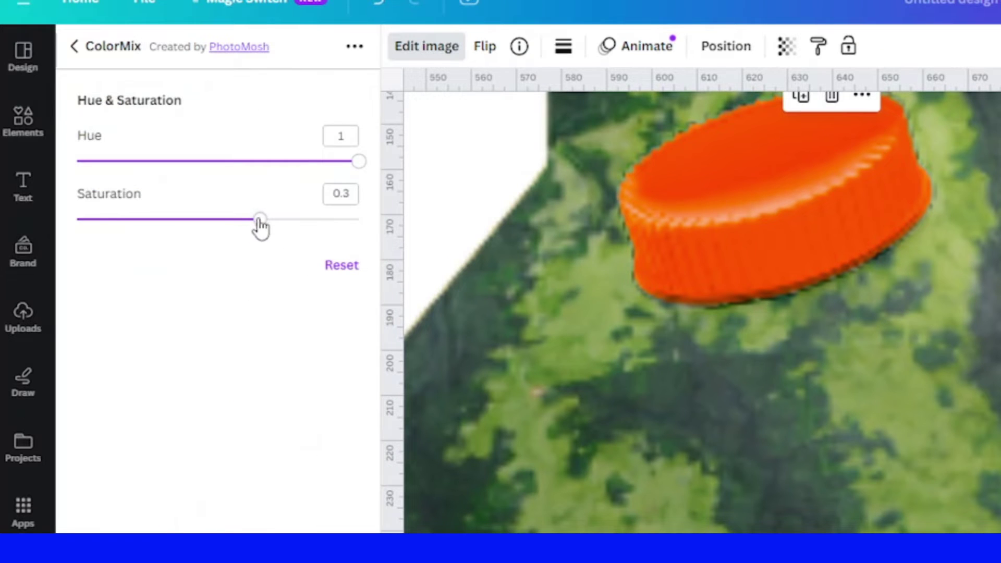
left_click_drag(261, 228, 230, 244)
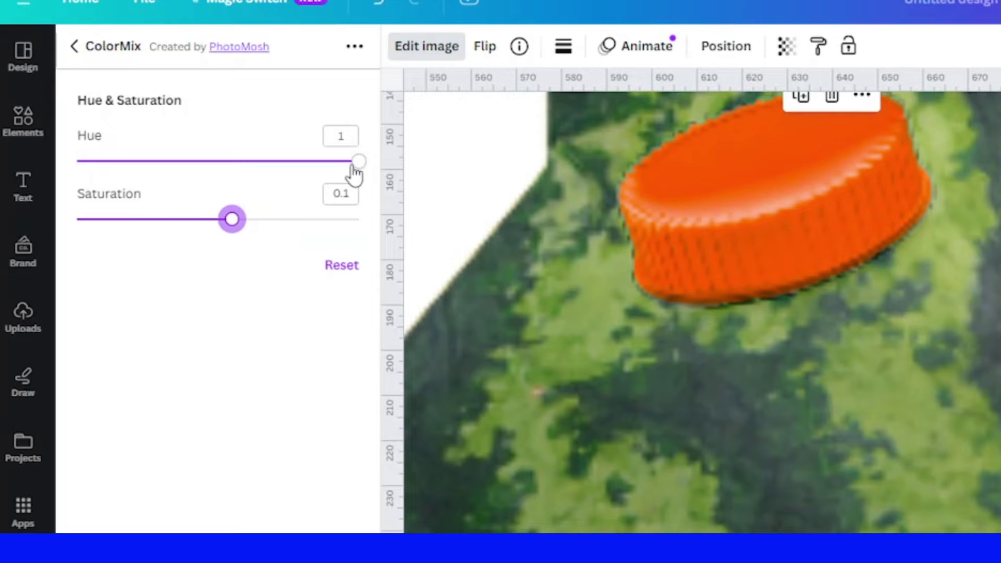
mouse_move(355, 165)
left_mouse_down()
mouse_move(321, 172)
mouse_move(348, 172)
left_mouse_up()
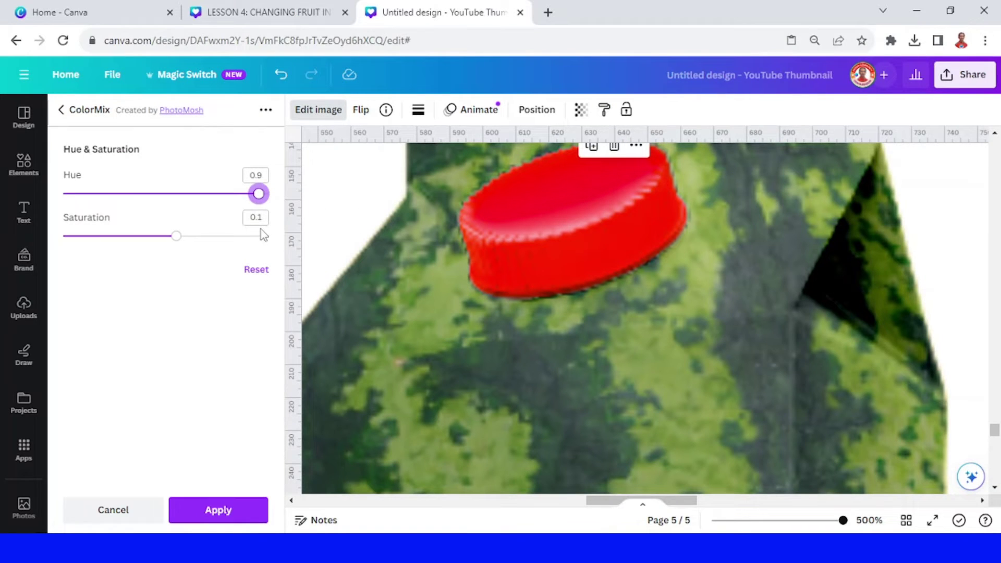
left_click(223, 513)
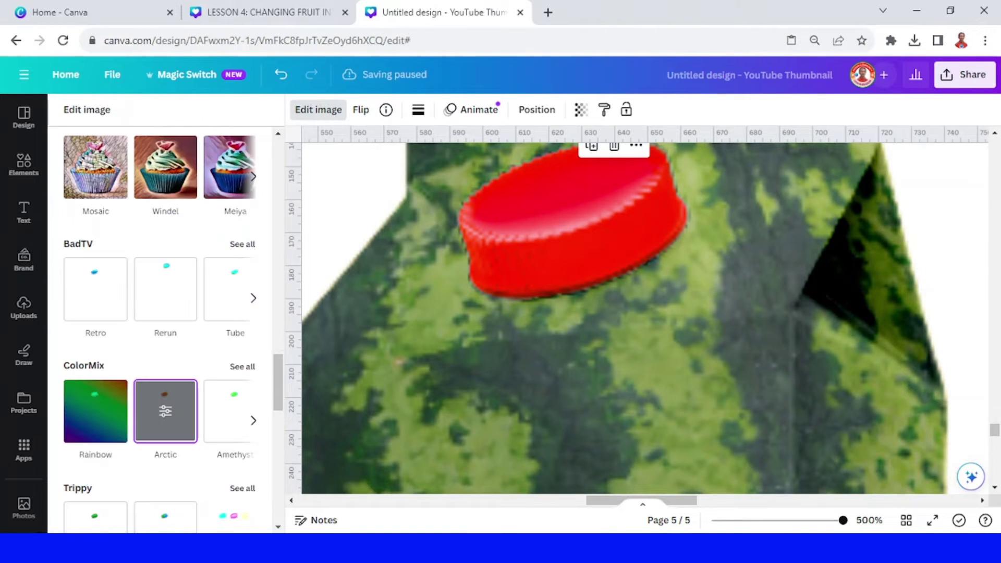
left_click(794, 521)
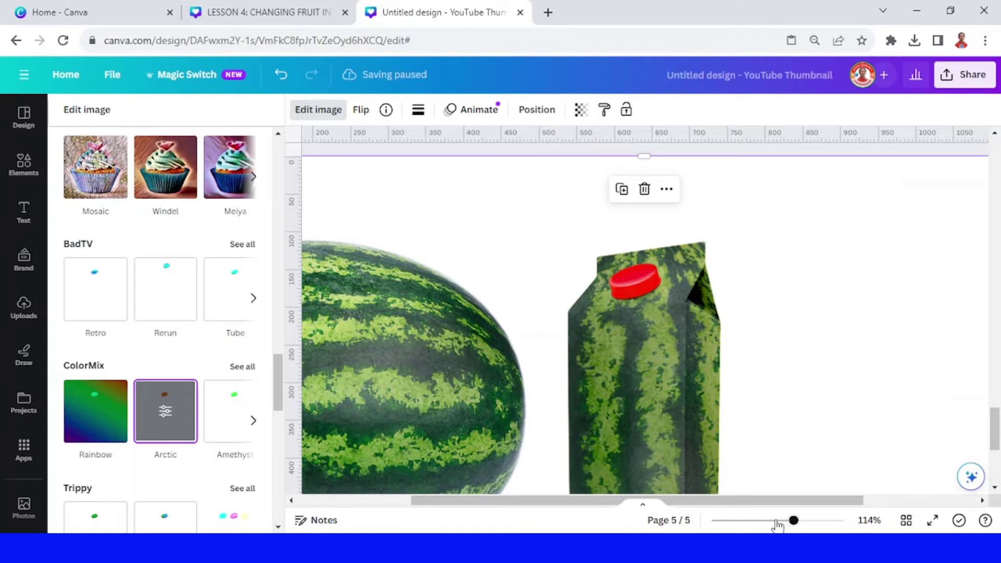
left_click(775, 520)
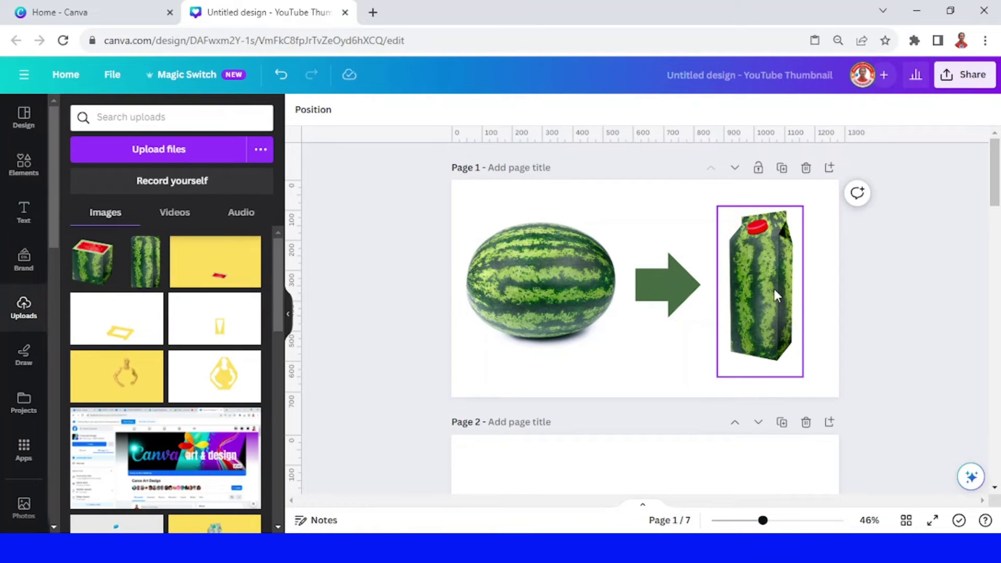
Step: Copy the grouped watermelon carton from page 1, paste it on the blank page 2 and move it to the page's centre
left_click(773, 288)
right_click(765, 283)
left_click(802, 216)
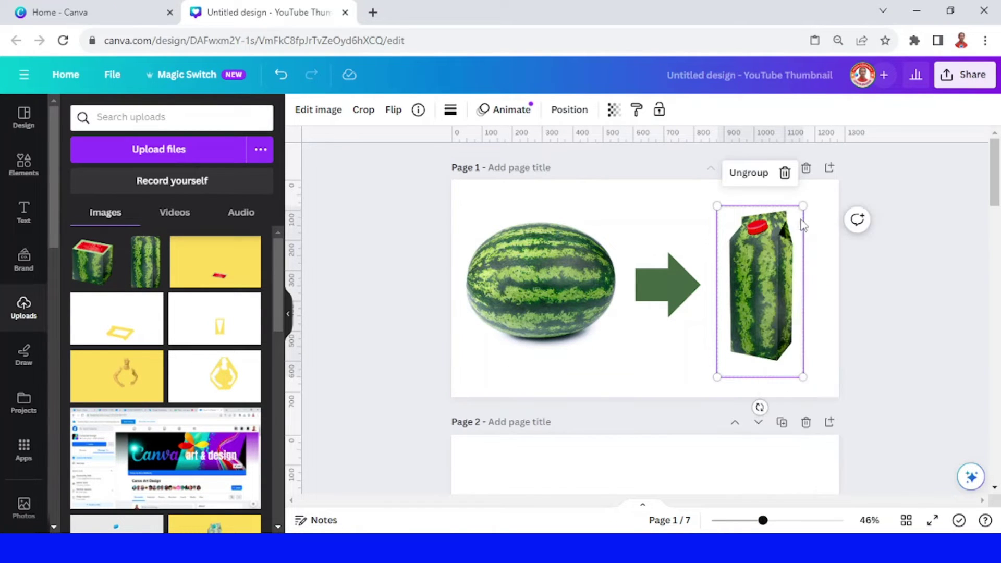
scroll(752, 283, "down", 4)
left_click(657, 334)
right_click(665, 316)
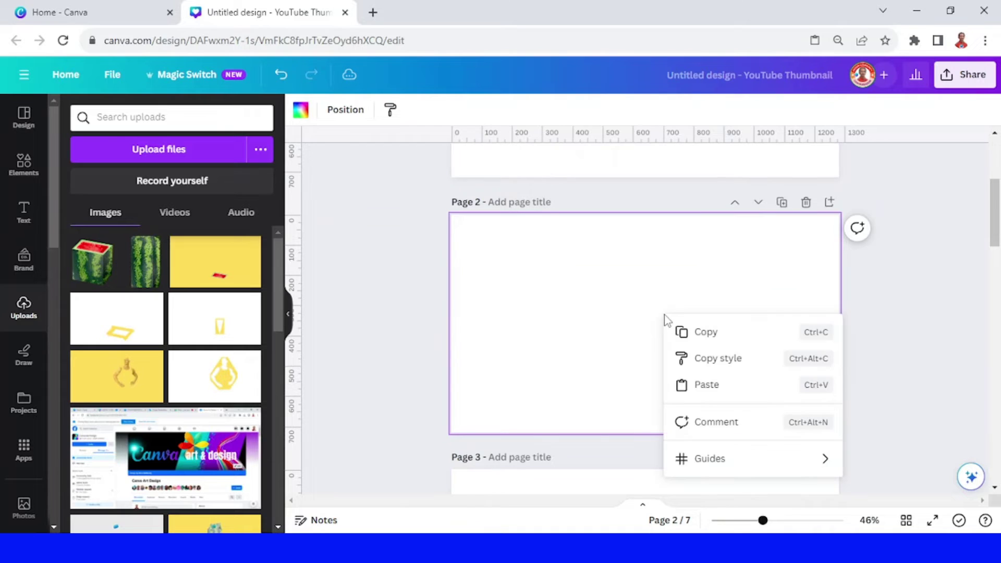
left_click(715, 386)
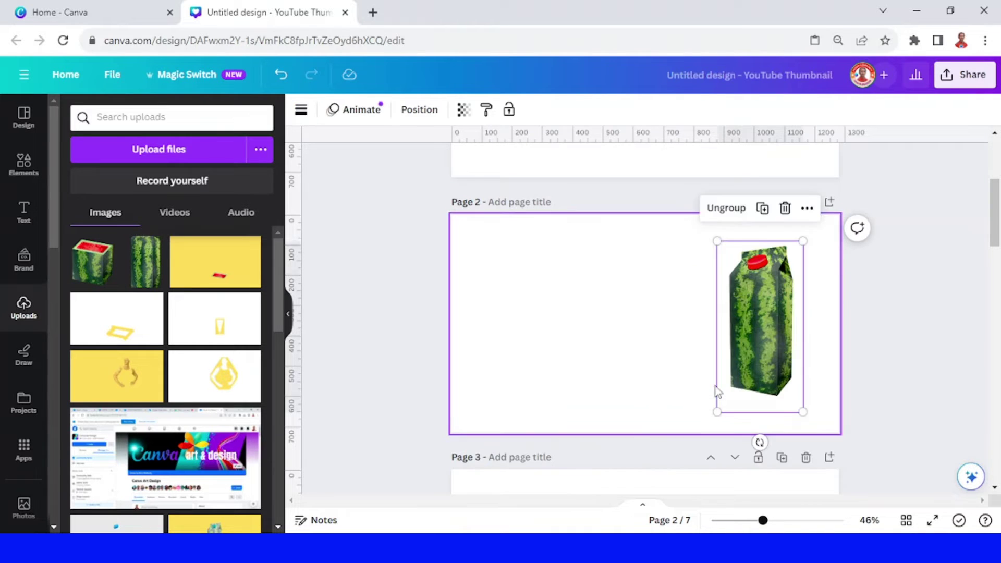
left_click_drag(755, 327, 640, 331)
Step: Add a yellow square over the carton on page 2 and flatten it into a thin horizontal bar across the carton
left_click(21, 163)
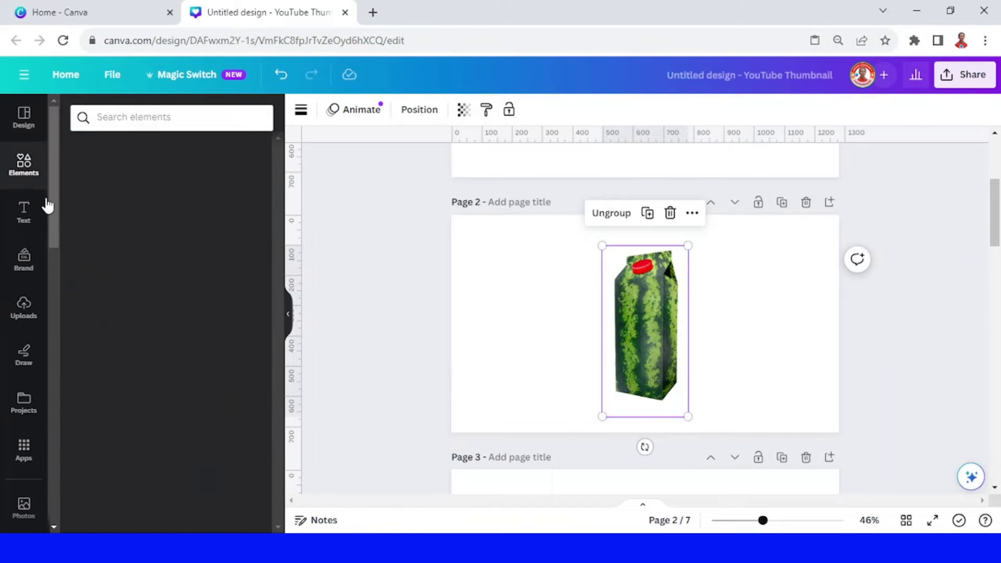
left_click(78, 239)
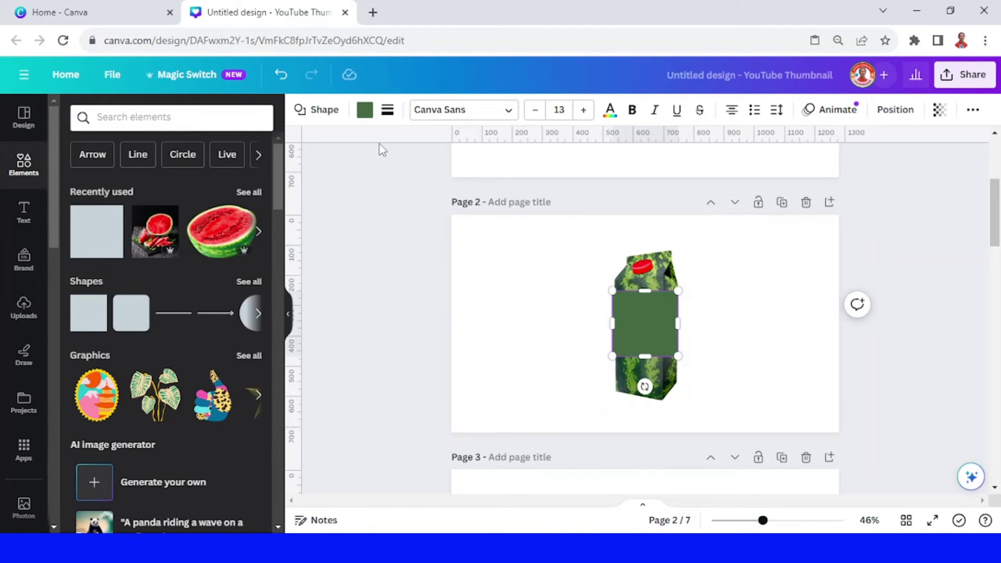
left_click(365, 110)
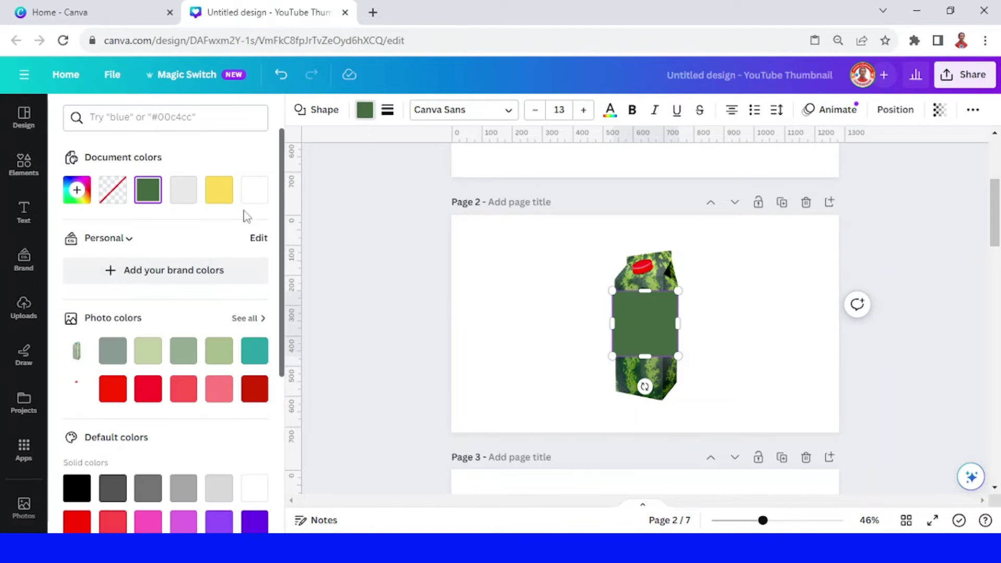
scroll(188, 283, "down", 5)
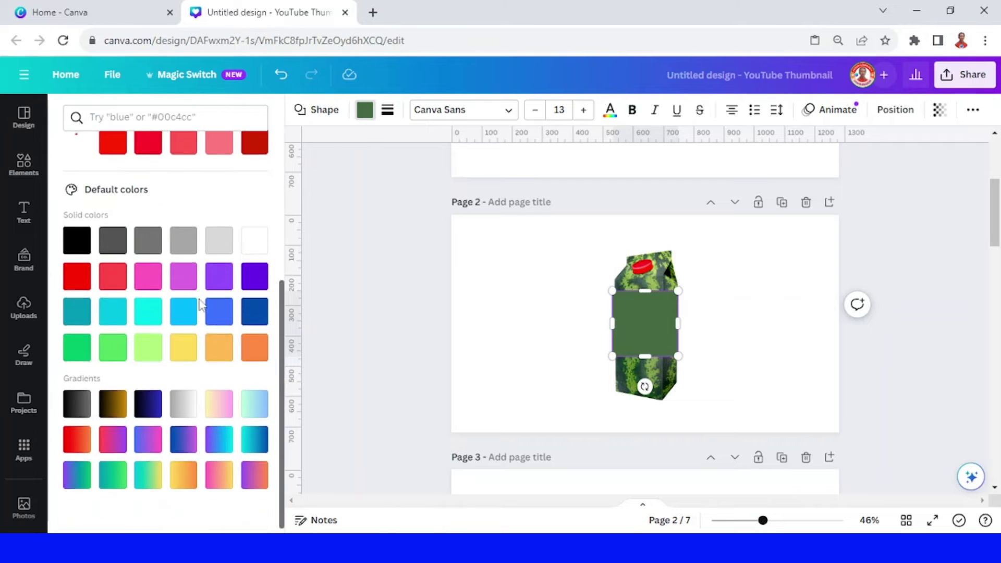
left_click(188, 339)
left_click_drag(644, 290, 650, 339)
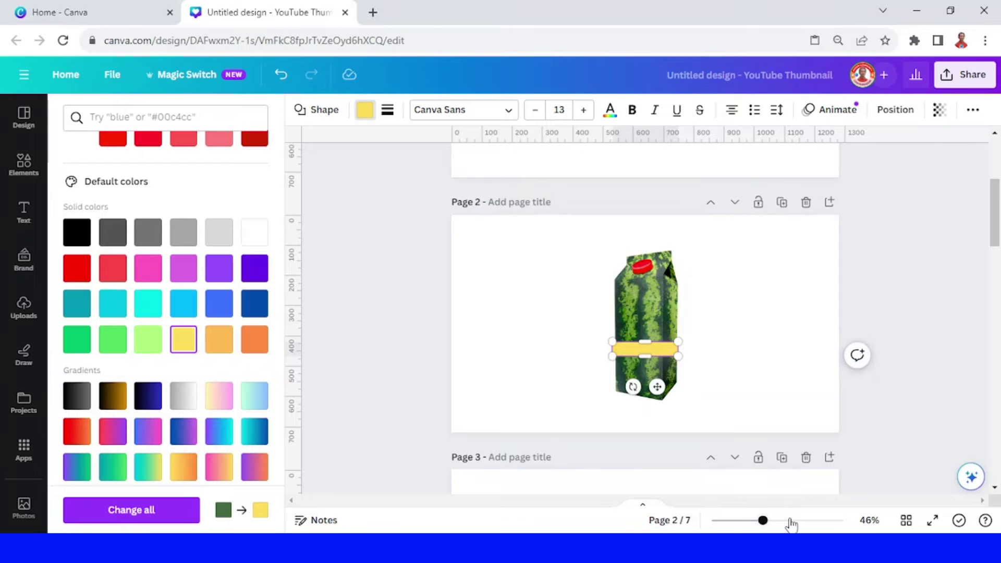
left_click(790, 520)
left_click_drag(639, 283, 643, 297)
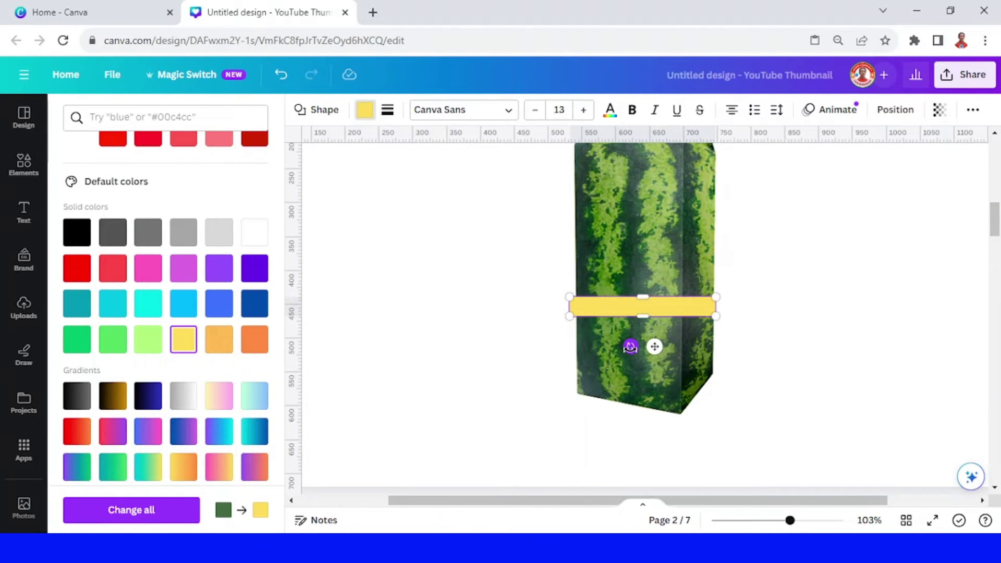
Step: Tilt the yellow bar to match the slope of the carton's front bottom edge and place it flush below that edge
left_click_drag(631, 346, 641, 424)
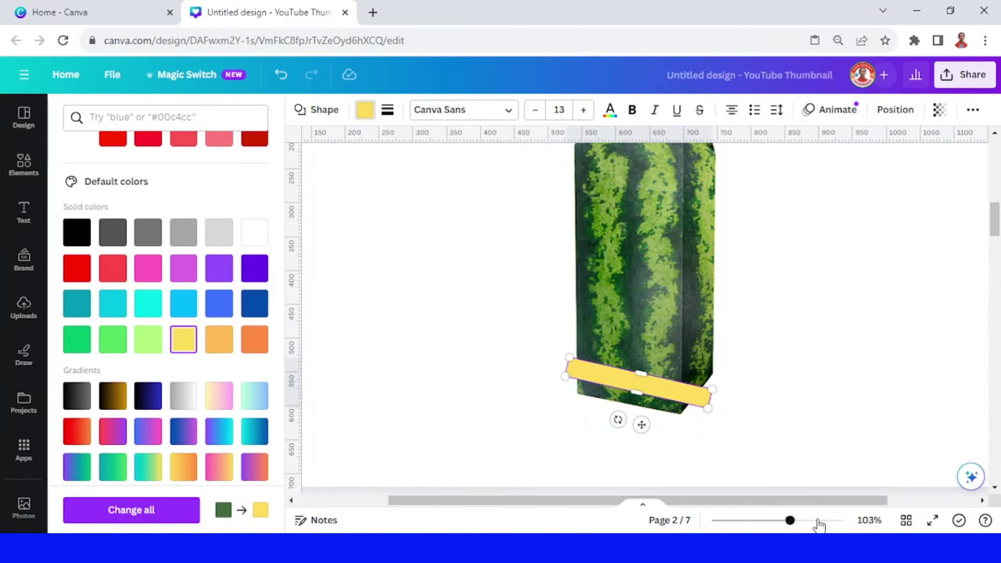
left_click(817, 520)
scroll(809, 369, "down", 3)
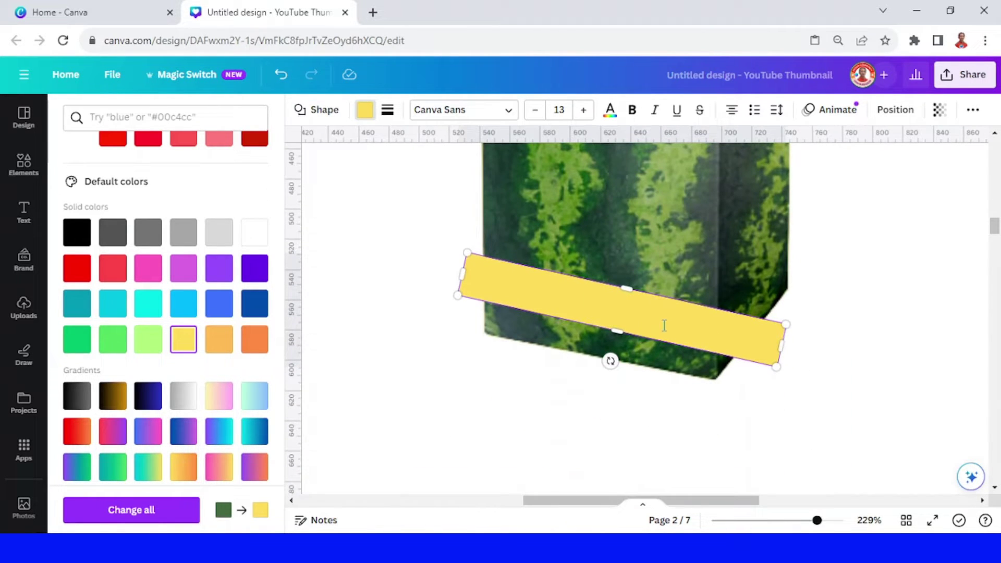
left_click(686, 327)
left_click_drag(686, 327, 677, 350)
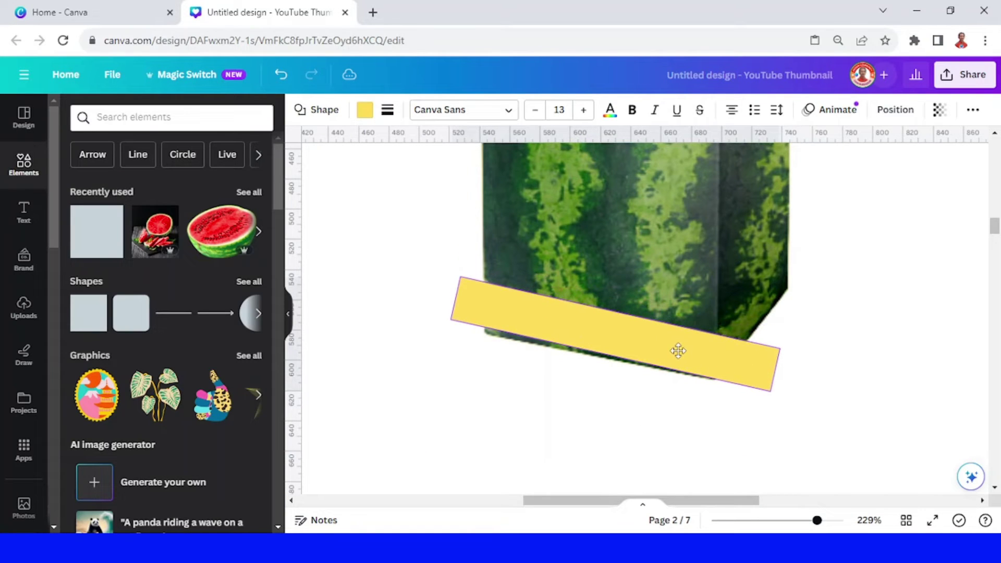
left_click_drag(603, 384, 605, 388)
left_click_drag(640, 345, 622, 385)
Step: Duplicate the yellow bar, rotate the copy to match the carton's side bottom edge and place it along that edge
left_click(572, 314)
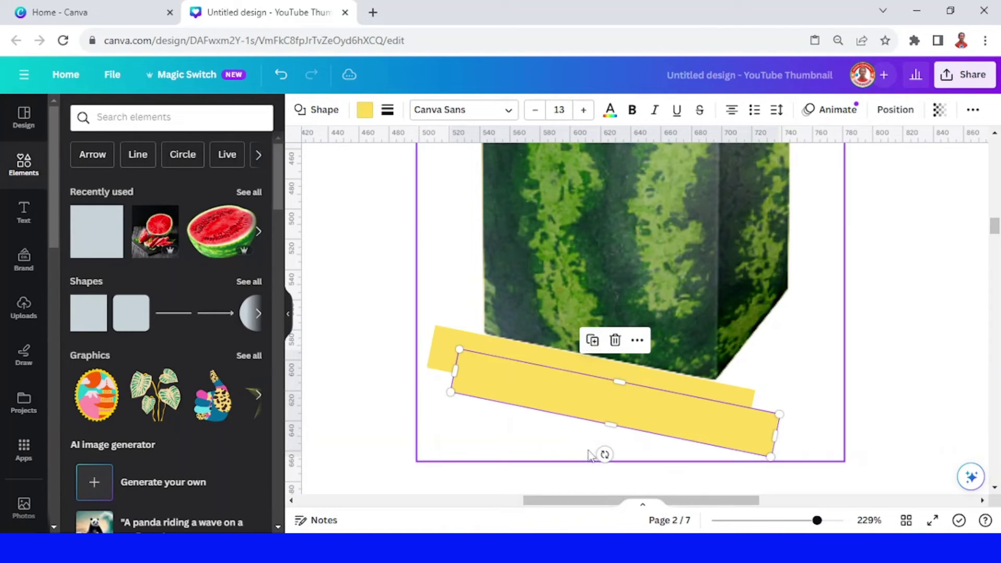
left_click_drag(605, 454, 646, 432)
left_click_drag(650, 371, 816, 298)
left_click_drag(826, 363, 827, 362)
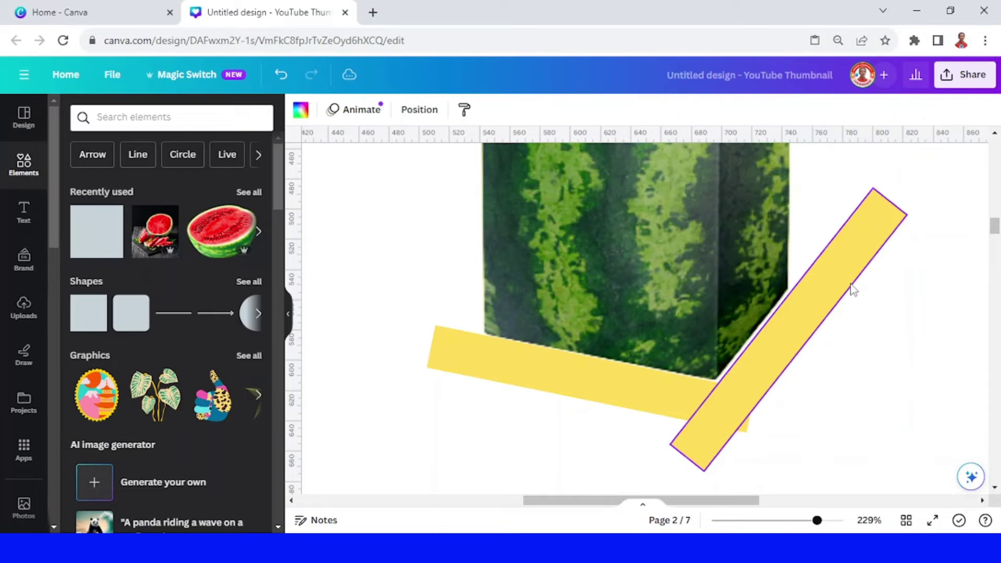
Step: Select both yellow bars and move them together up across the lower half of the carton
left_click_drag(848, 280, 813, 88)
left_click(611, 377, "shift")
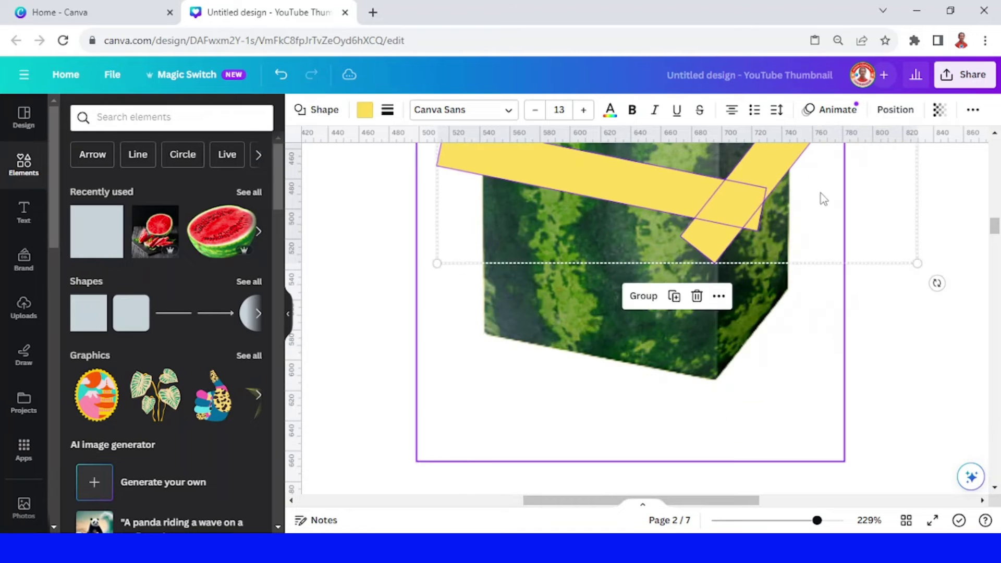
scroll(820, 194, "up", 5)
scroll(819, 205, "down", 1)
left_click_drag(771, 390, 779, 327)
scroll(779, 327, "down", 4)
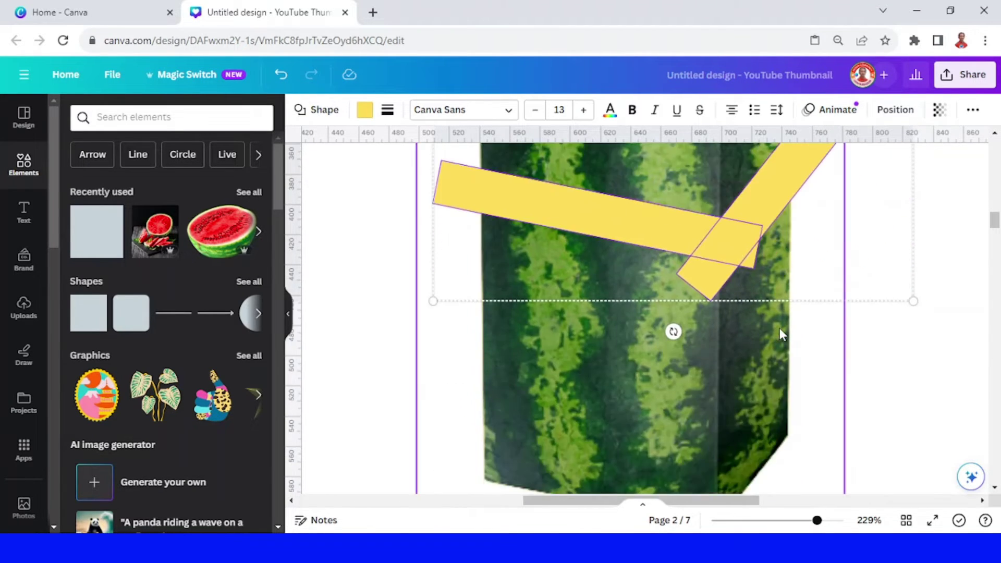
scroll(777, 292, "up", 4)
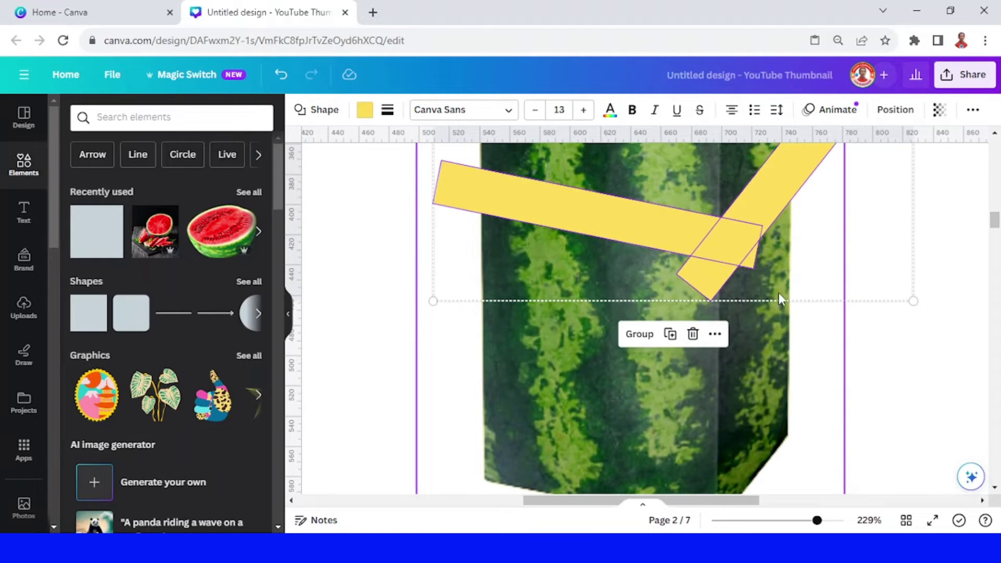
left_click_drag(762, 212, 767, 296)
scroll(764, 281, "down", 2)
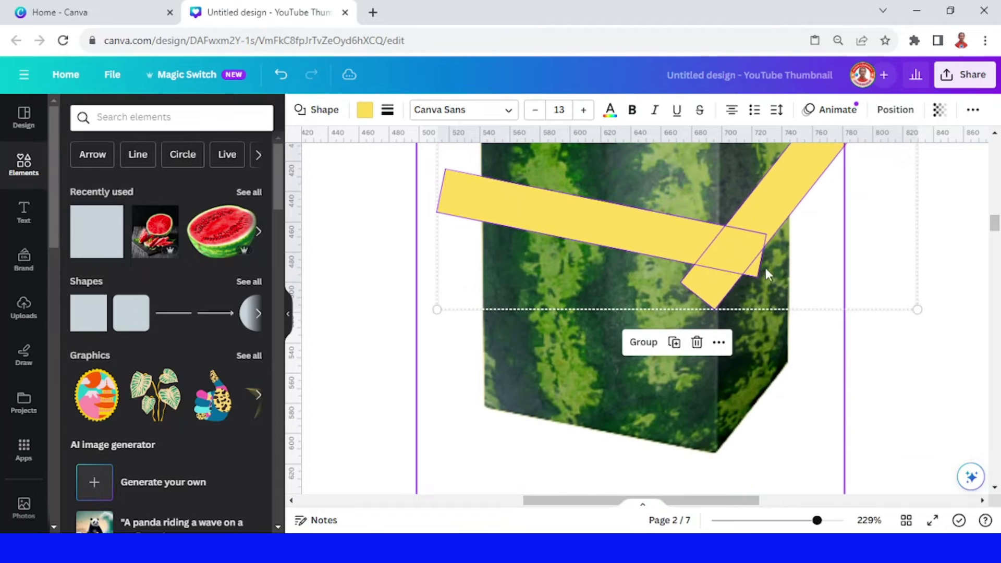
left_click_drag(759, 205, 753, 185)
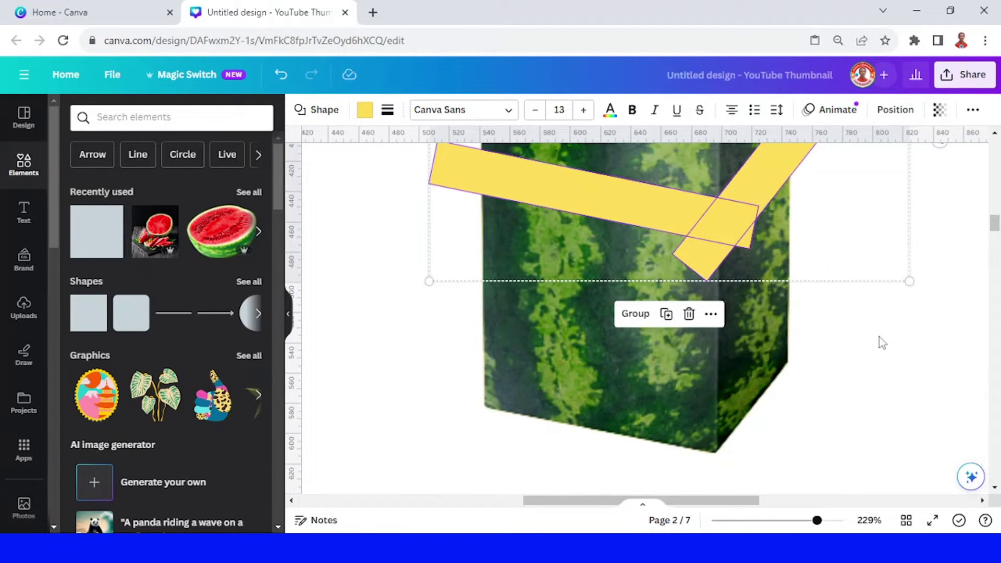
scroll(868, 337, "up", 4)
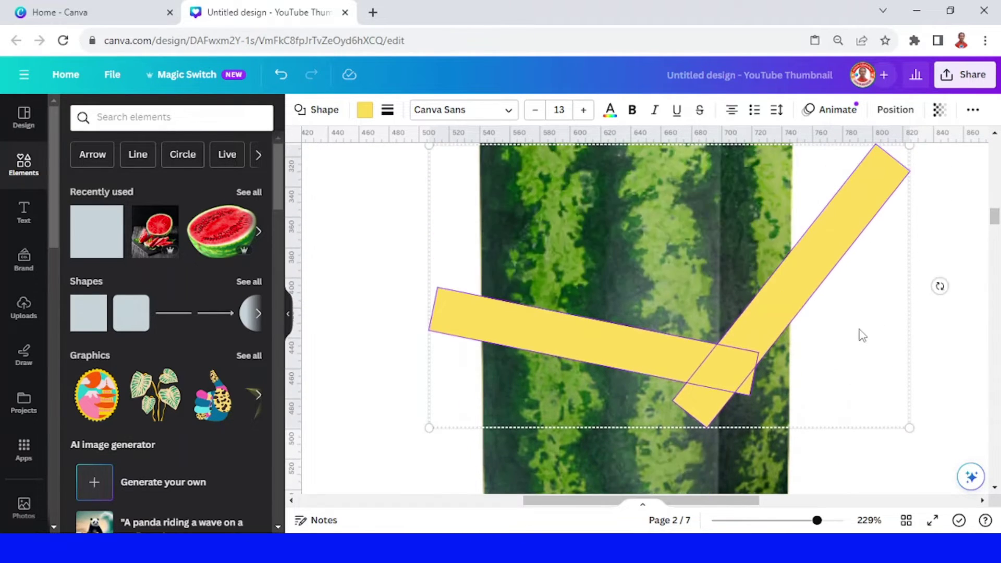
left_click(898, 347)
scroll(893, 352, "down", 2)
left_click(700, 295)
scroll(699, 294, "down", 2)
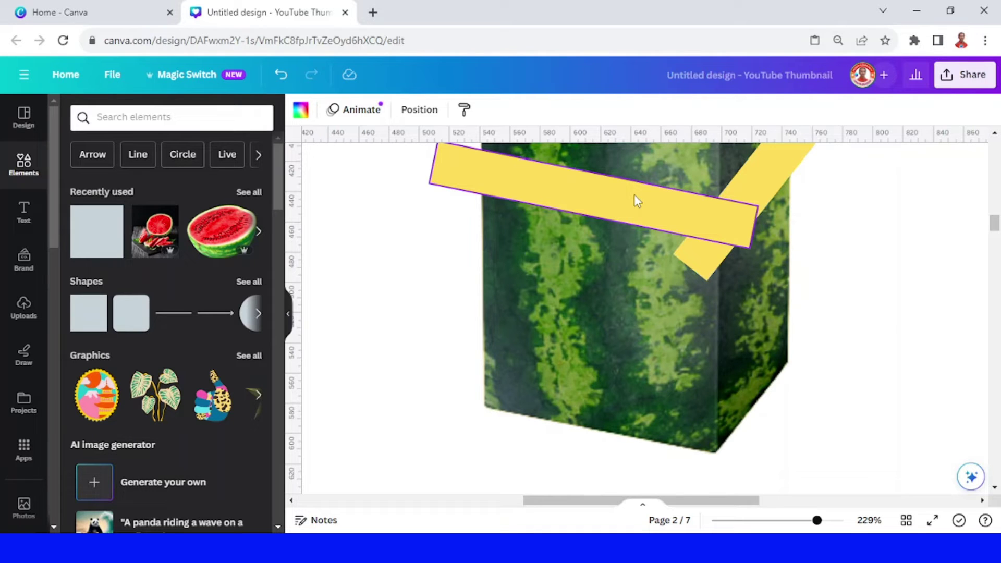
scroll(634, 197, "up", 4)
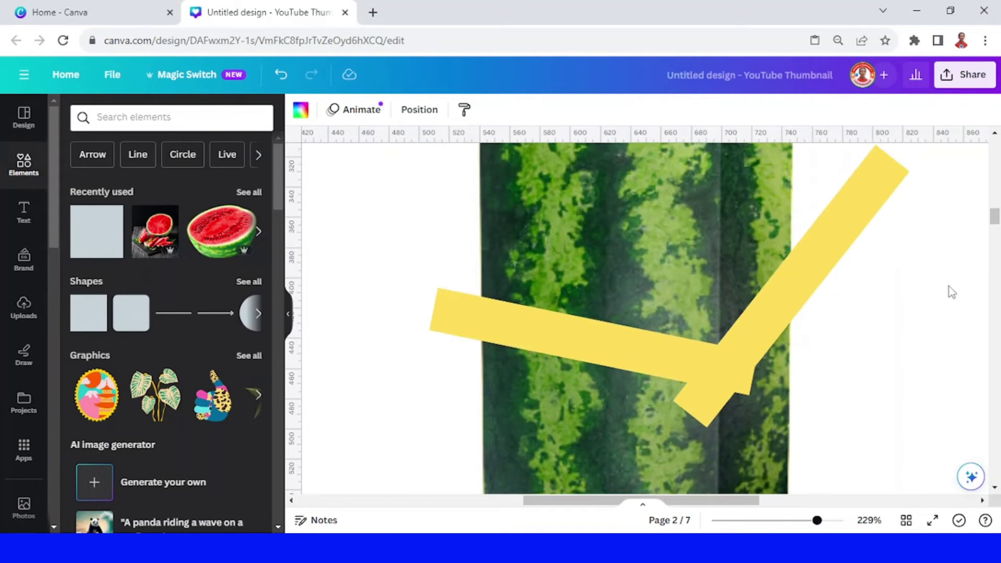
Step: Nudge the yellow bar matching the carton's side edge slightly lower over the front bar
left_click(656, 358)
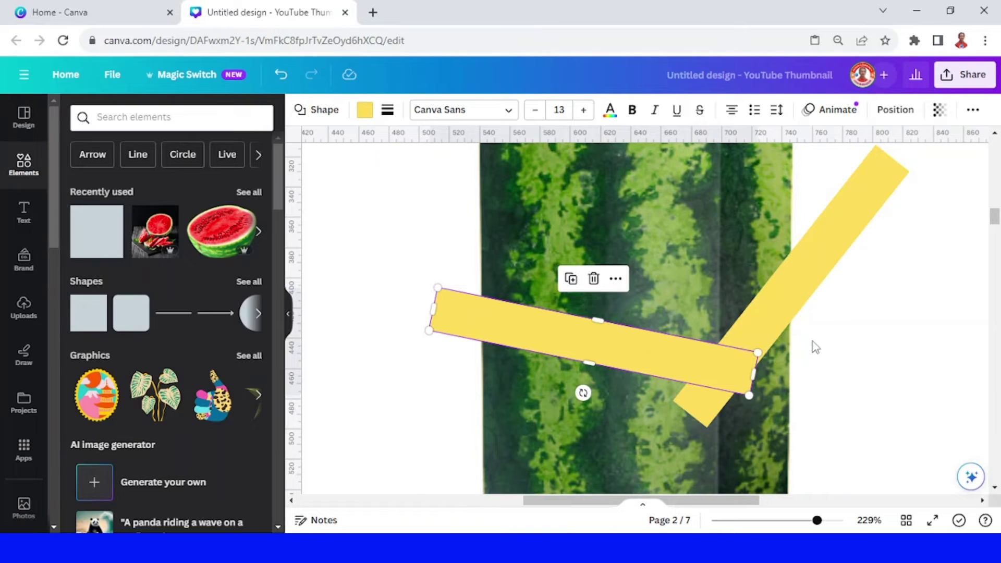
left_click(791, 310)
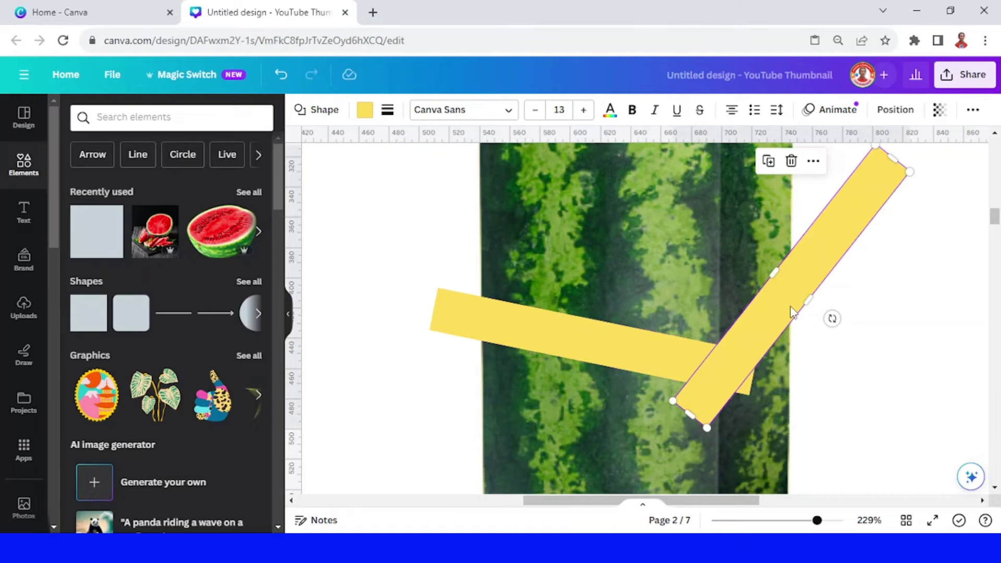
key("Escape")
left_click(796, 315)
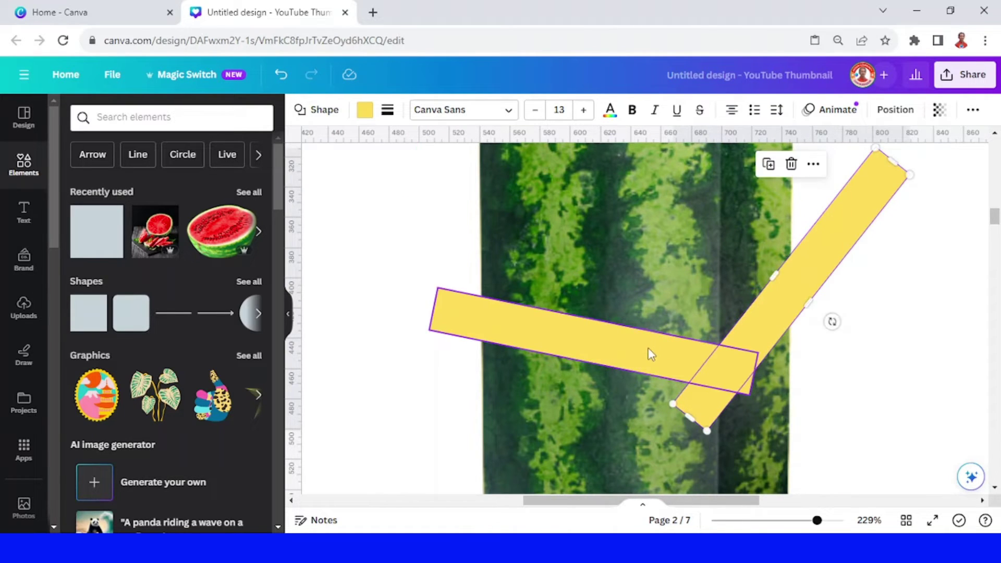
Step: Duplicate the front yellow bar, place the copy parallel above it, and lengthen the copy at both ends to span the carton
left_click(647, 351)
left_click(570, 278)
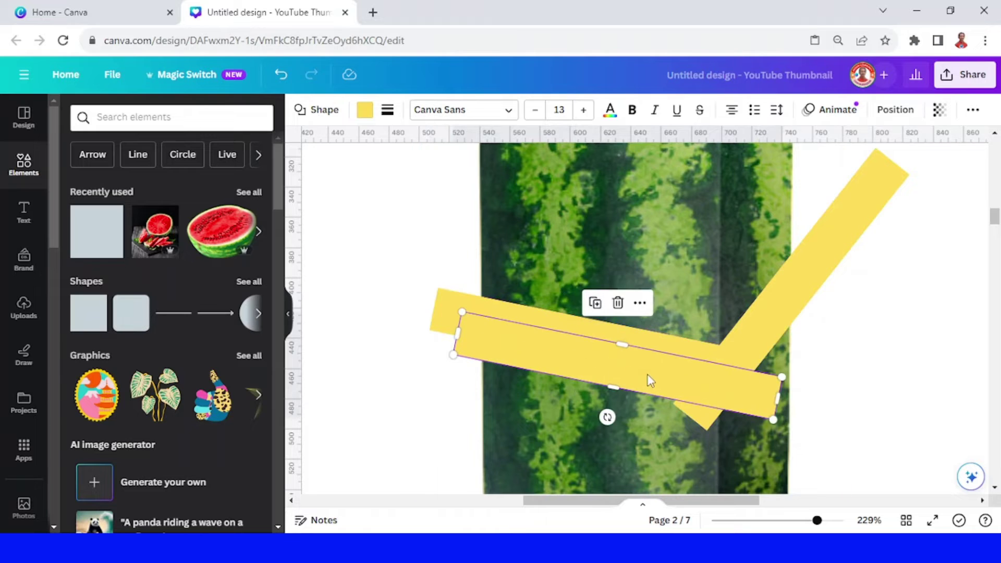
left_click_drag(647, 380, 668, 207)
left_click_drag(820, 236, 837, 239)
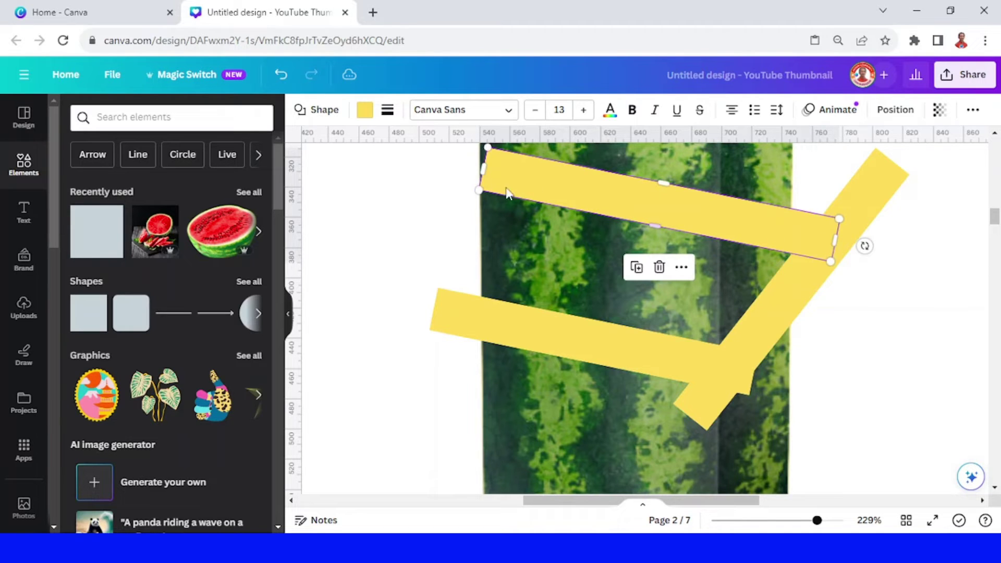
left_click_drag(486, 166, 418, 162)
Step: Duplicate the side yellow bar and tilt the copy across the left ends of the two parallel bars to form a four-sided frame
left_click(867, 190)
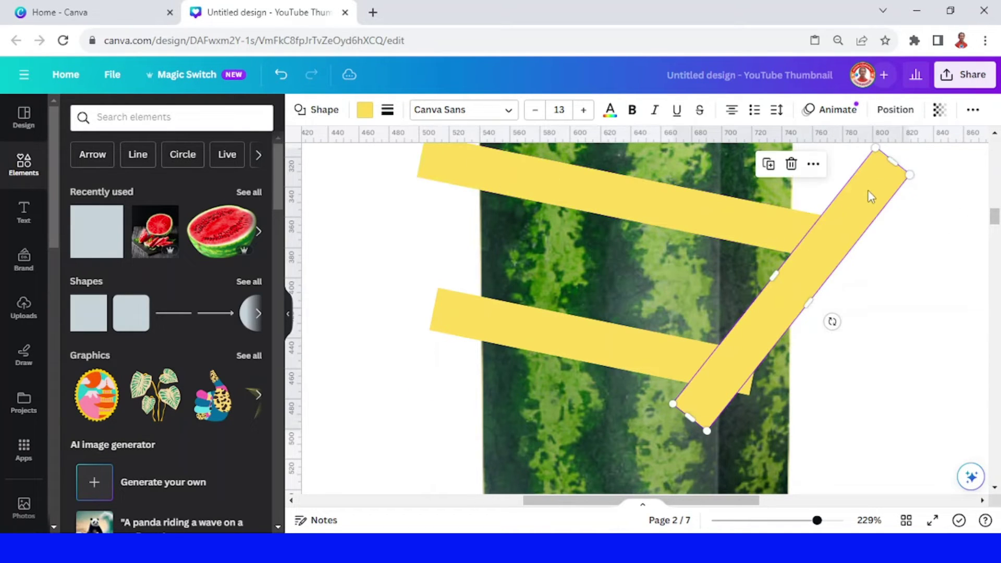
left_click(768, 164)
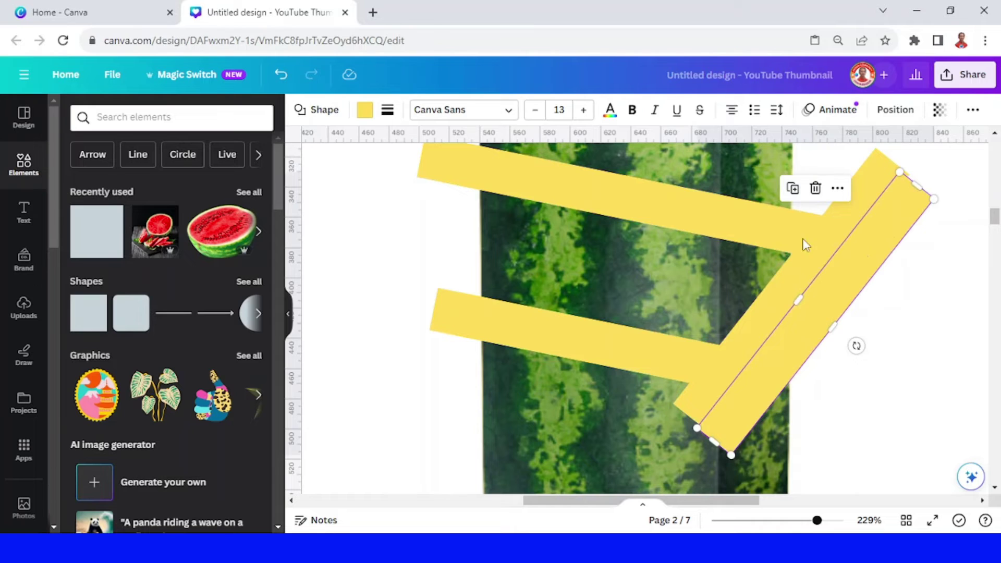
left_click_drag(862, 249, 548, 176)
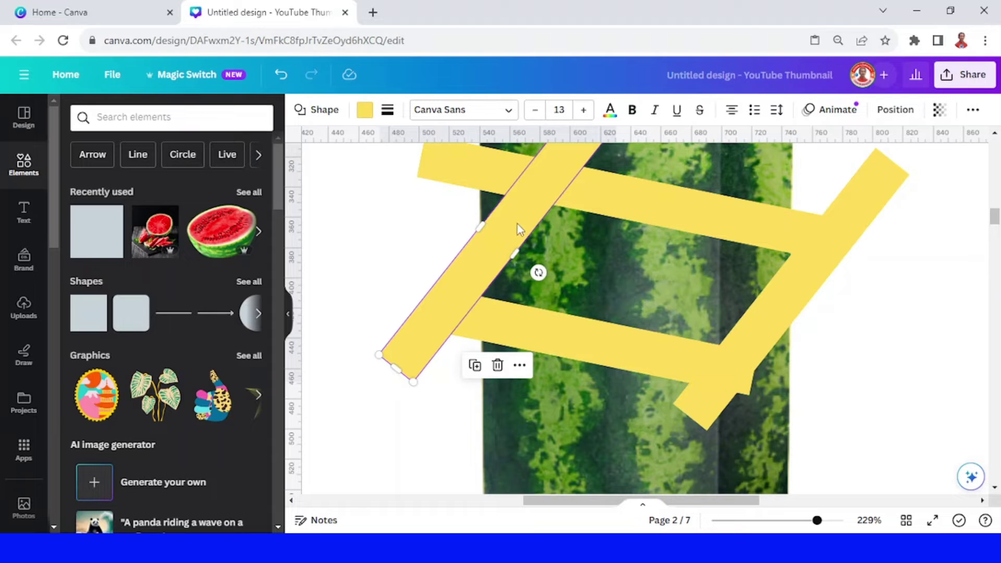
left_click_drag(517, 224, 517, 223)
left_click_drag(518, 223, 536, 208)
key("ctrl+z")
Step: Rotate the upper yellow bar to a slightly flatter slope and shift it down to close the back of the frame
left_click(785, 240)
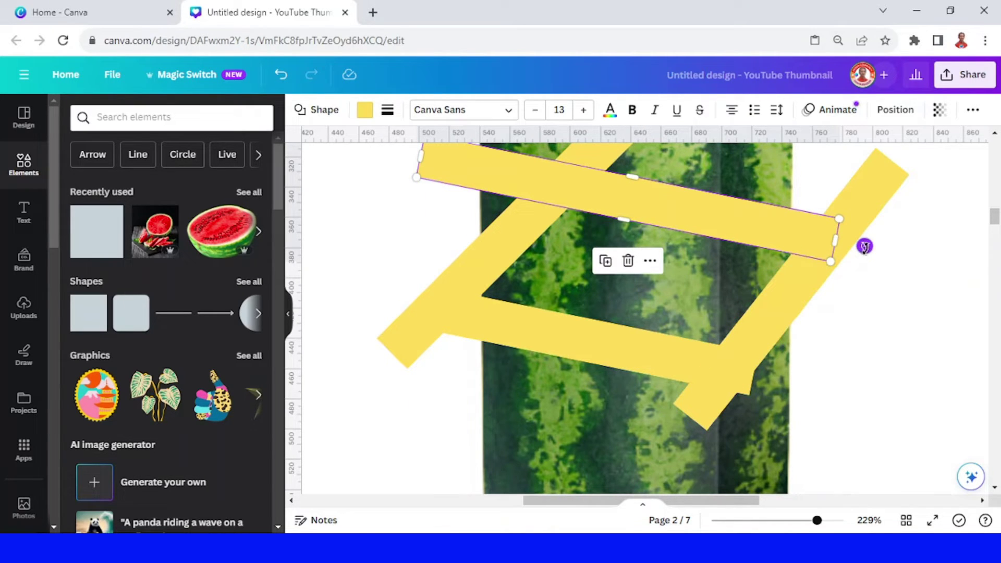
left_click_drag(864, 246, 865, 238)
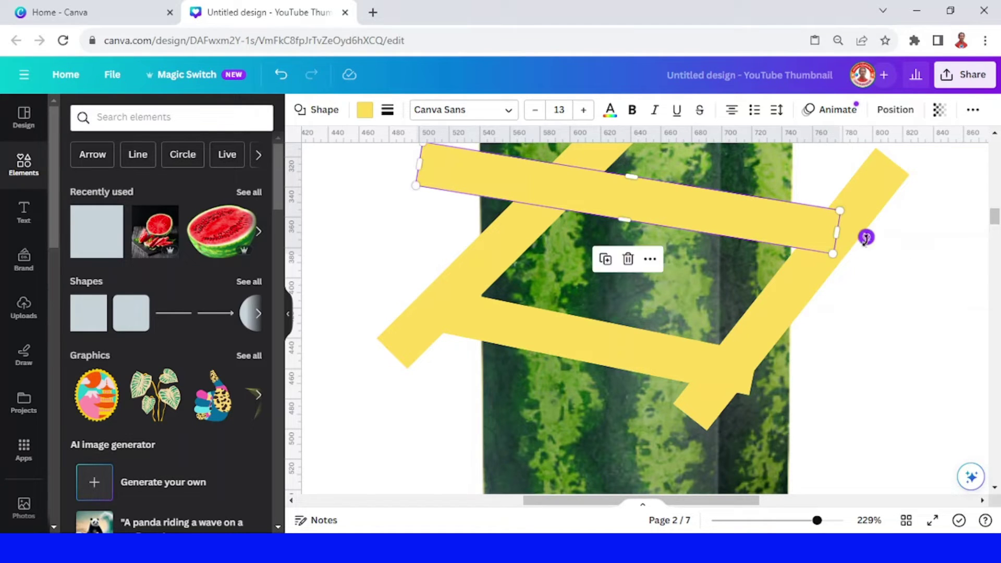
left_click_drag(792, 232, 793, 235)
left_click(910, 264)
key("ctrl+z")
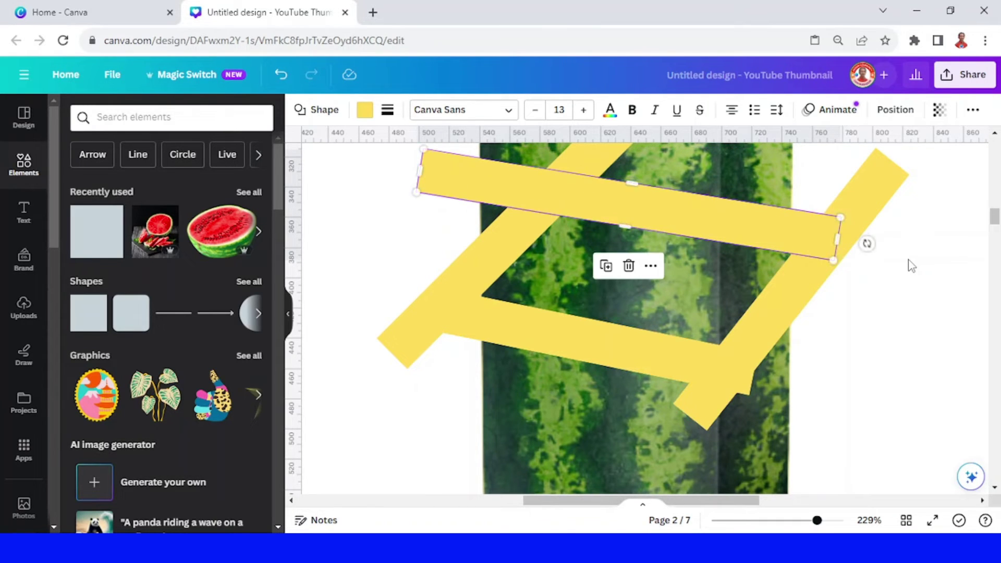
key("ctrl+y")
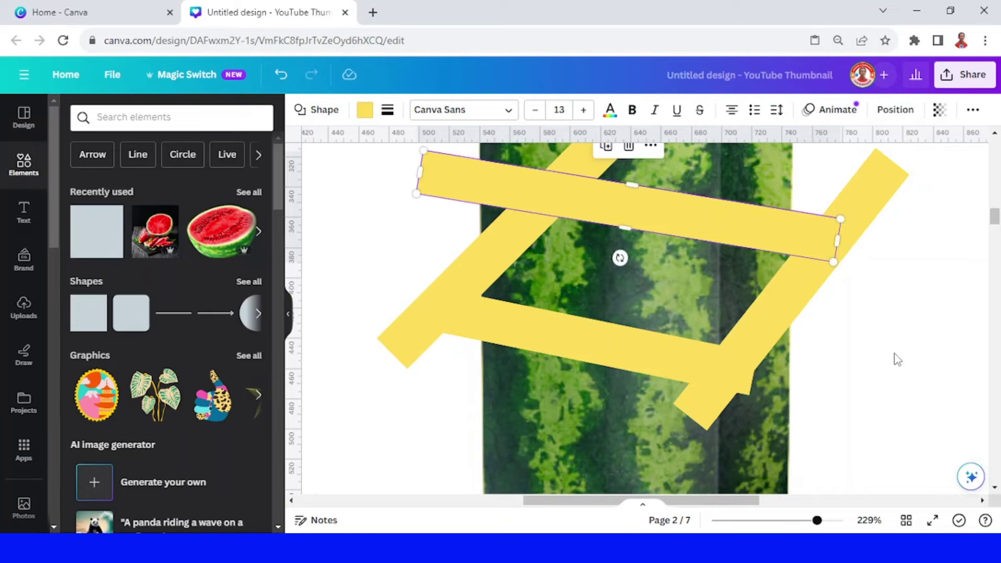
Step: Shorten the overhanging ends of the left yellow bar and the upper bar's left end so they meet at the frame's back-left corner
left_click(798, 521)
left_click(509, 339)
left_click_drag(509, 339, 521, 328)
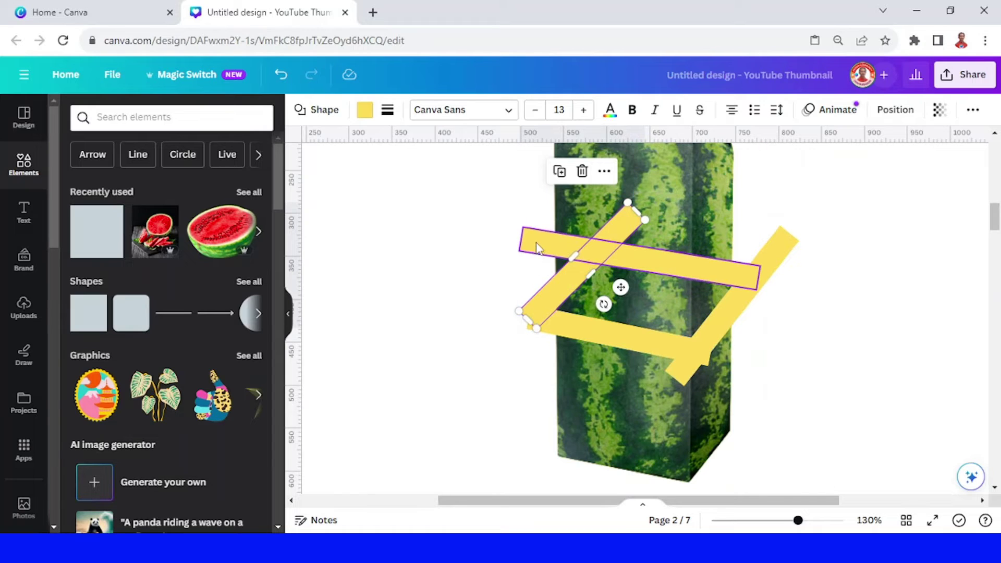
left_click(537, 247)
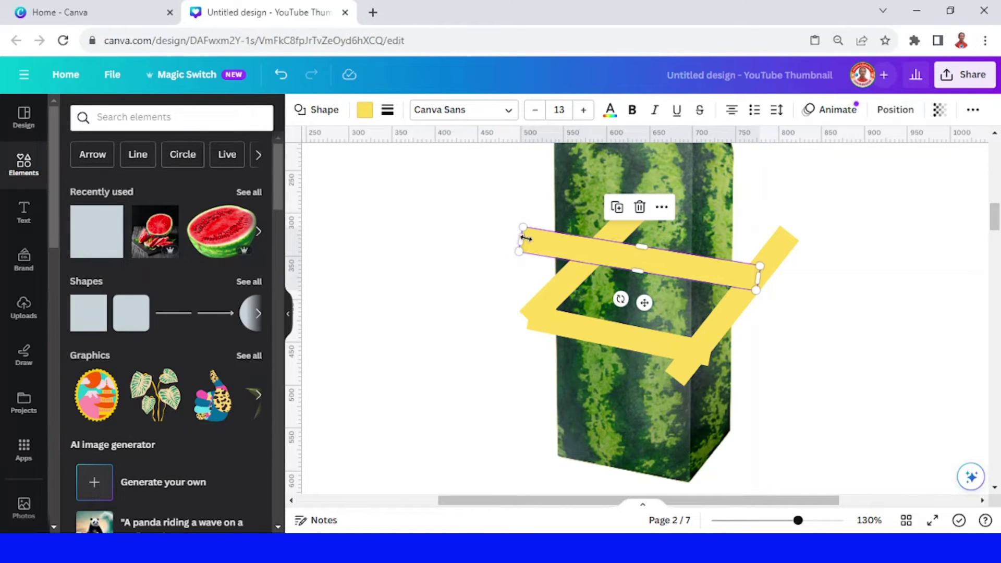
left_click_drag(521, 238, 580, 249)
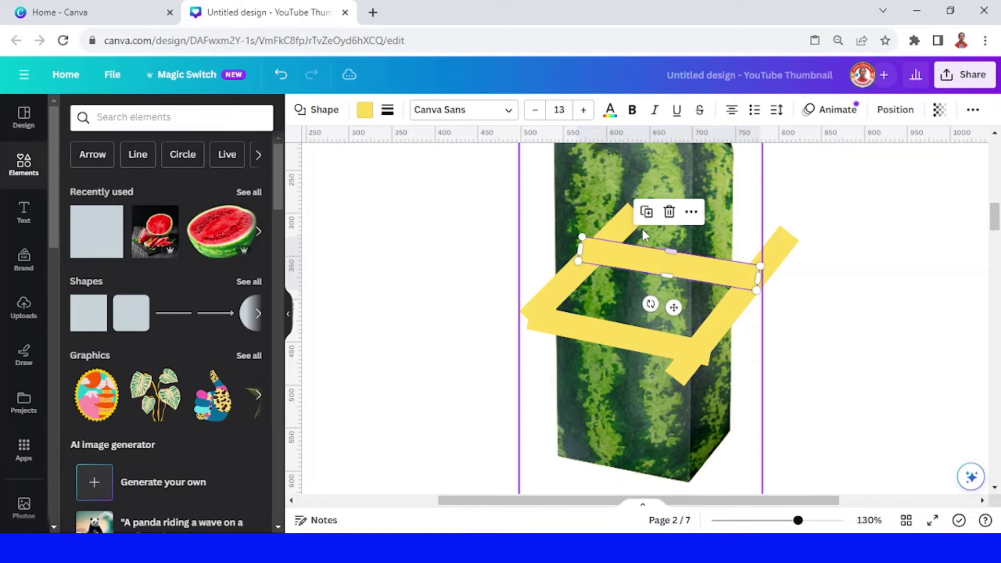
left_click(606, 225)
left_click_drag(635, 210, 610, 236)
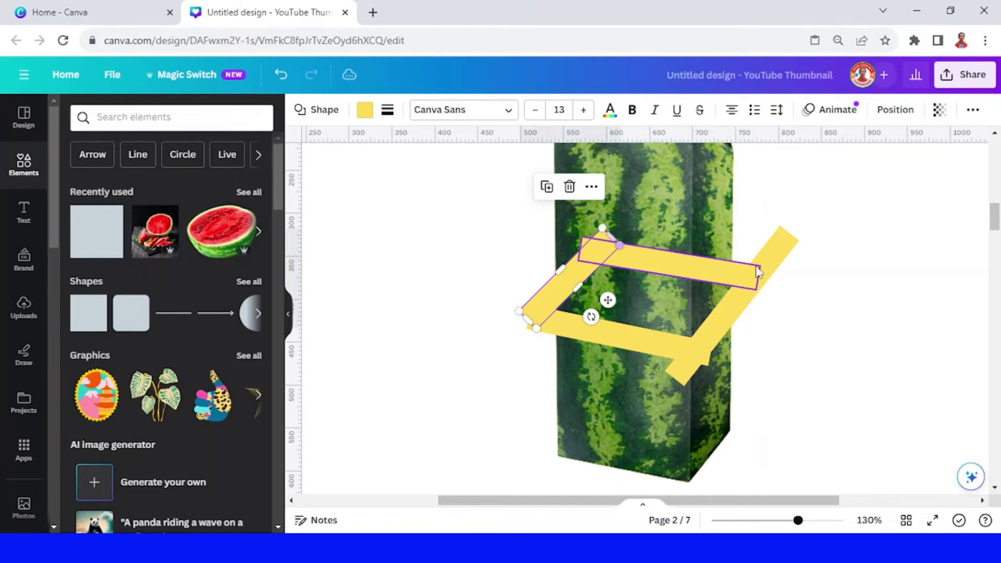
Step: Shorten the right yellow bar at both ends so it stops at the frame's corners
left_click(780, 267)
left_click_drag(783, 246, 759, 271)
left_click_drag(676, 380, 688, 359)
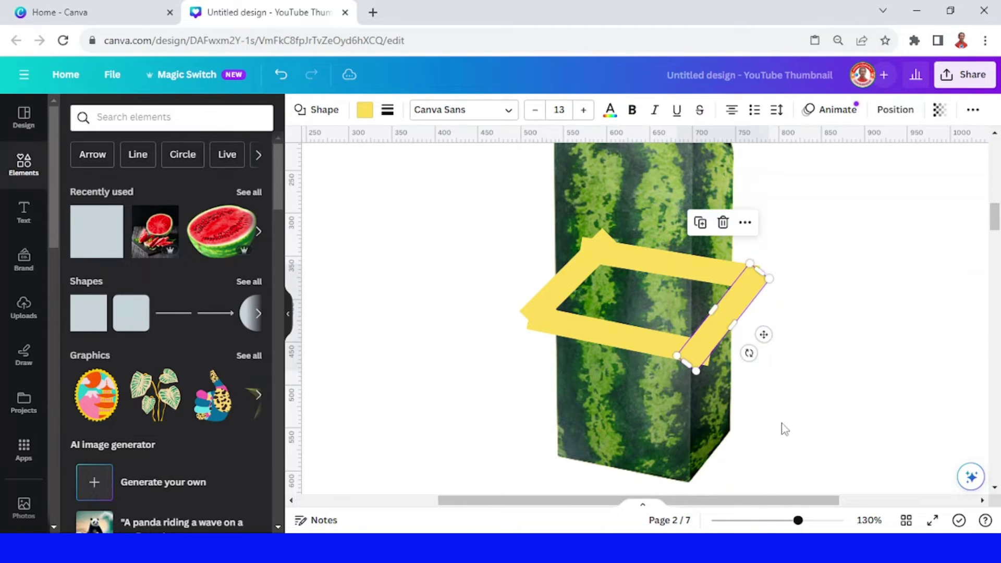
Step: Delete the carton and the red cap from page 2, leaving only the yellow frame
left_click(692, 471)
left_click(665, 146)
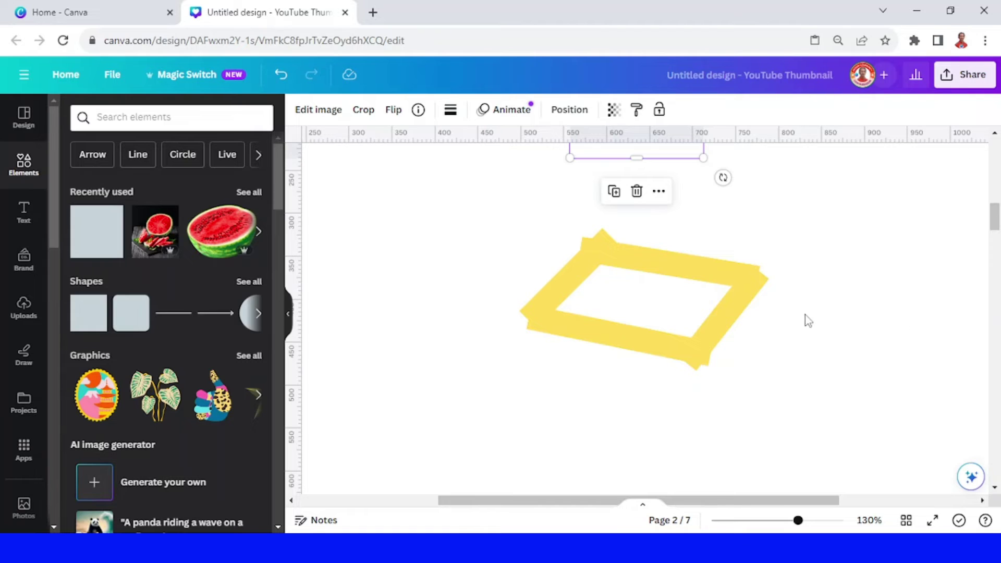
scroll(730, 281, "up", 3)
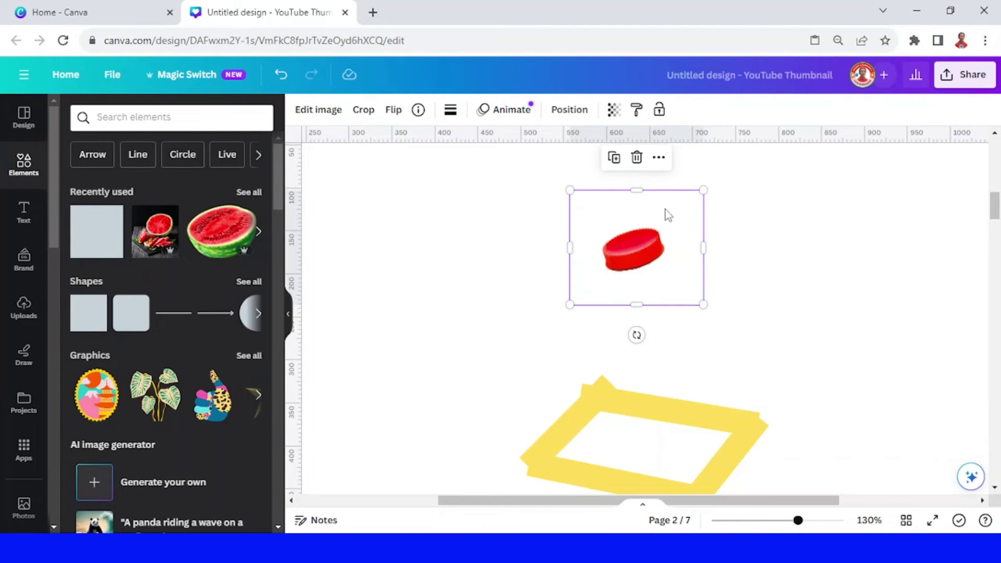
left_click(636, 157)
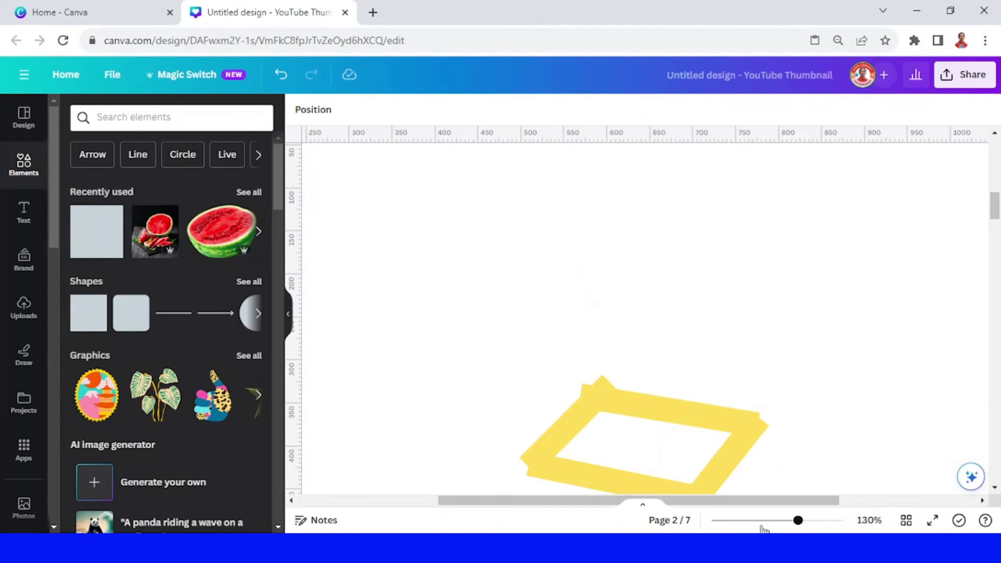
Step: Download only the current page, page 2, as a PNG
left_click(762, 525)
left_click(961, 75)
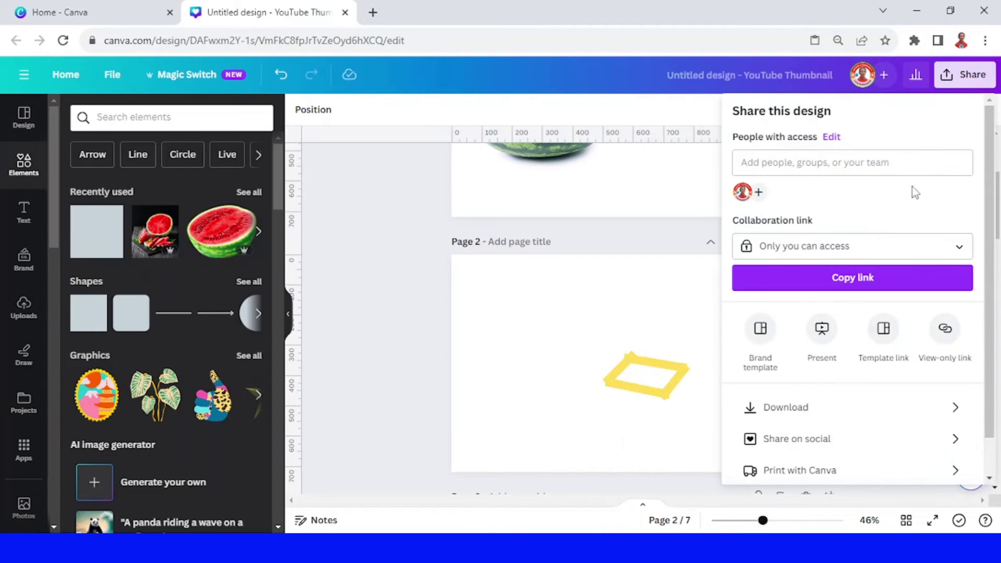
left_click(812, 402)
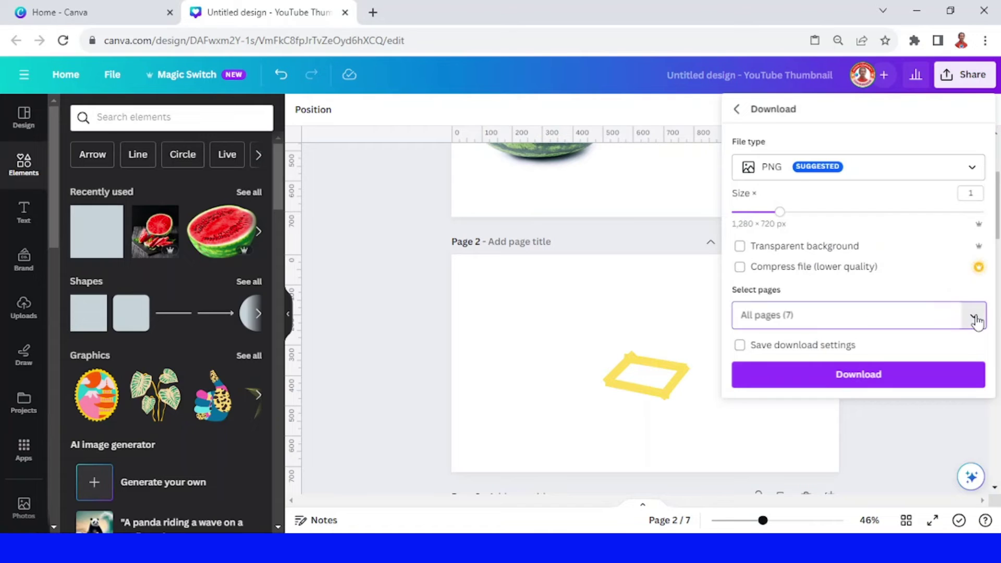
left_click(973, 315)
left_click(838, 107)
left_click(846, 138)
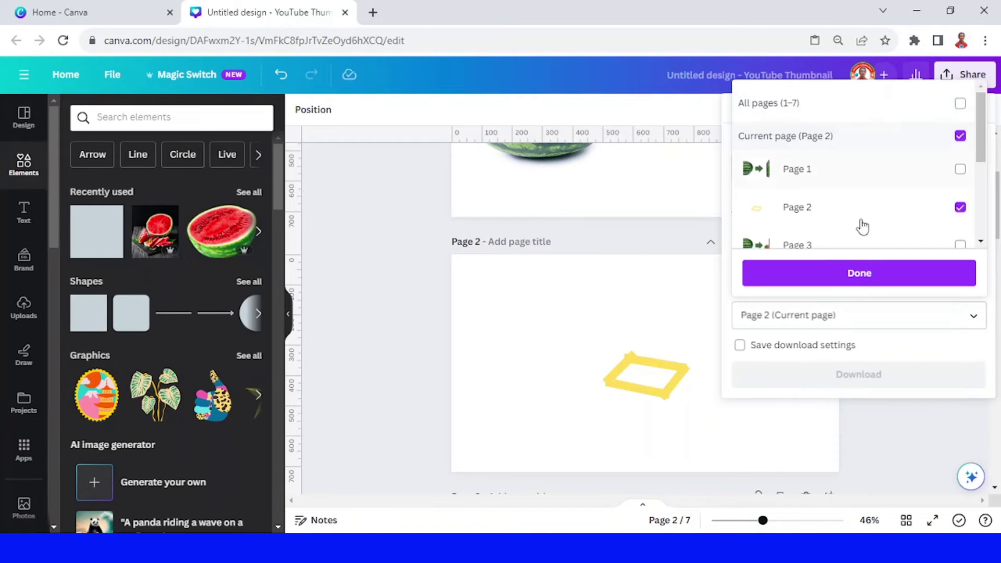
left_click(867, 276)
left_click(903, 384)
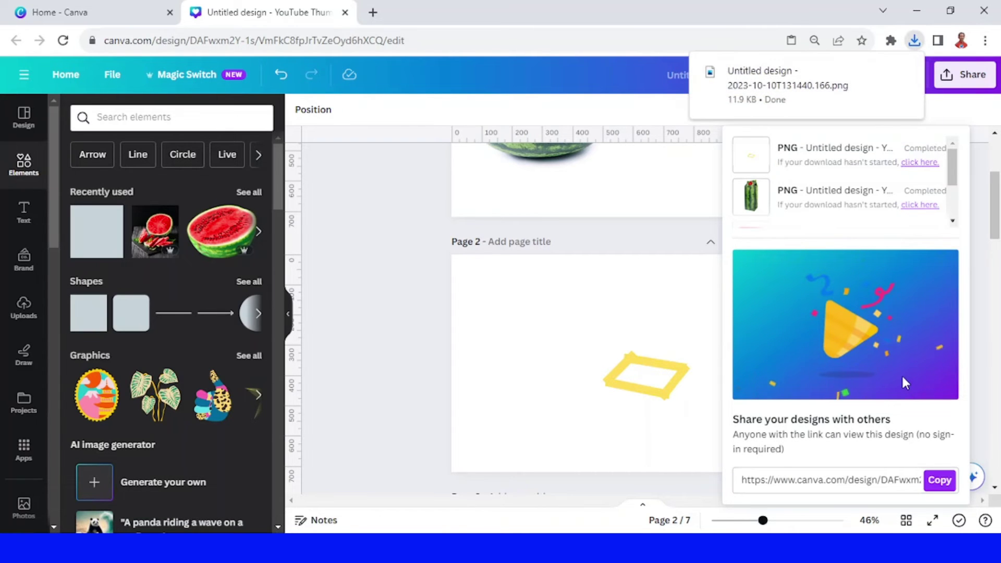
Step: Select all four yellow bars on page 2 and delete them
left_click(552, 338)
left_click_drag(542, 320, 735, 424)
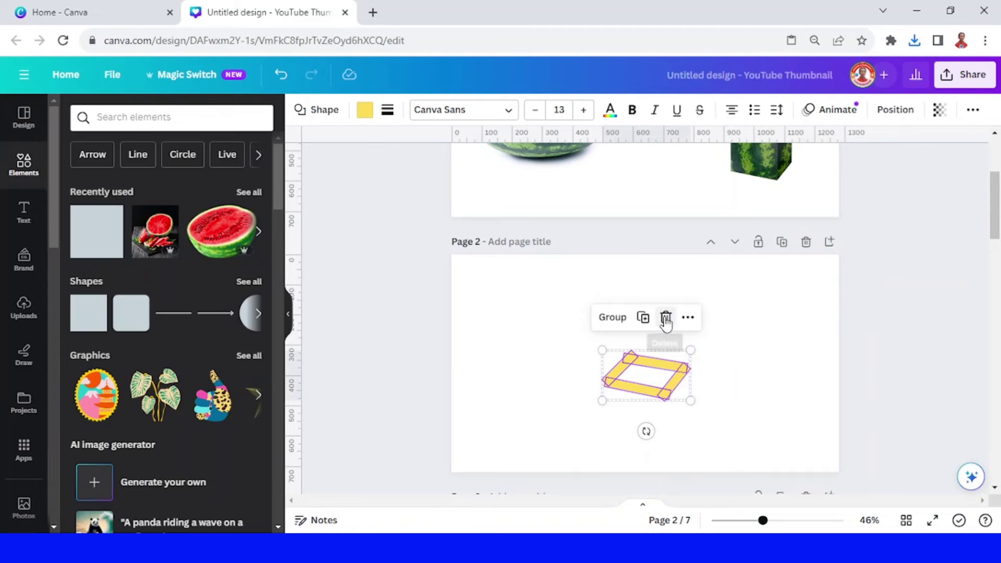
left_click(661, 320)
Step: Place the newly downloaded PNG of the frame on page 2 and enlarge it to the page's bottom-left corner
left_click(915, 41)
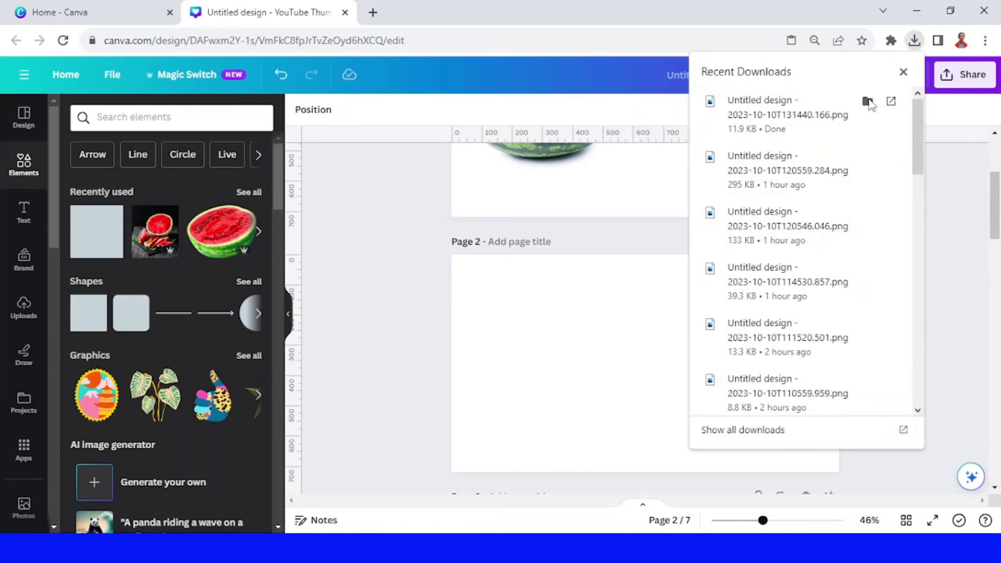
left_click_drag(727, 117, 606, 371)
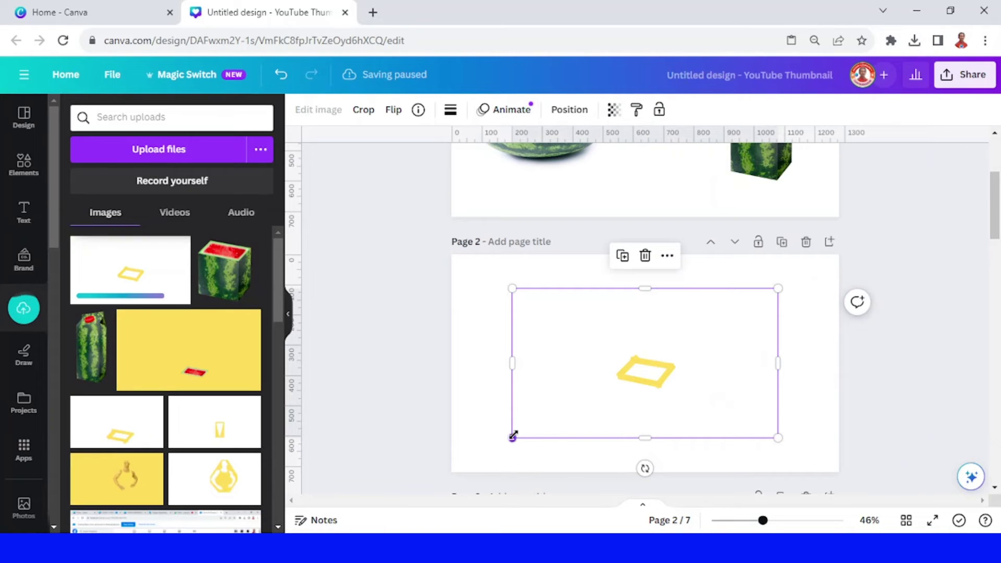
left_click_drag(512, 436, 451, 472)
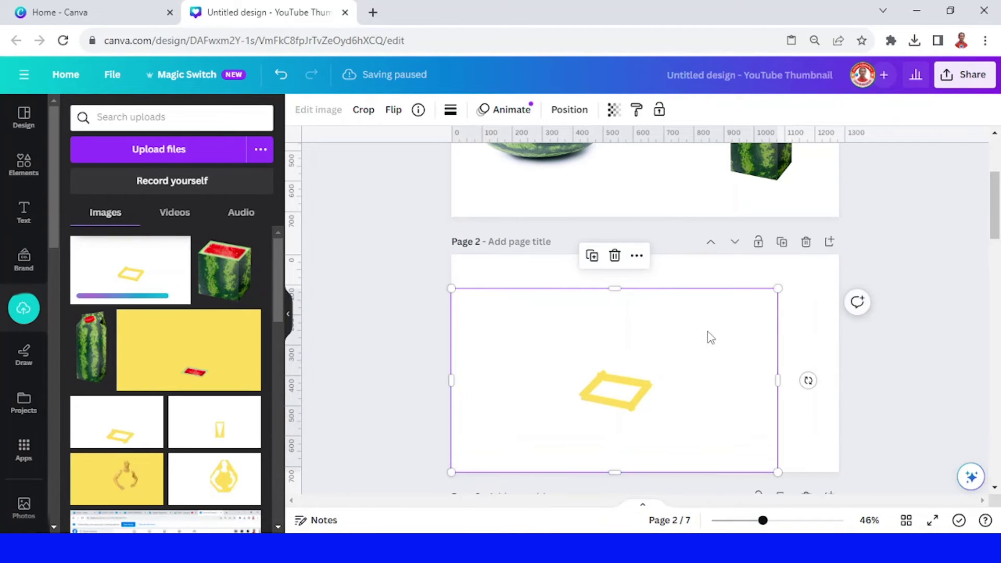
Step: Set the background color of page 2 to black
left_click(813, 262)
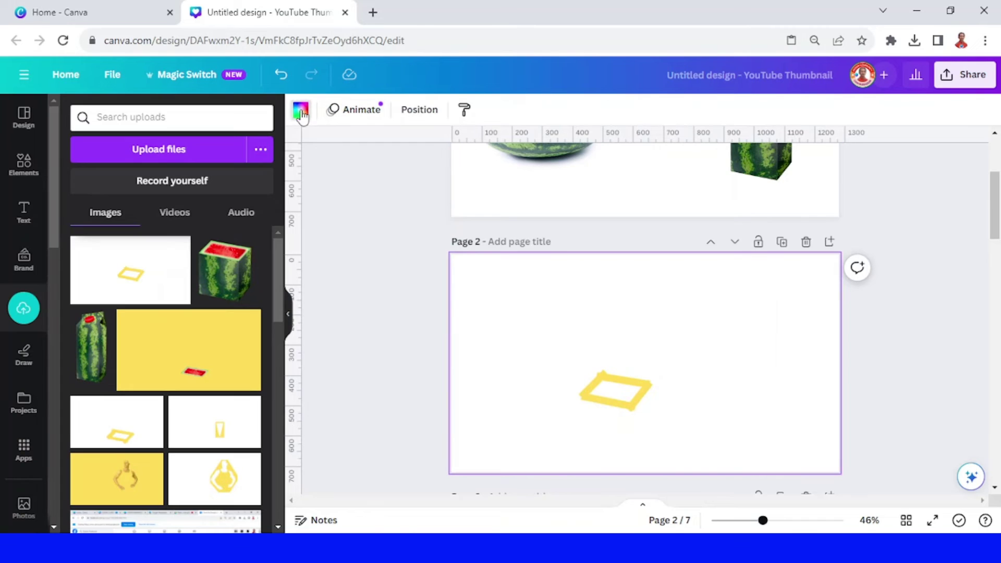
left_click(301, 110)
left_click(112, 190)
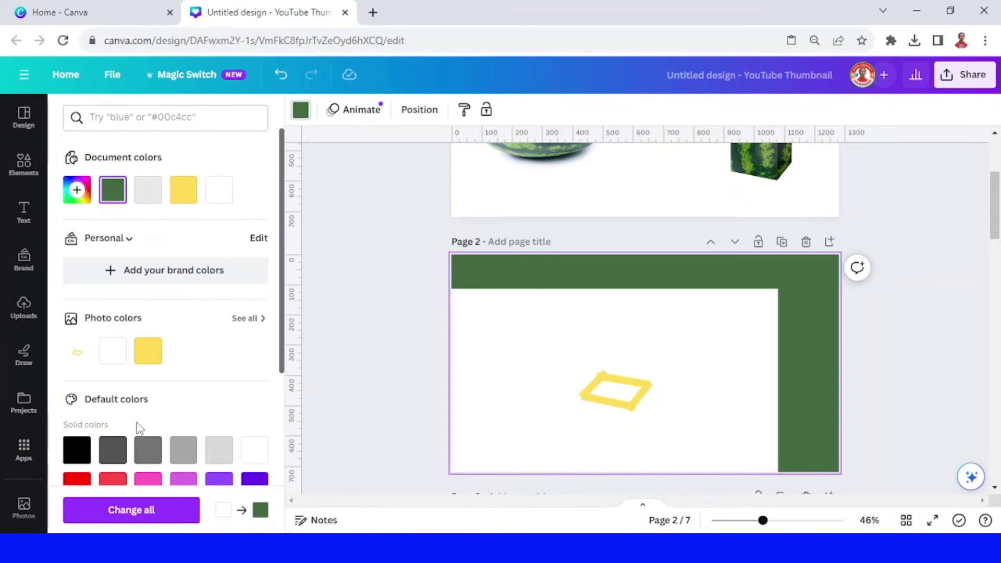
left_click(69, 457)
Step: Enlarge the frame image to cover the whole of page 2 and open its image editing options
left_click(761, 320)
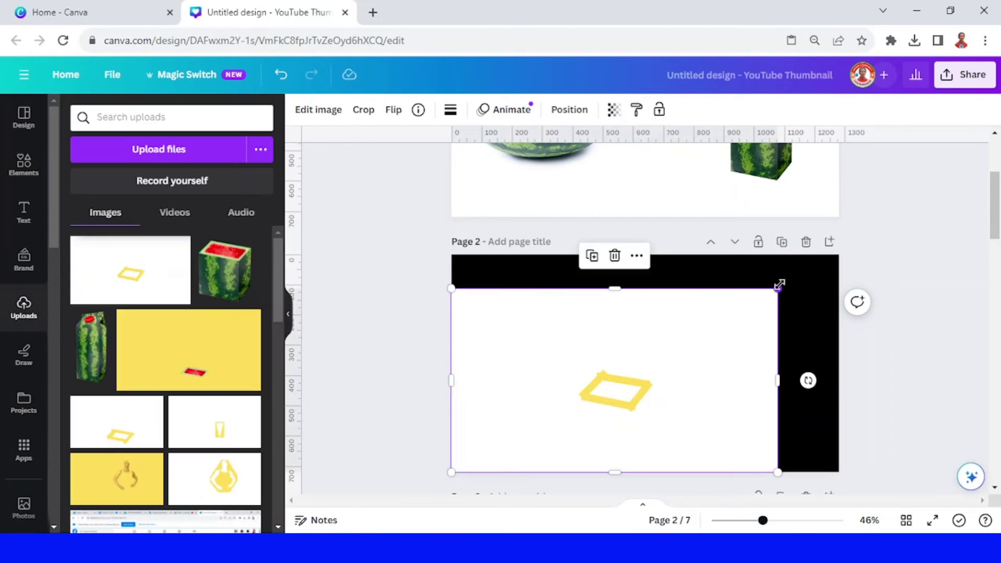
left_click_drag(779, 284, 838, 254)
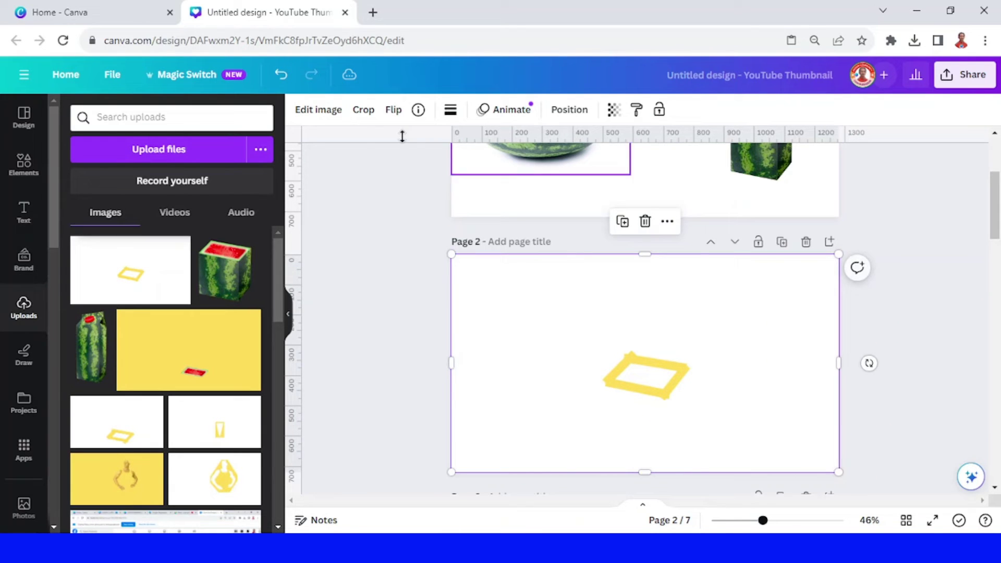
left_click(312, 113)
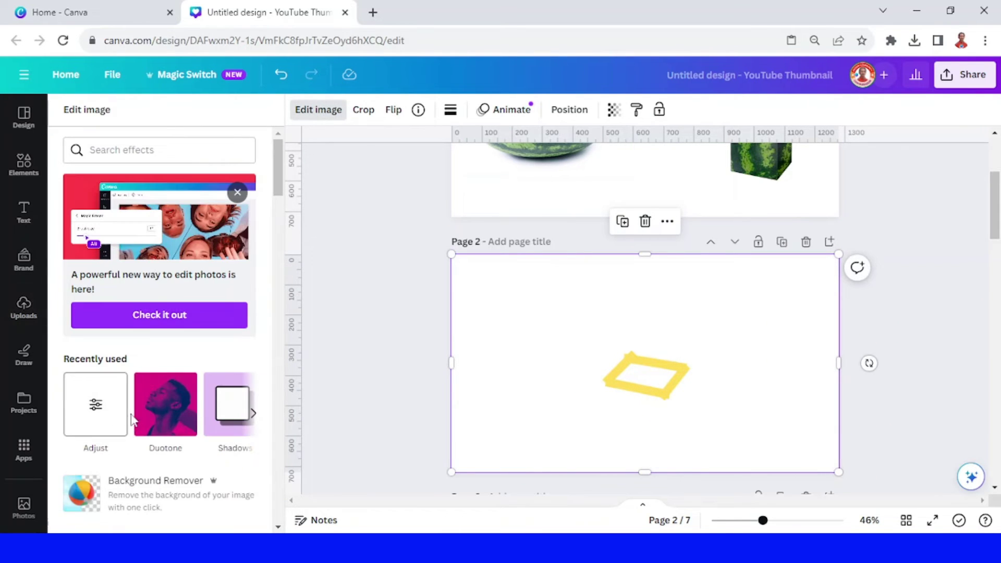
Step: Remove the background from the full-page yellow frame image on page 2 and apply the result
left_click(139, 508)
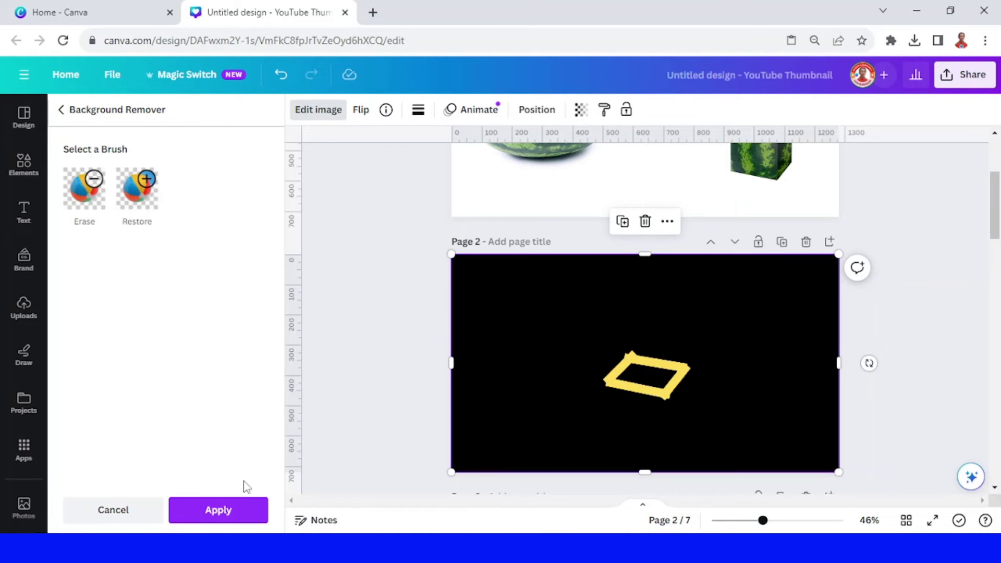
left_click(220, 514)
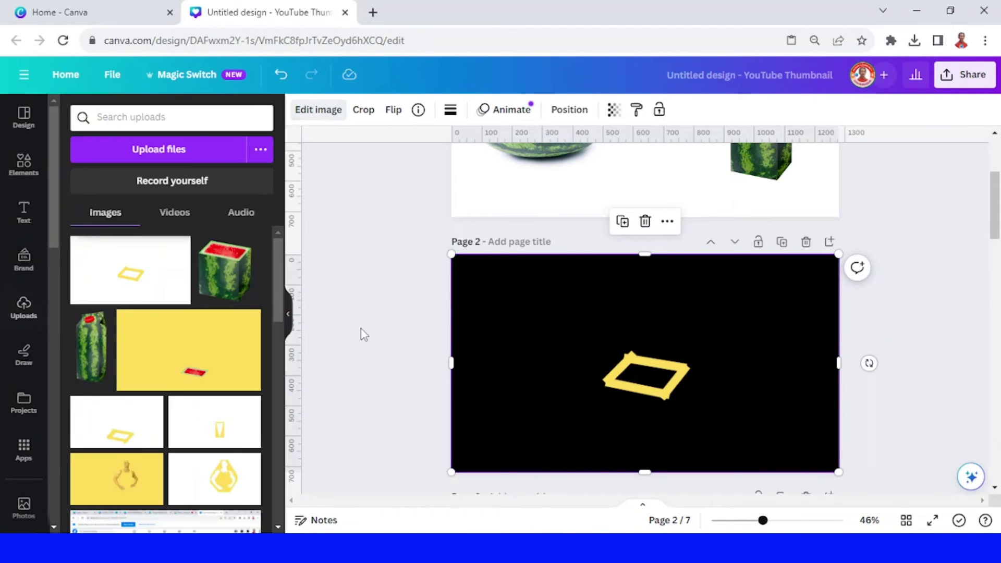
Step: Add the recently used photo of a cut watermelon to page 2 and crop it to the red flesh
left_click(24, 166)
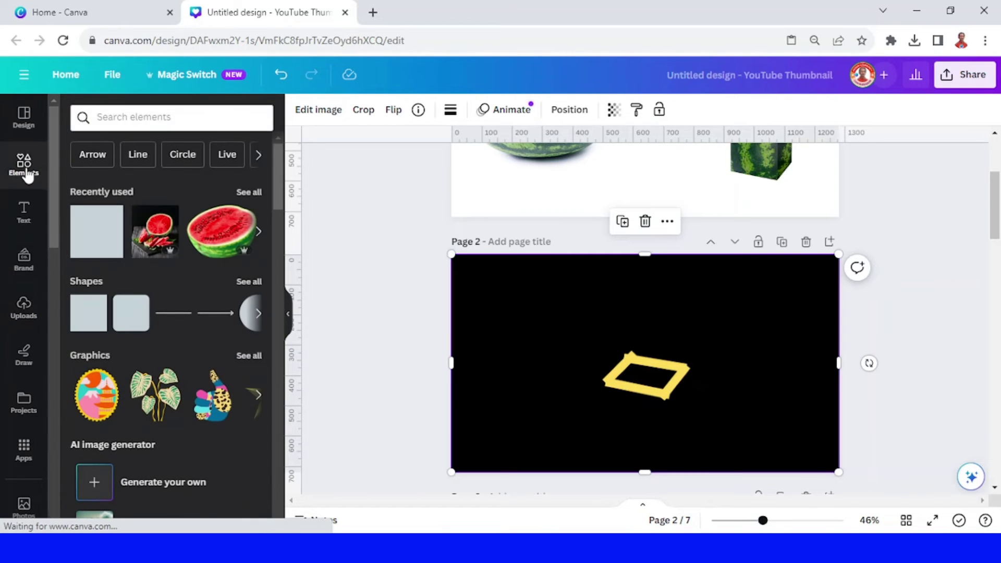
left_click(159, 239)
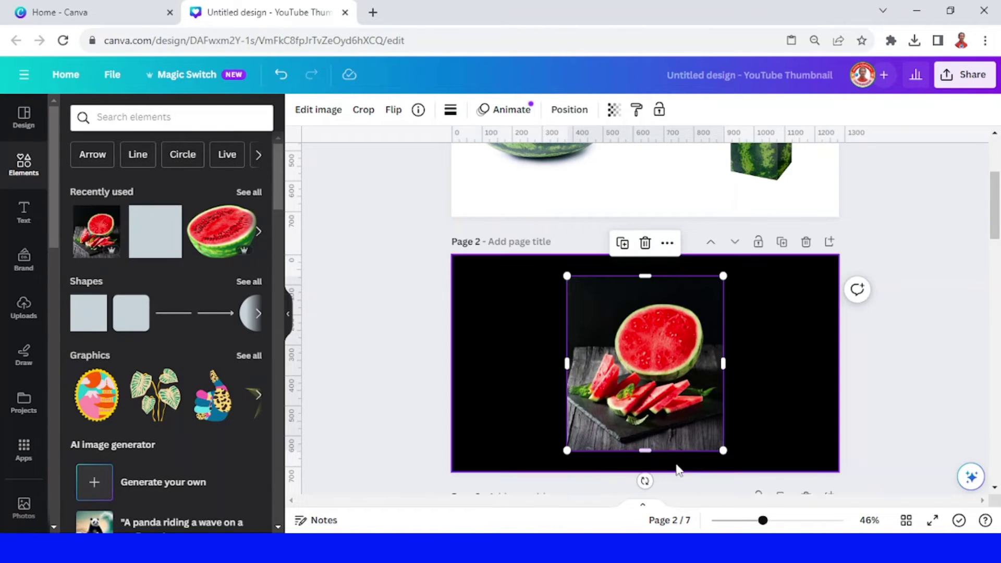
left_click_drag(645, 450, 644, 368)
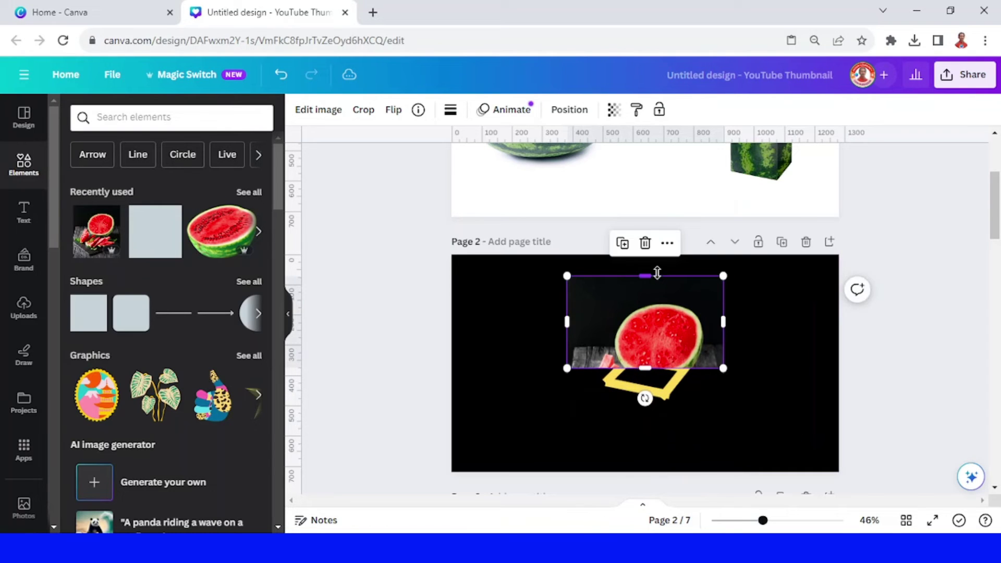
left_click_drag(656, 273, 672, 313)
left_click_drag(567, 344, 623, 350)
left_click_drag(722, 346, 664, 364)
Step: Rotate the watermelon crop to match the yellow frame's slant, send it behind the frame and shrink it slightly
left_click(785, 520)
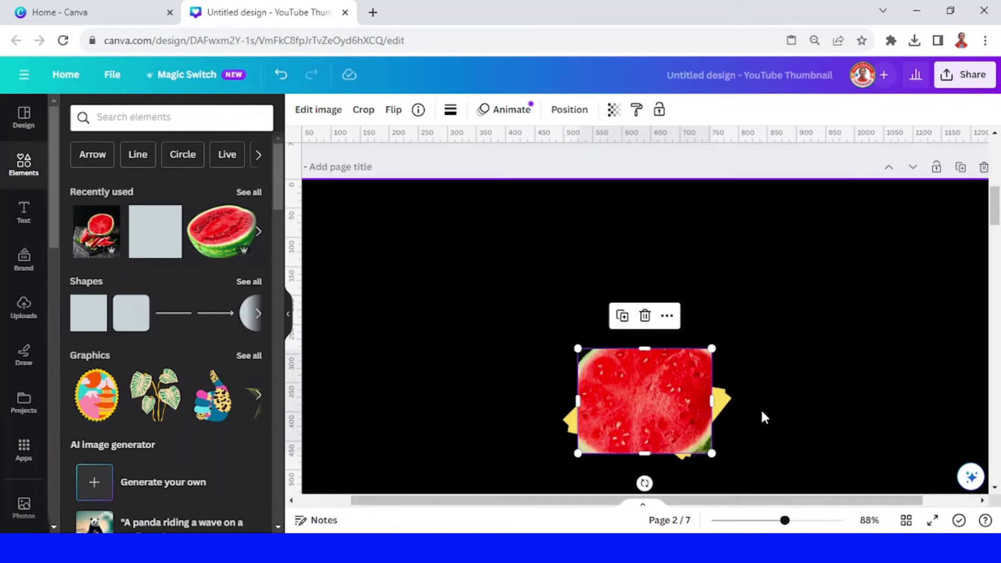
left_click_drag(645, 409, 607, 401)
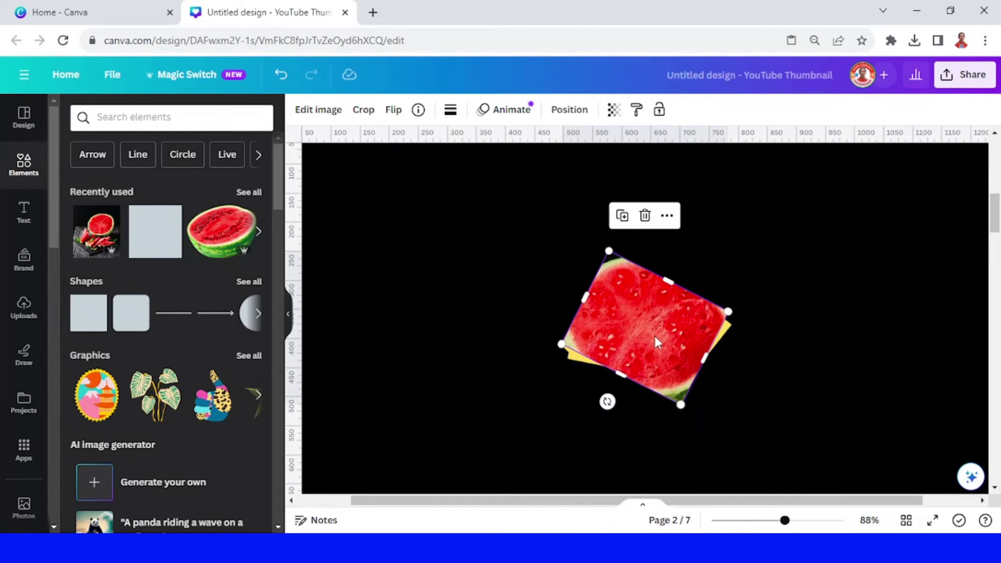
right_click(655, 337)
mouse_move(672, 306)
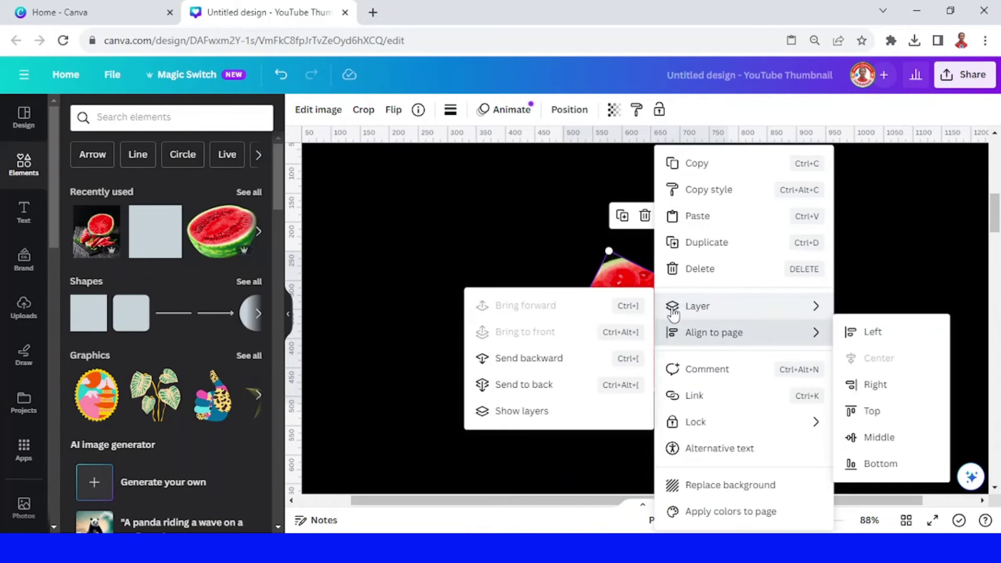
left_click(566, 368)
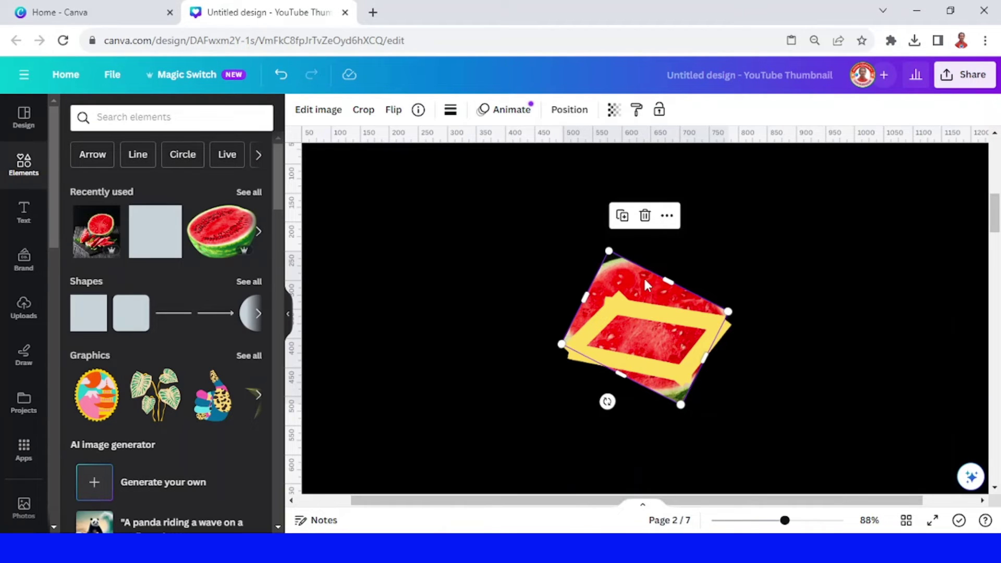
left_click_drag(608, 251, 619, 273)
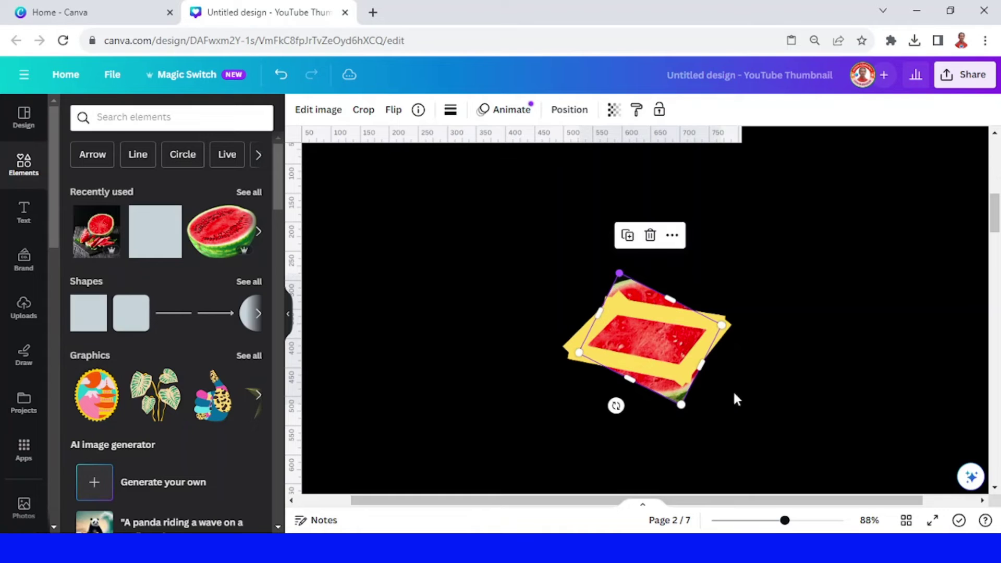
Step: Add a Glow shadow to the yellow frame image and open the glow's settings
left_click_drag(780, 521, 799, 520)
left_click(317, 109)
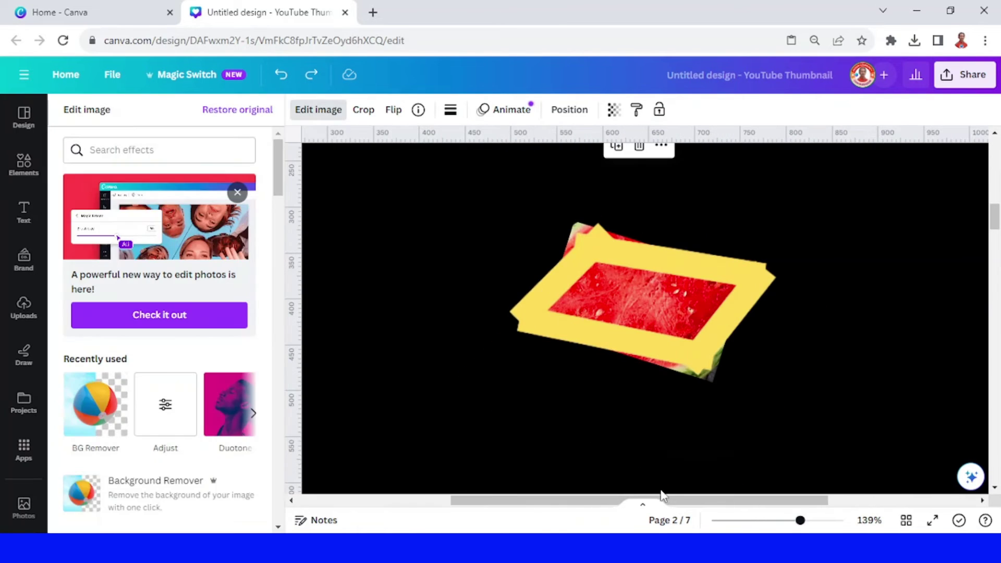
scroll(175, 409, "down", 10)
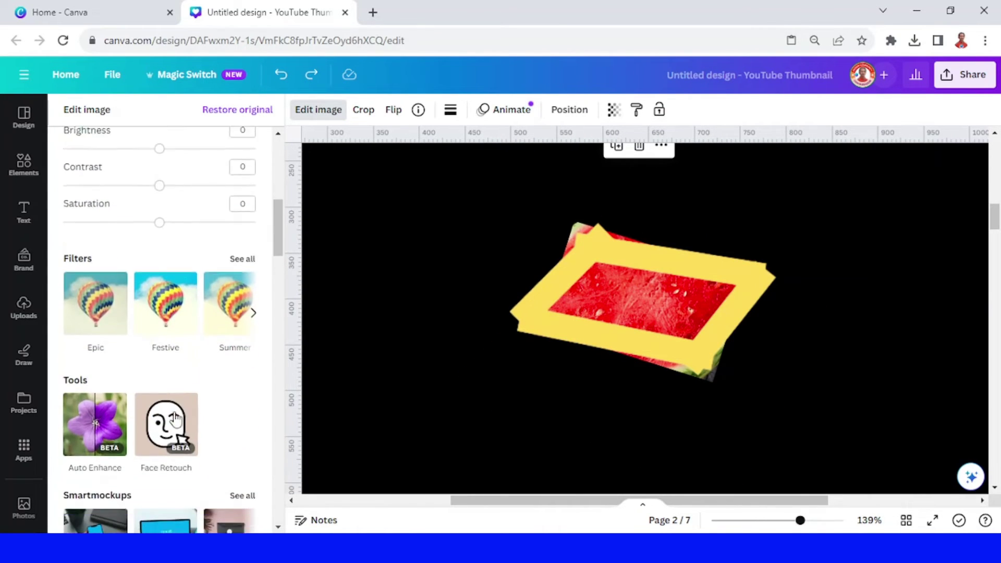
scroll(173, 412, "down", 2)
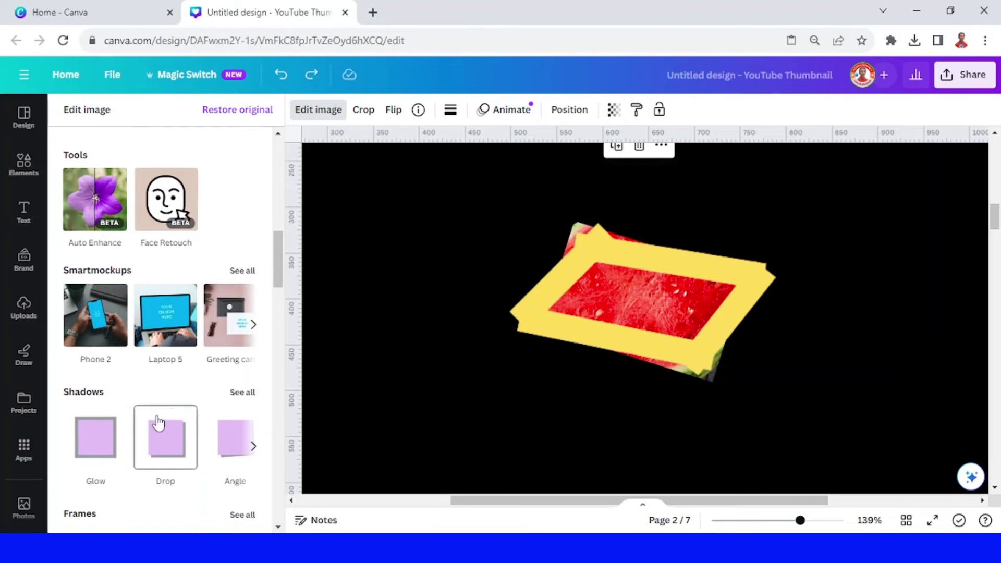
left_click(106, 436)
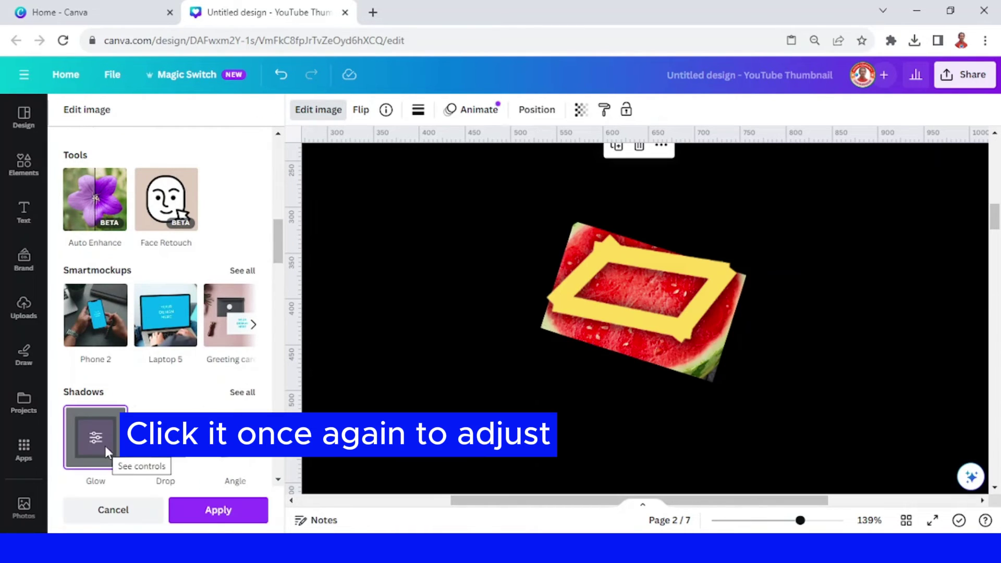
left_click(92, 436)
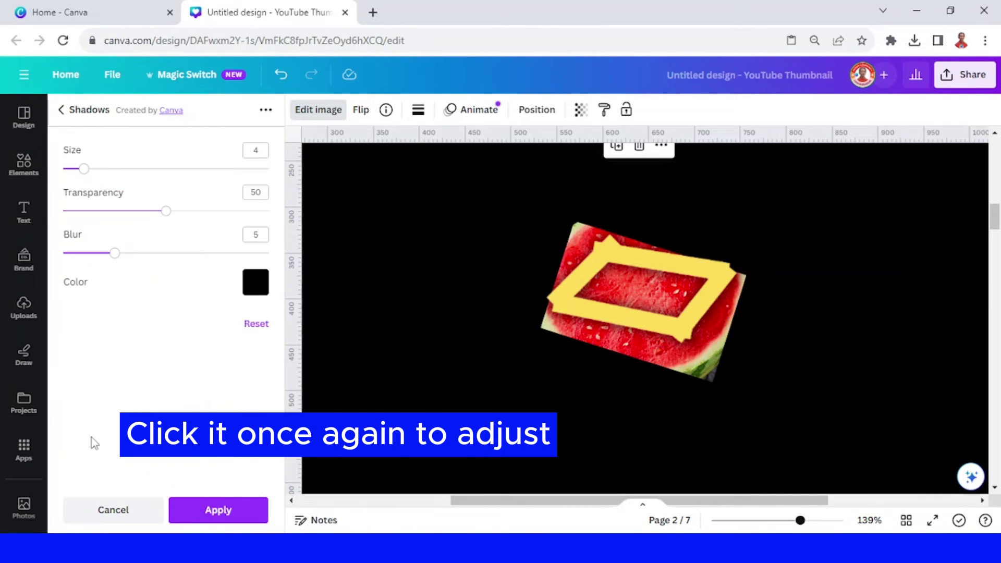
Step: Set the frame's glow color to a custom medium green, #48AD4C
left_click(256, 288)
scroll(279, 350, "down", 2)
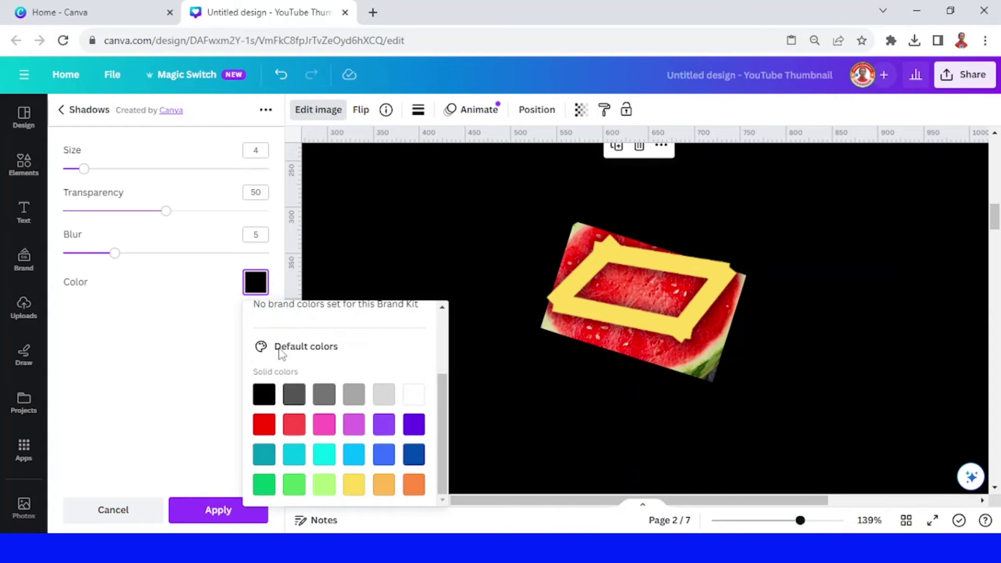
scroll(280, 354, "up", 2)
left_click(264, 359)
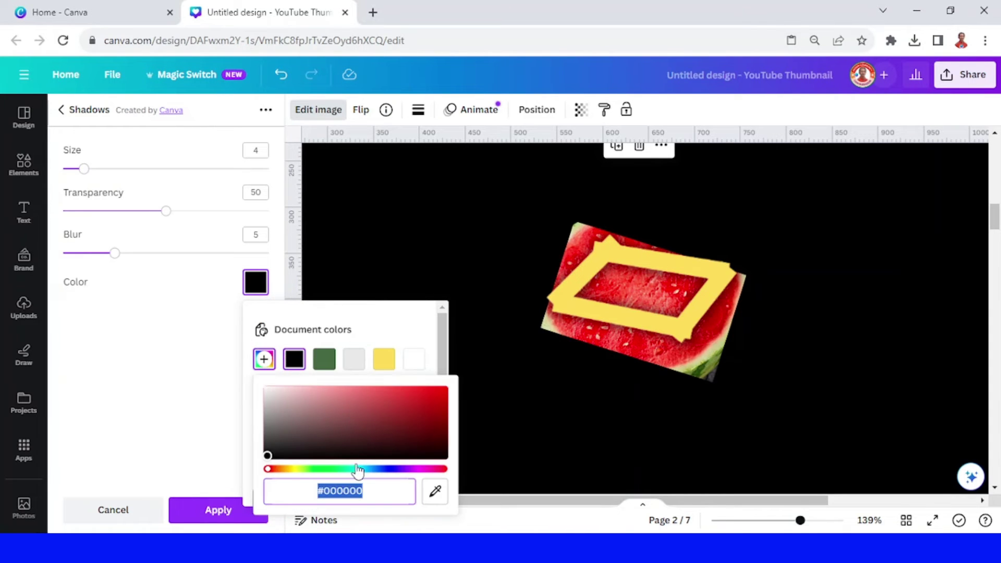
left_click(327, 469)
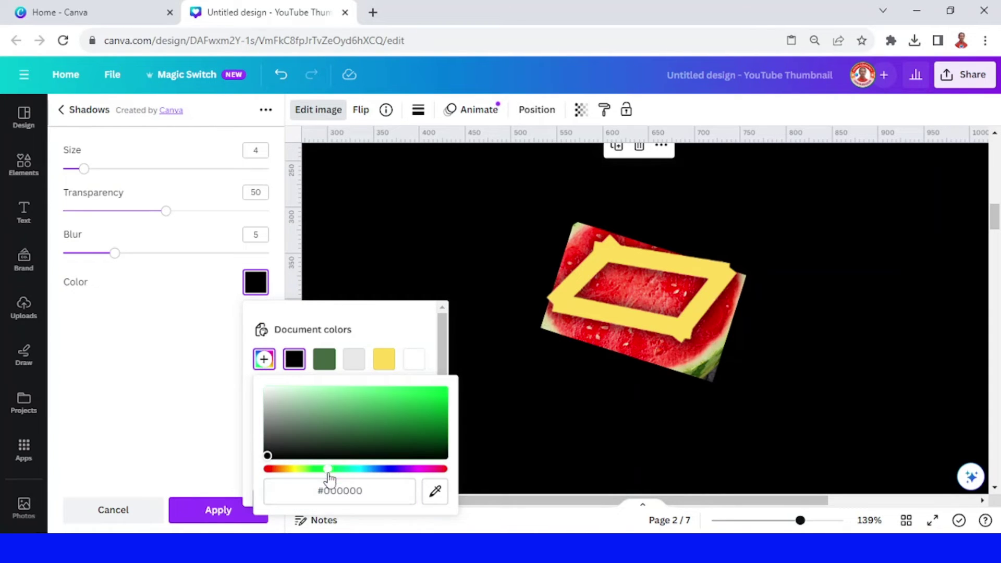
left_click(371, 400)
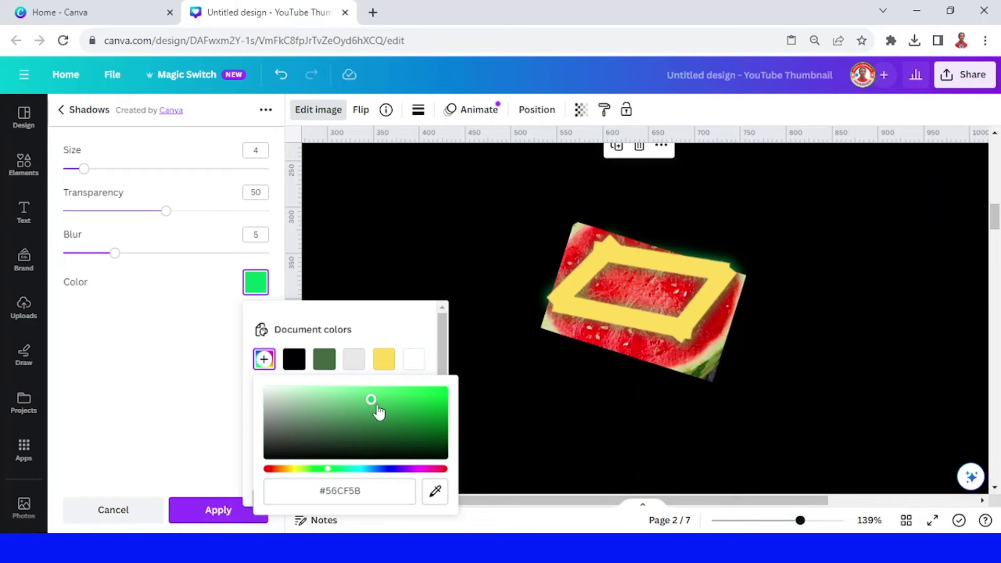
left_click(375, 404)
left_click_drag(376, 406, 371, 409)
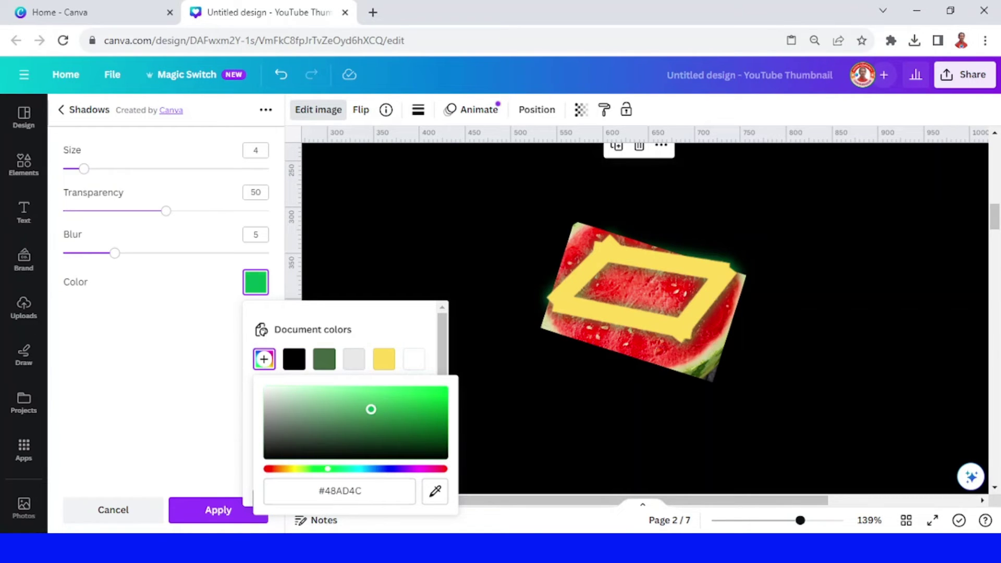
left_click(141, 299)
Step: Set the green glow's blur to 2, size to 1 and transparency to 90, and apply it
left_click(88, 253)
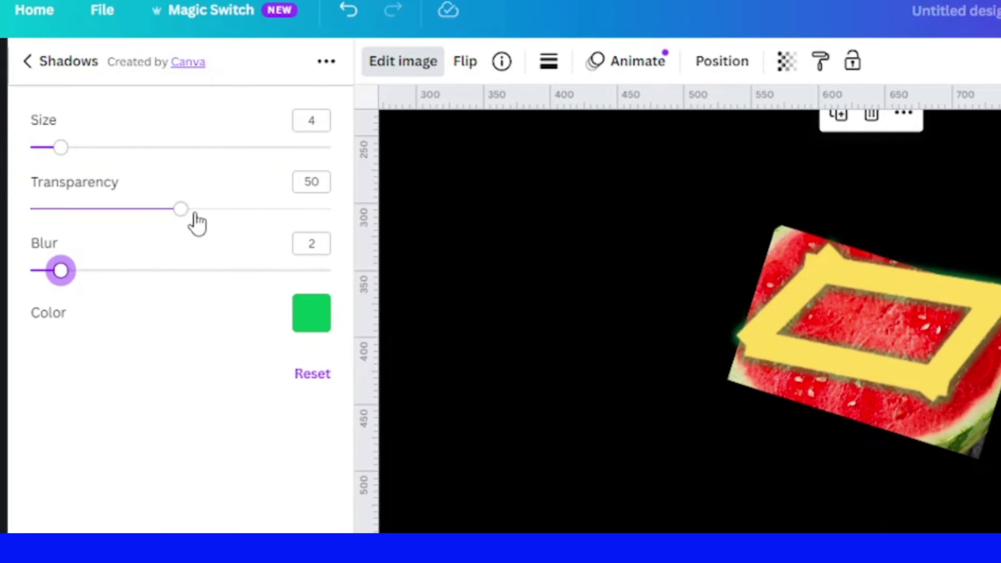
left_click_drag(176, 212, 181, 210)
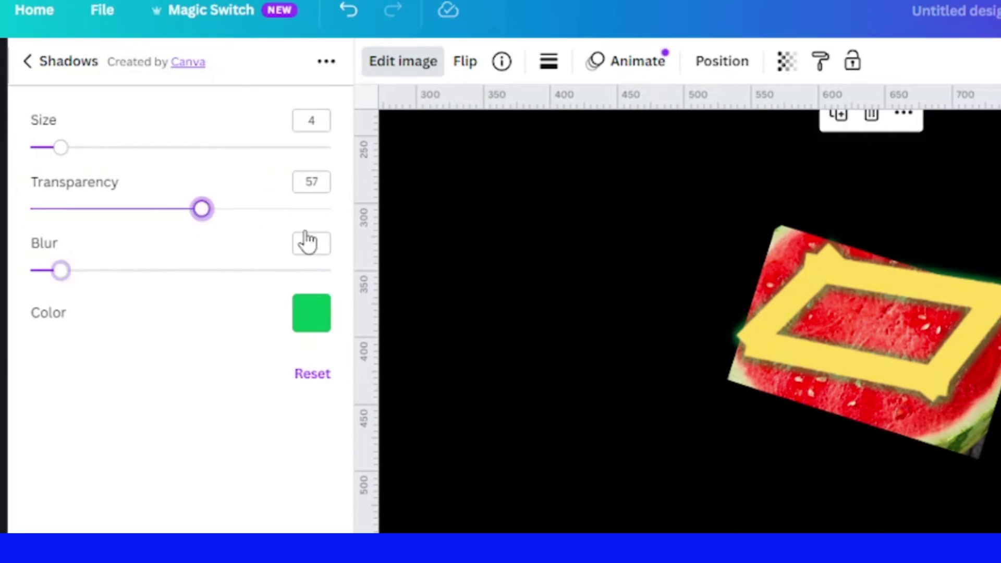
mouse_move(308, 241)
left_mouse_down()
mouse_move(380, 252)
mouse_move(295, 233)
left_mouse_up()
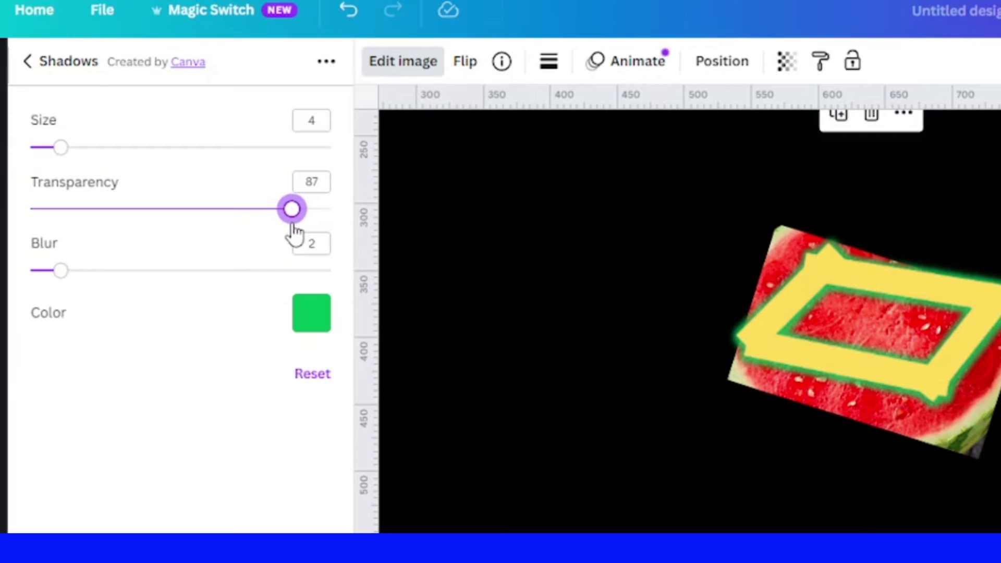
left_click_drag(60, 147, 46, 147)
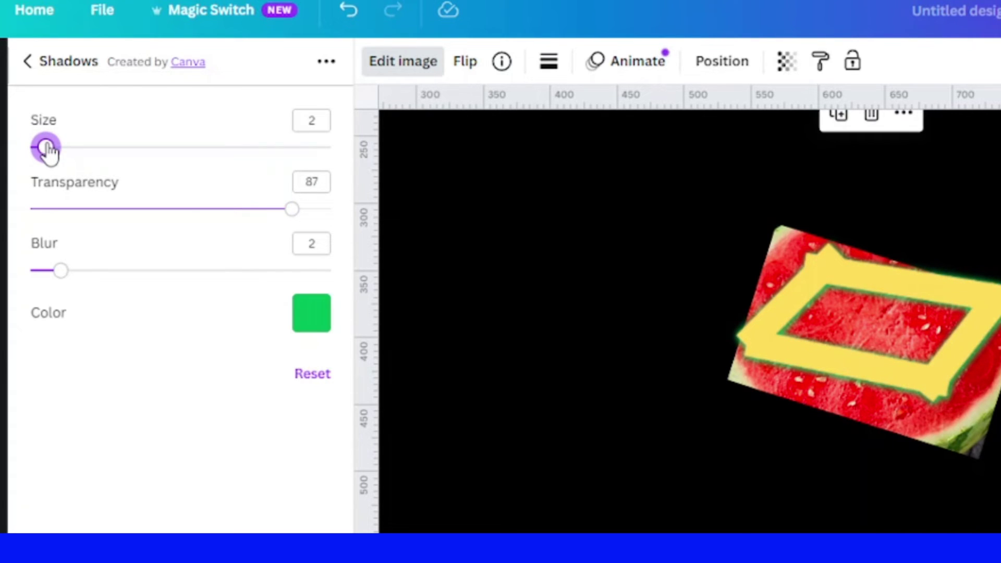
left_click_drag(45, 148, 38, 148)
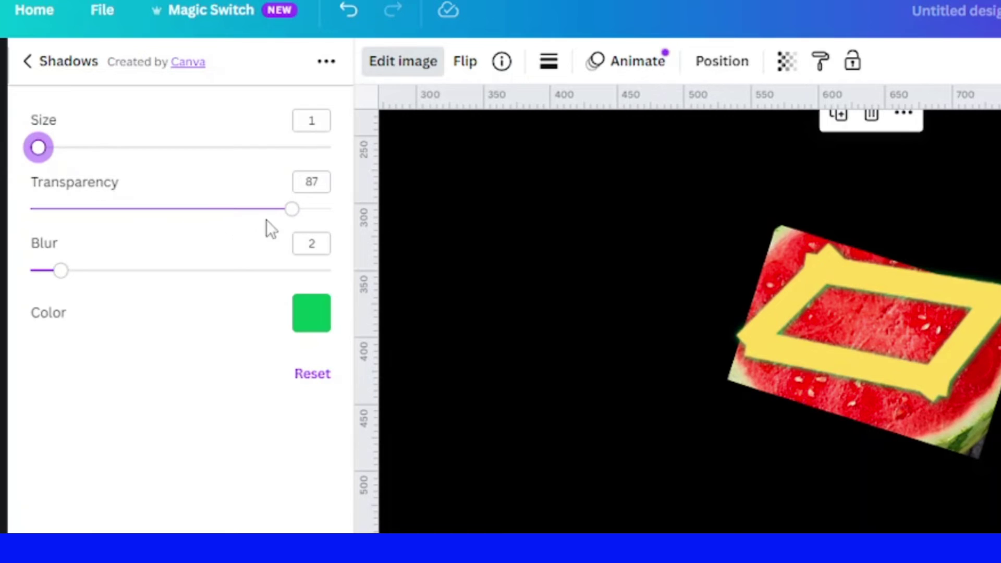
left_click_drag(293, 209, 301, 209)
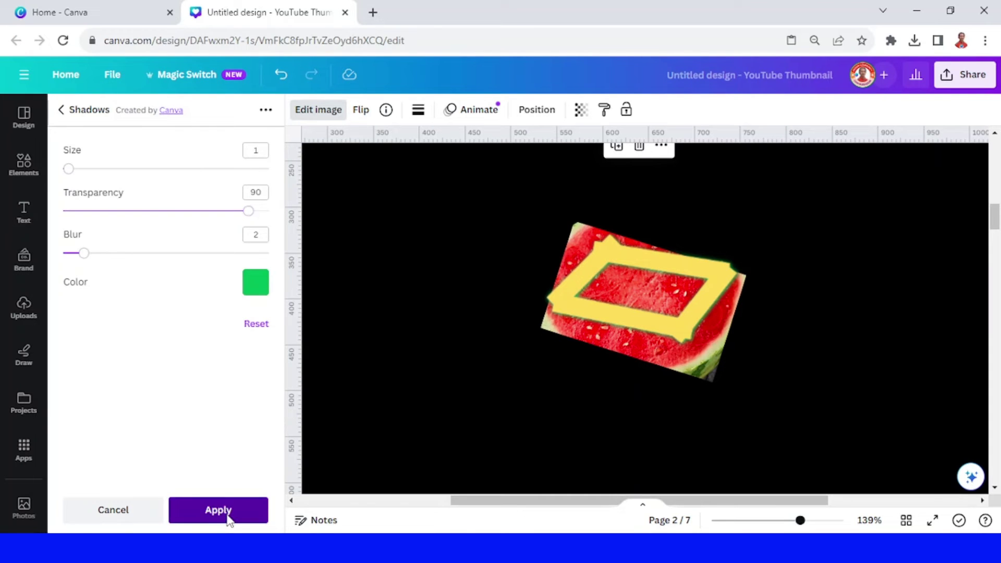
left_click(219, 509)
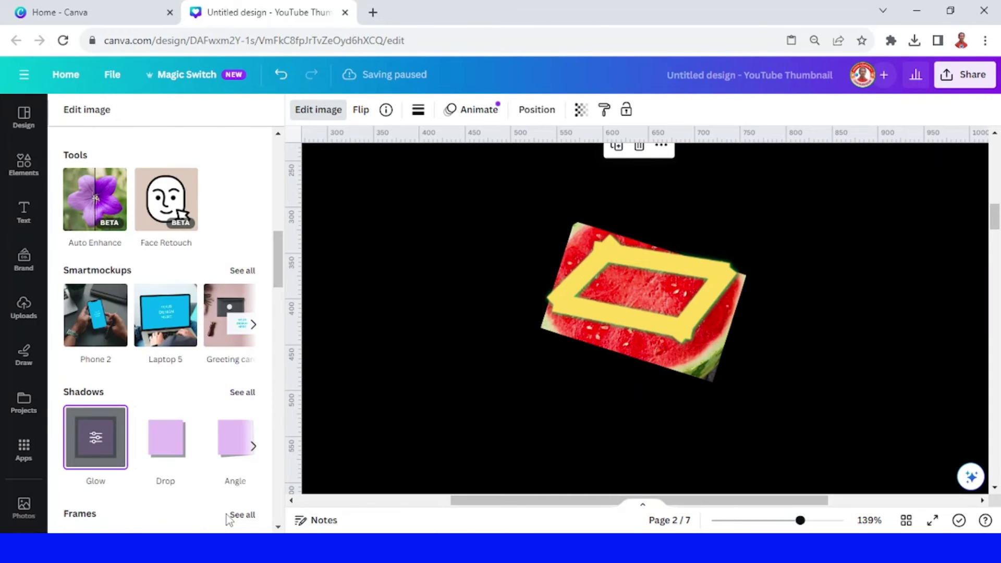
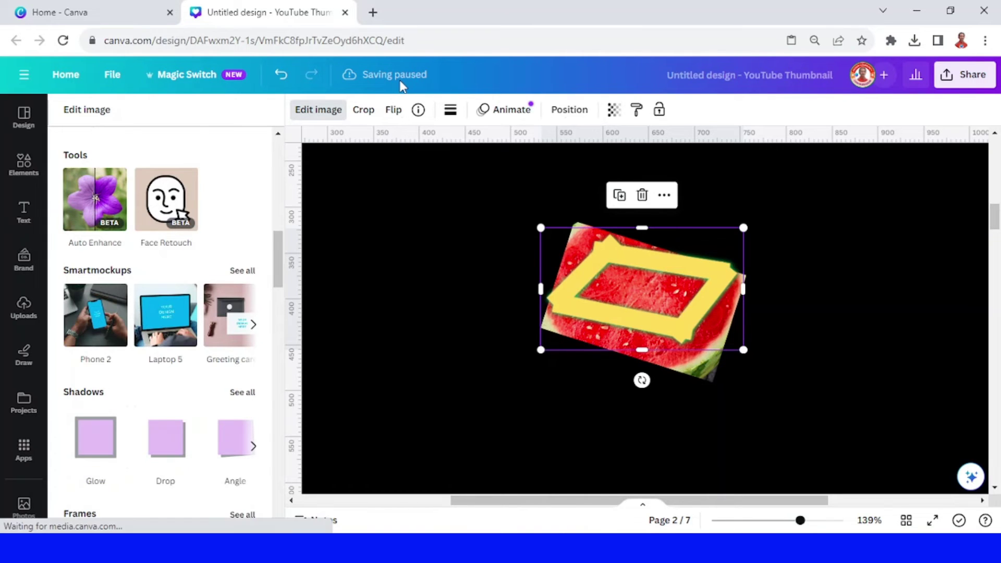
Step: Add a second Glow shadow to the frame image and give it a custom very pale green color
left_click(103, 450)
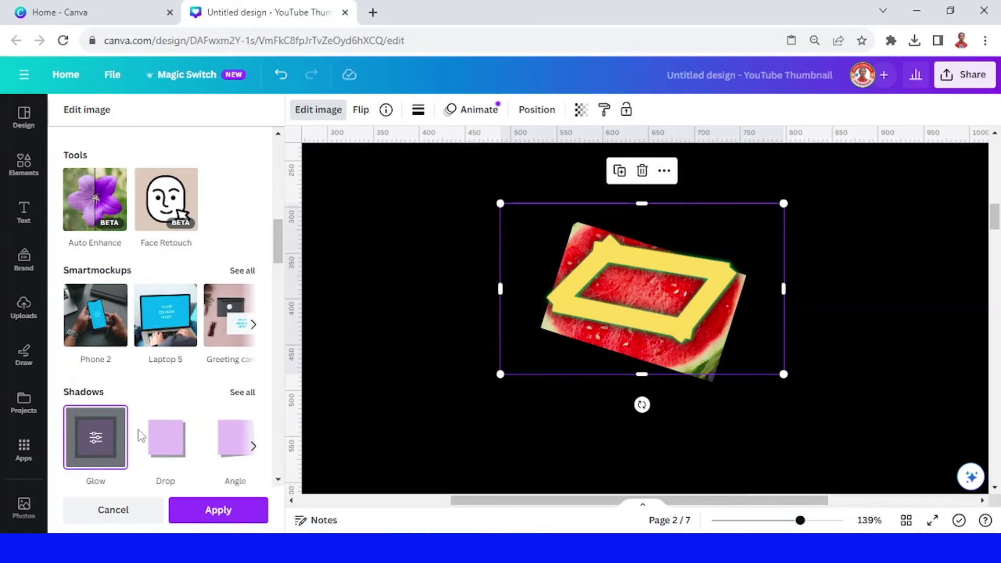
left_click(99, 437)
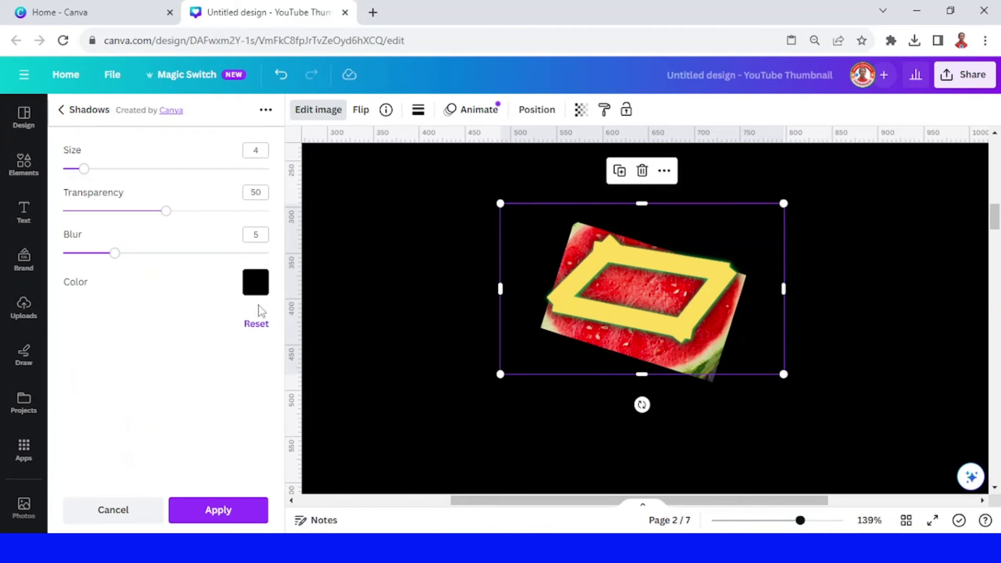
left_click(249, 288)
left_click(414, 359)
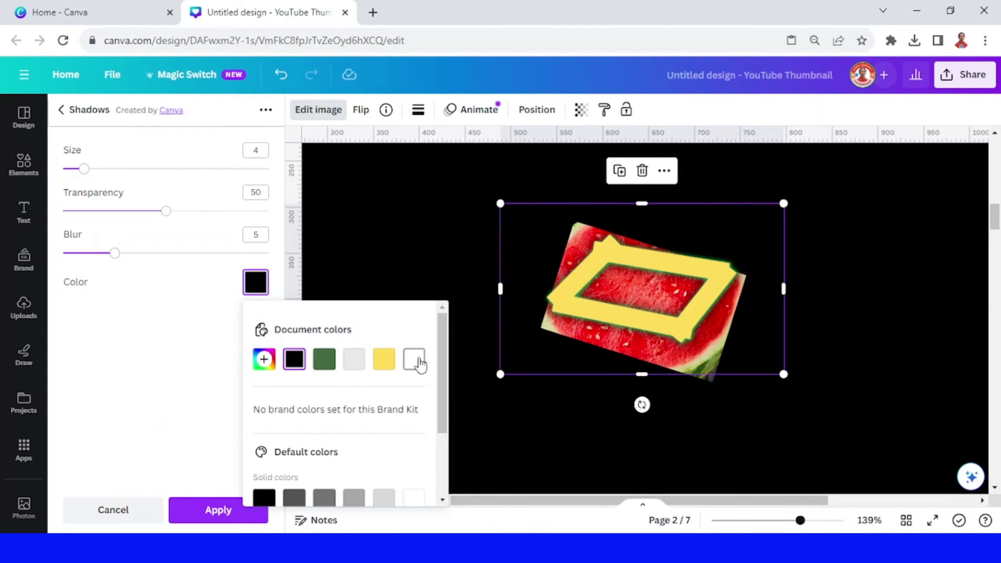
left_click(262, 360)
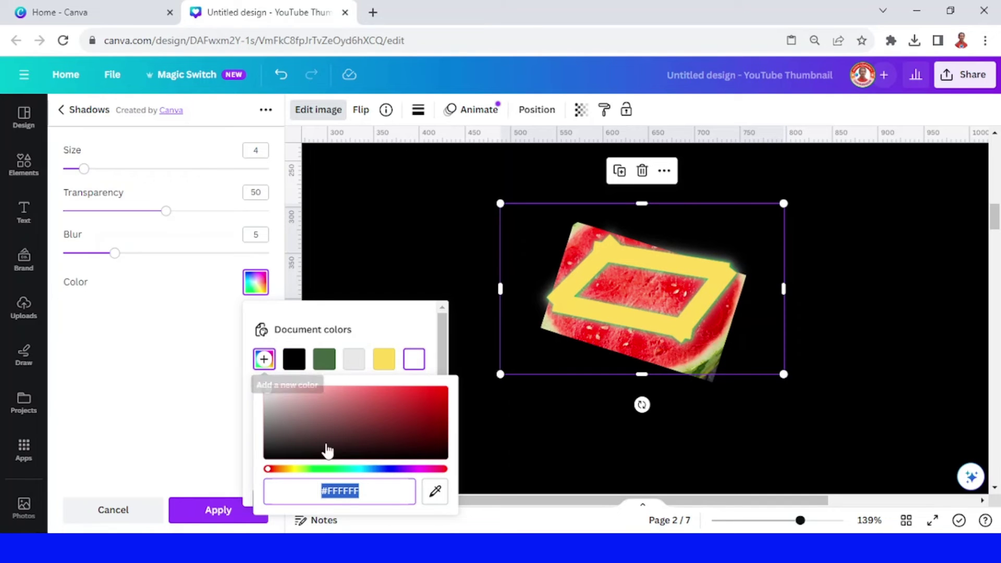
left_click(317, 468)
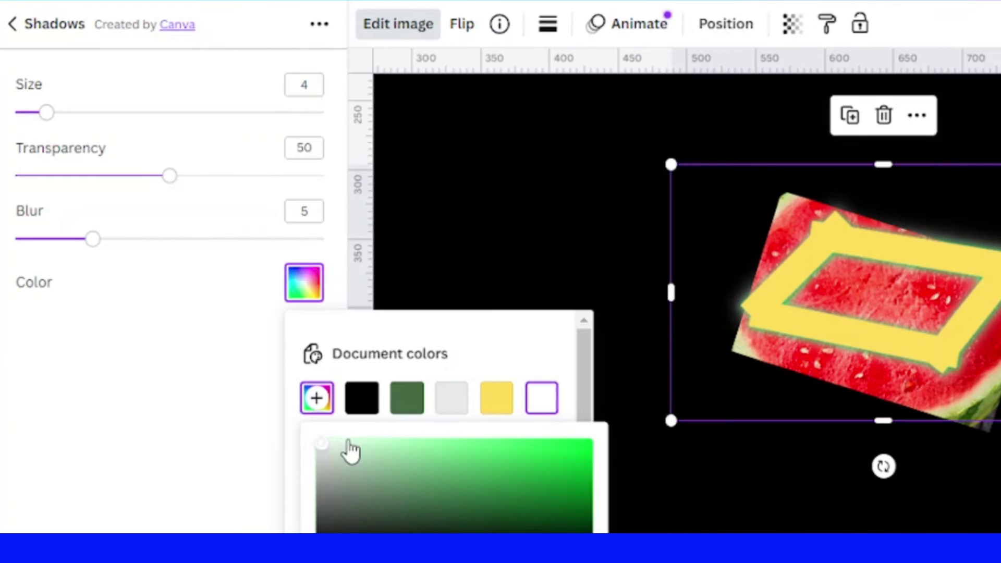
left_click(284, 387)
left_click(230, 375)
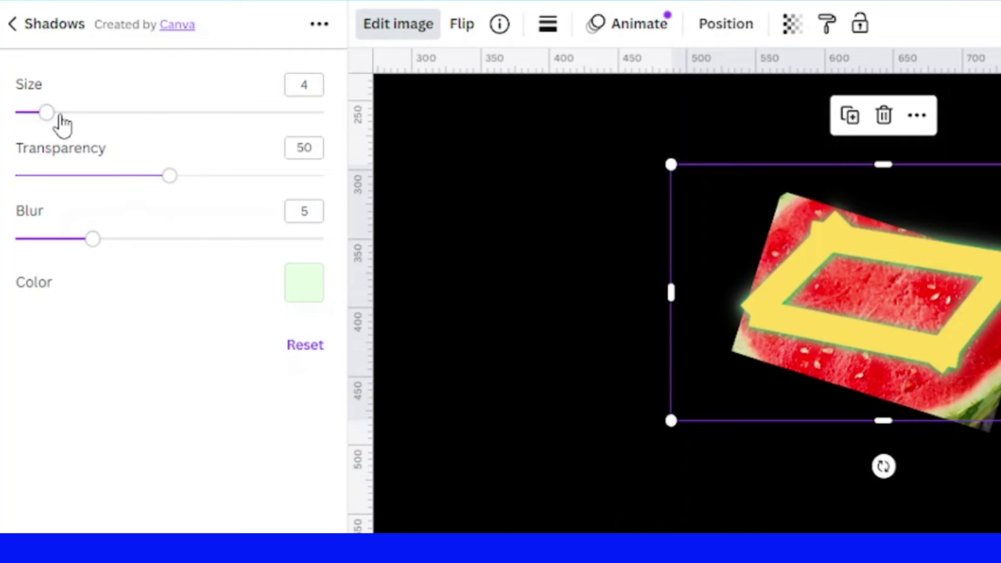
Step: Set the pale green glow's size to 7, transparency to 100 and blur to 2, and apply it
left_click_drag(46, 112, 69, 112)
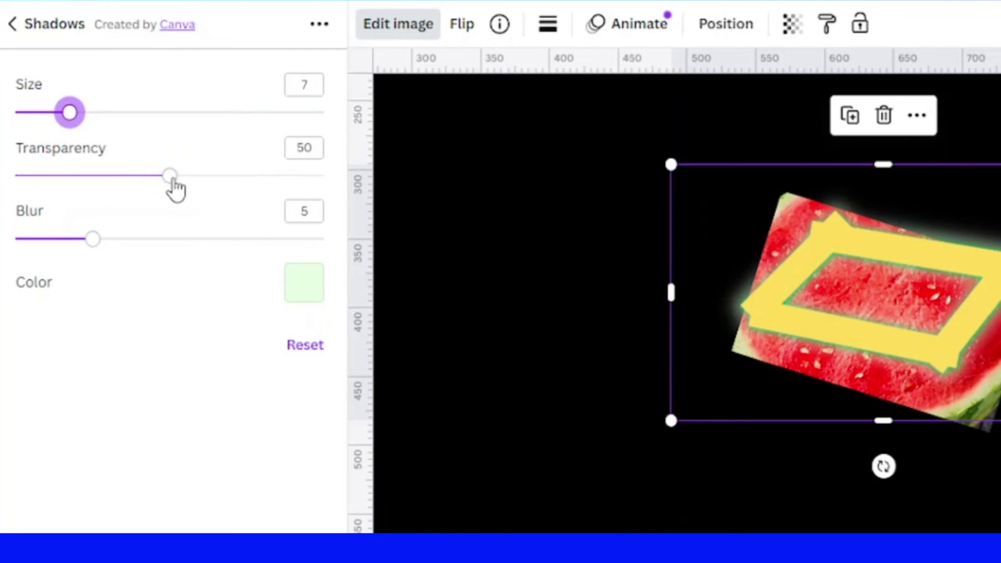
left_click_drag(170, 175, 368, 214)
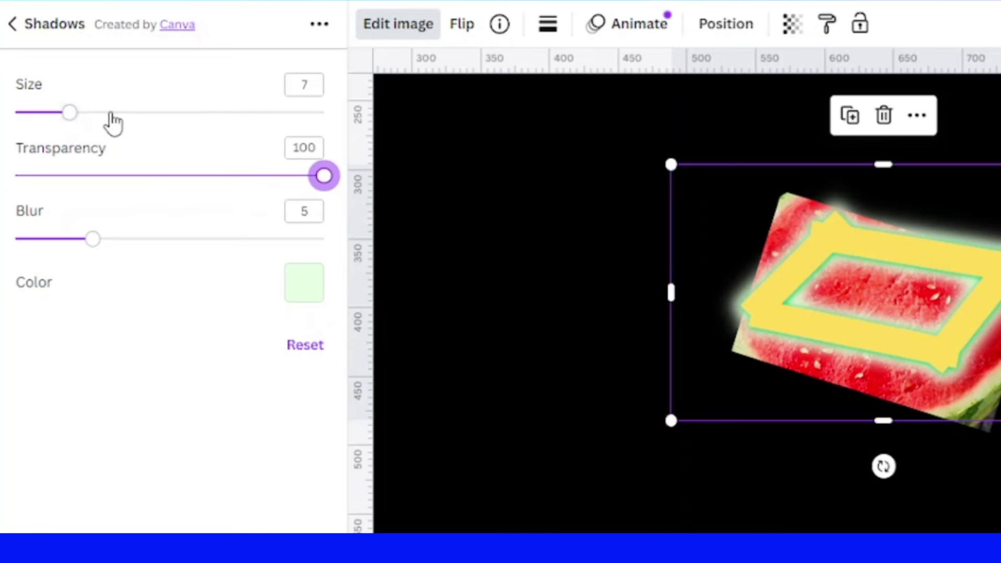
left_click(34, 240)
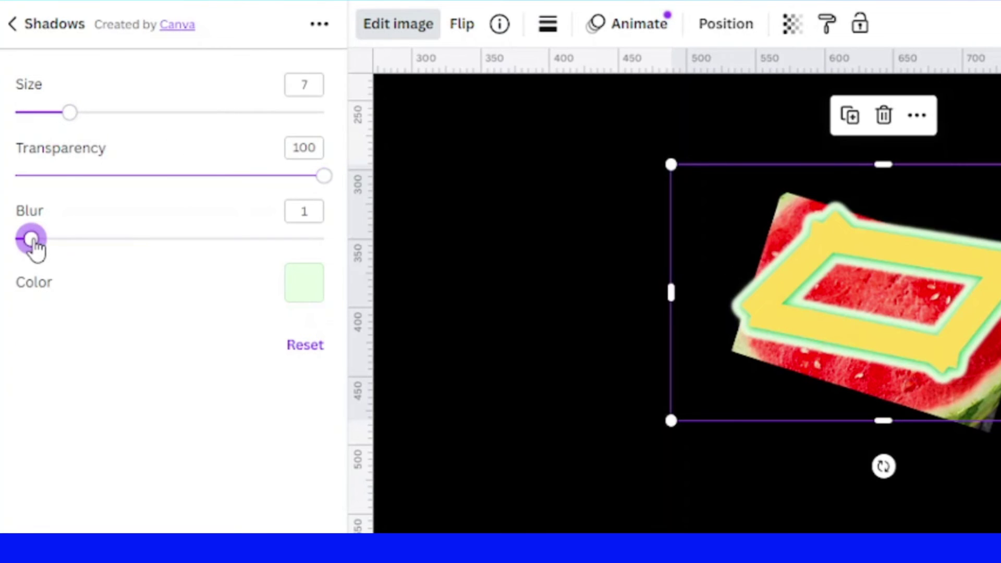
left_click_drag(36, 246, 47, 246)
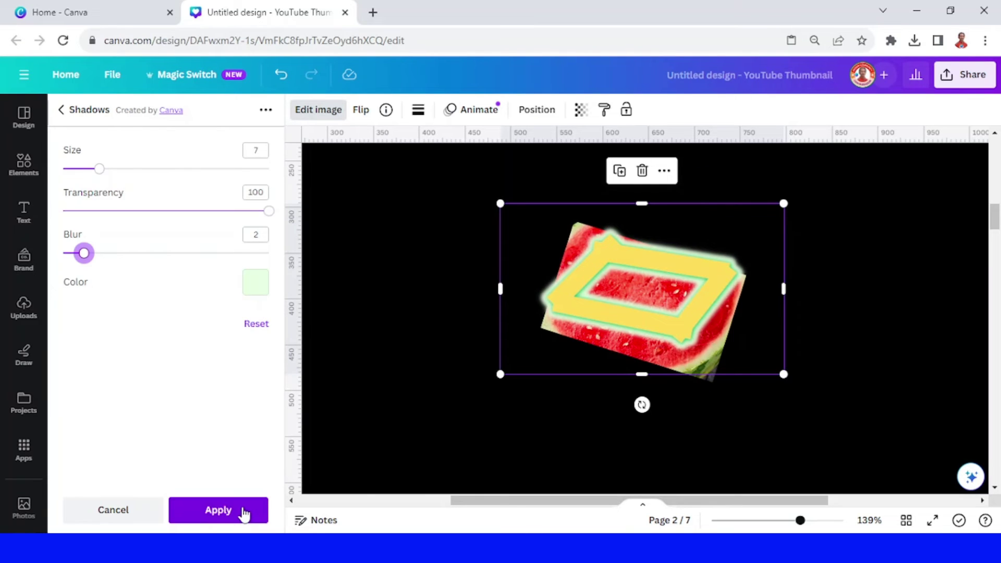
left_click(243, 510)
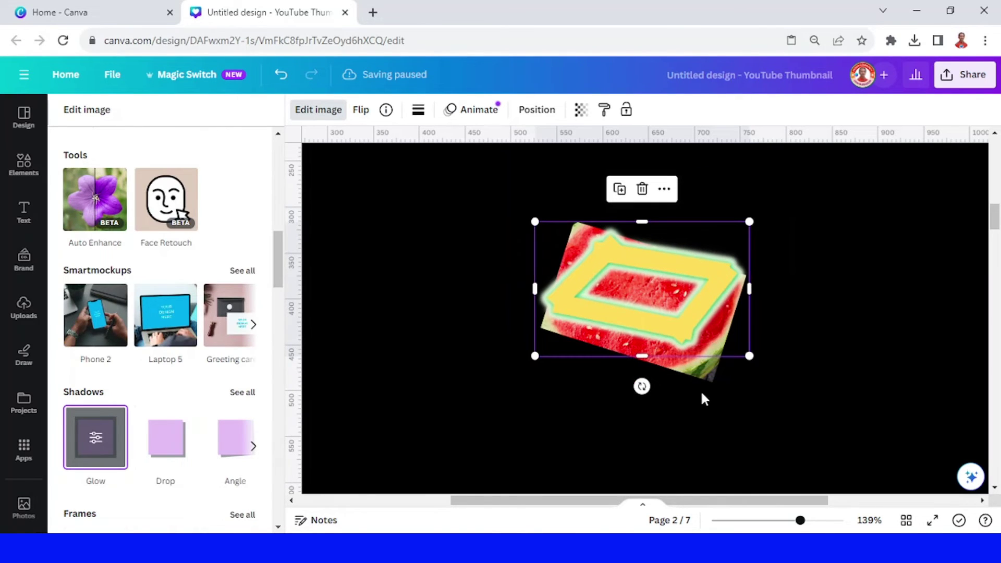
Step: Shrink the watermelon photo from opposite corners and nudge it so its red flesh fills the frame's opening without sticking out around the frame
left_click(702, 371)
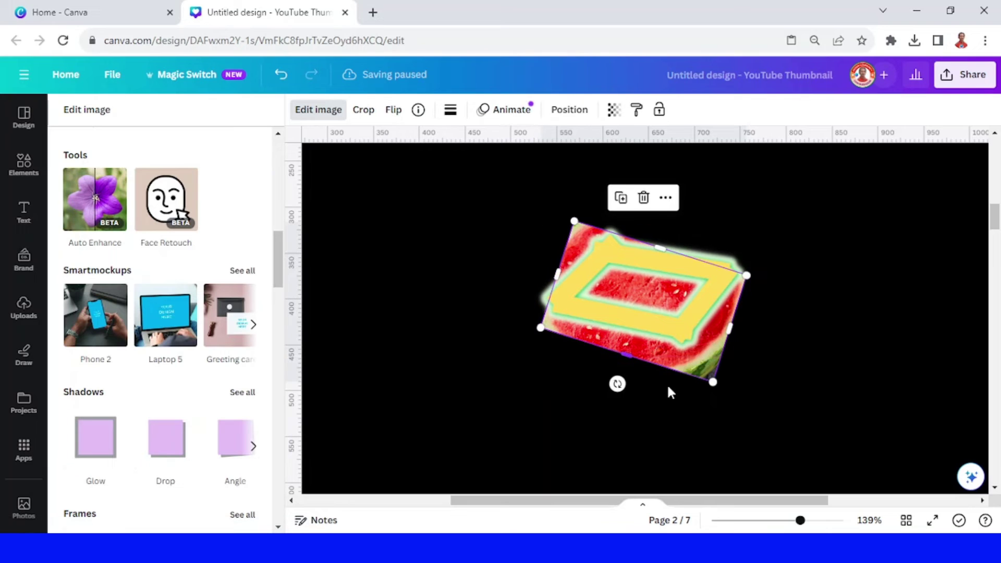
left_click_drag(714, 384, 693, 360)
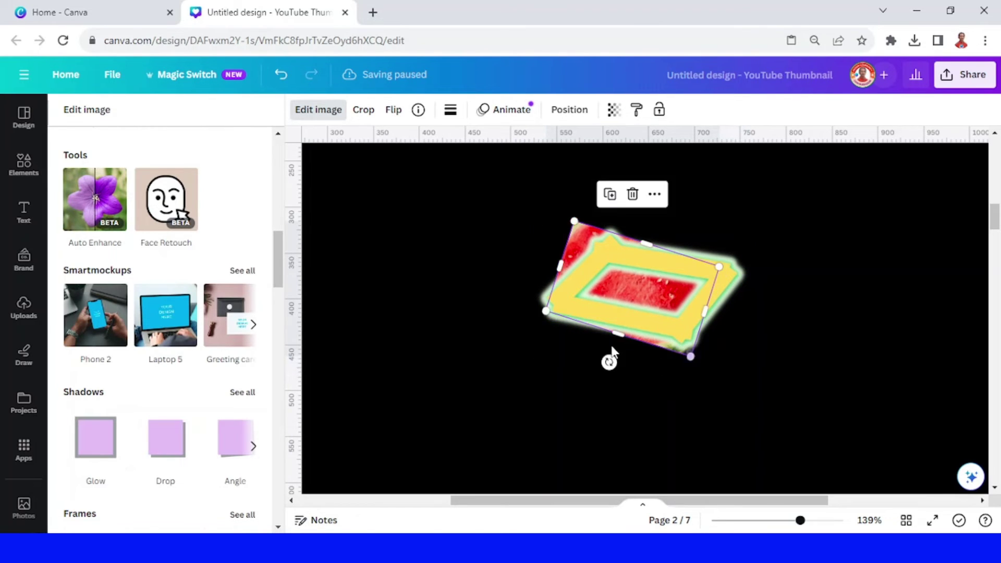
left_click_drag(575, 224, 592, 242)
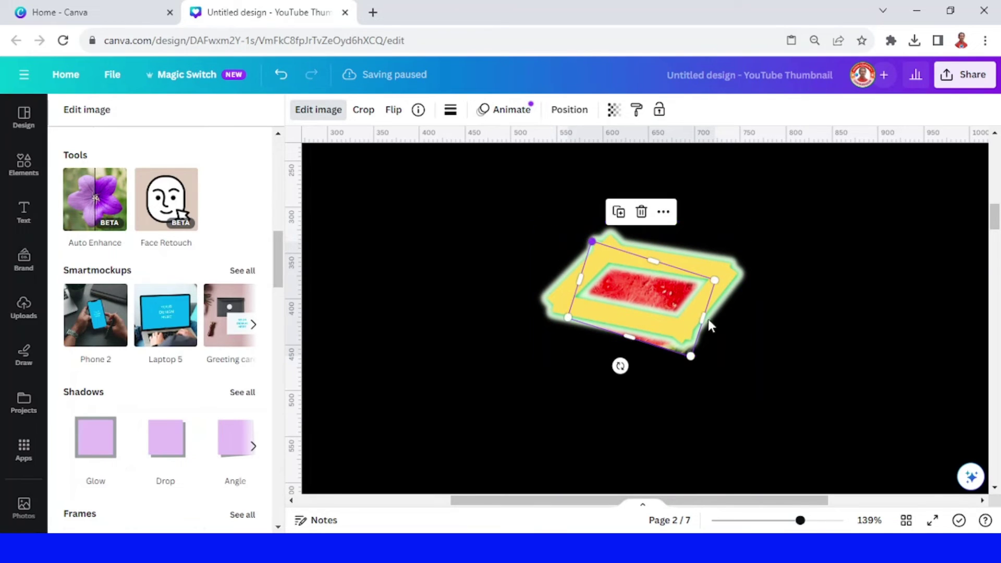
left_click(761, 346)
left_click(843, 371)
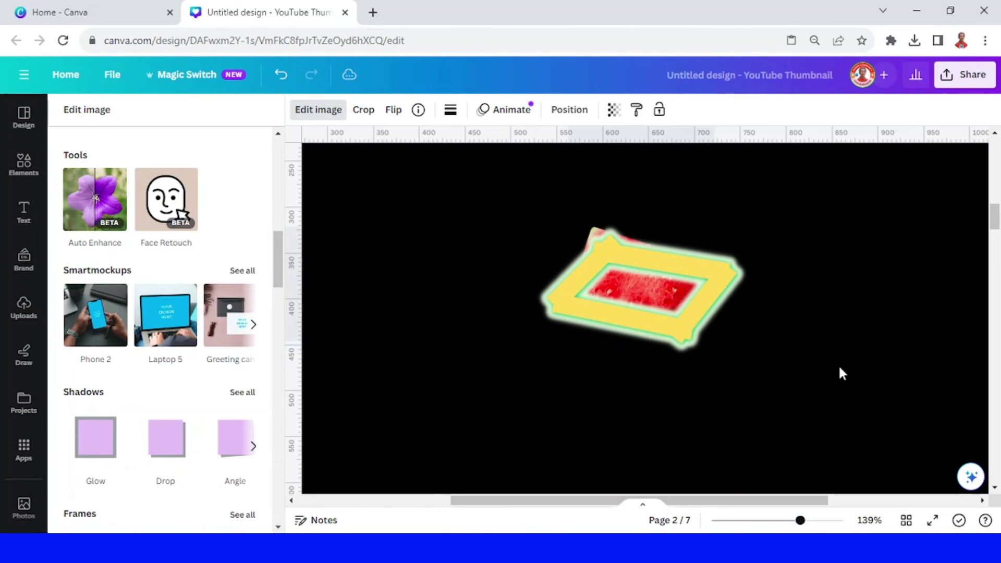
key("ctrl+z")
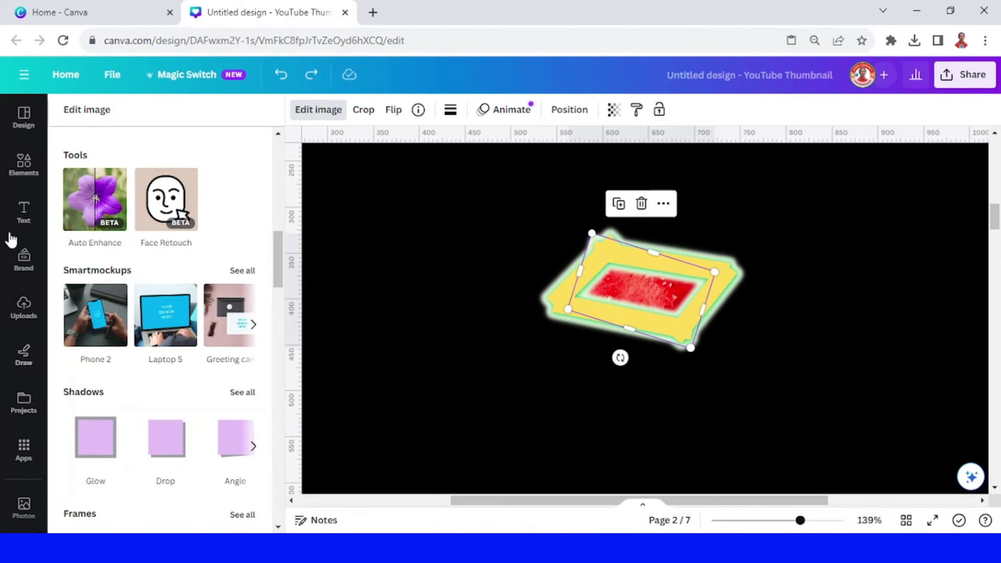
Step: Add a yellow square, flatten it to about half its height and tilt it to match the frame's long upper edge
left_click(22, 174)
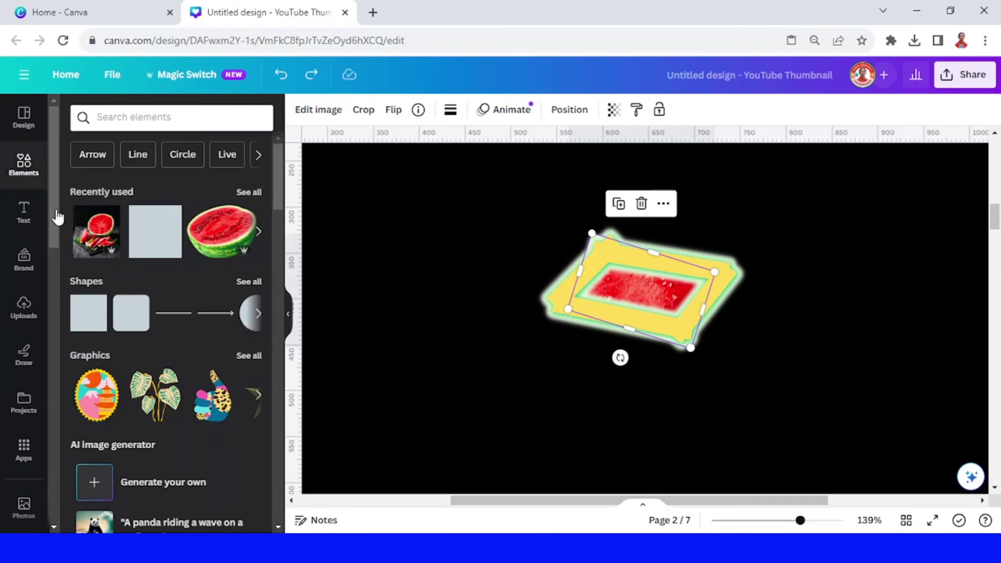
left_click(95, 329)
left_click(364, 117)
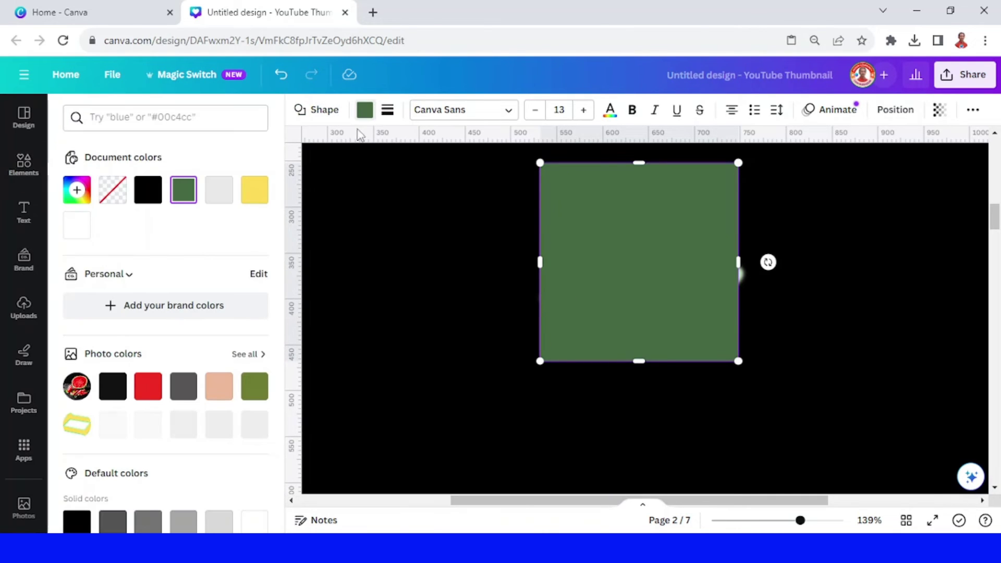
left_click(253, 198)
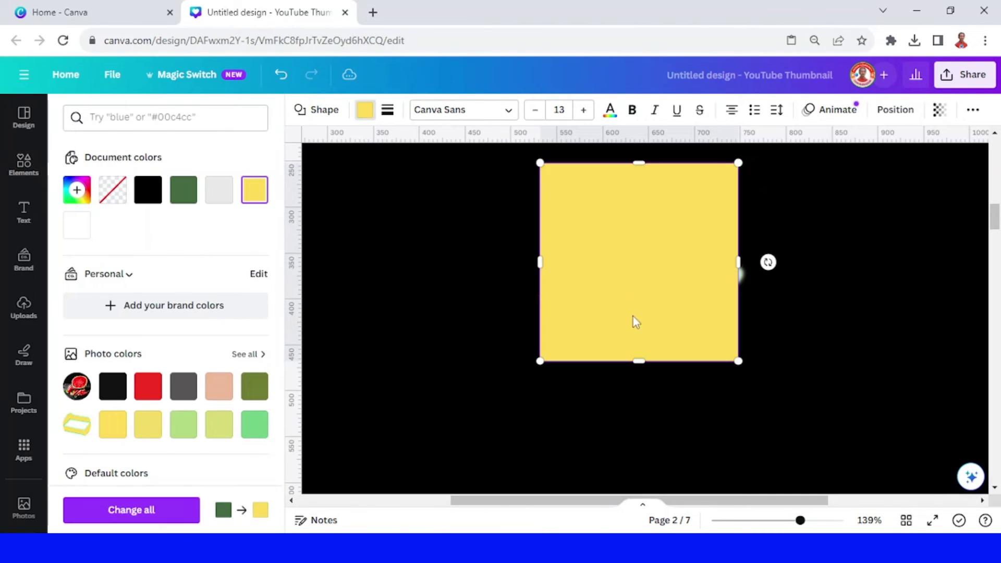
left_click_drag(639, 362, 645, 261)
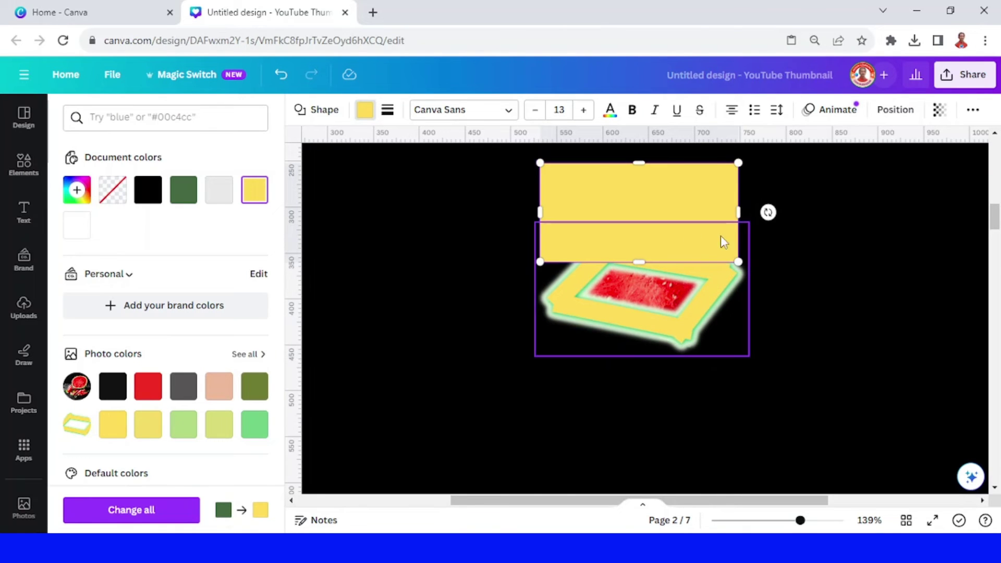
left_click_drag(769, 212, 708, 236)
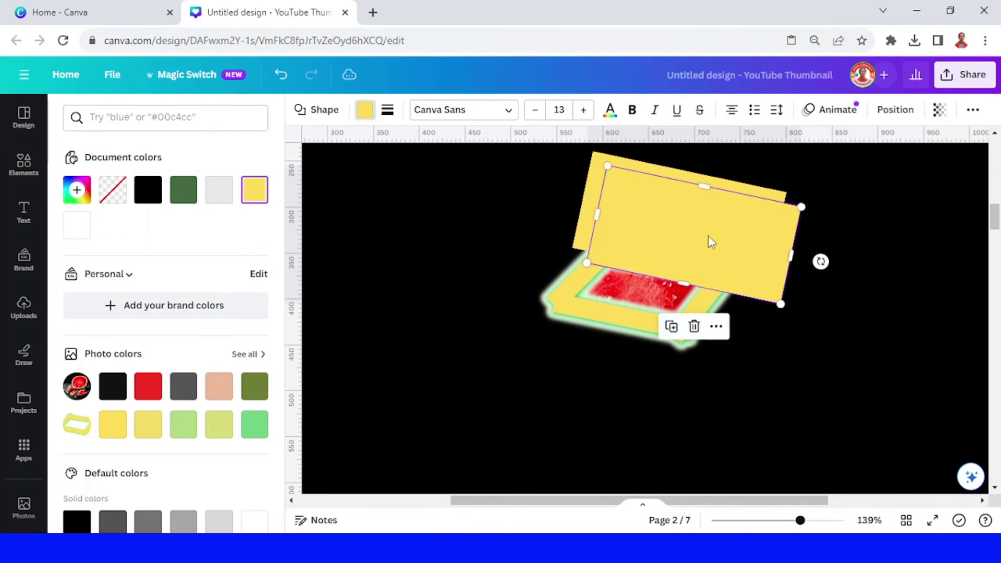
Step: Duplicate the yellow rectangle and arrange the copies around the opening to cover the frame and its outer glow
key("ctrl+d")
key("ctrl+d")
left_click_drag(589, 264, 746, 325)
Step: Set the page 2 background to the same yellow as the rectangles
left_click(944, 257)
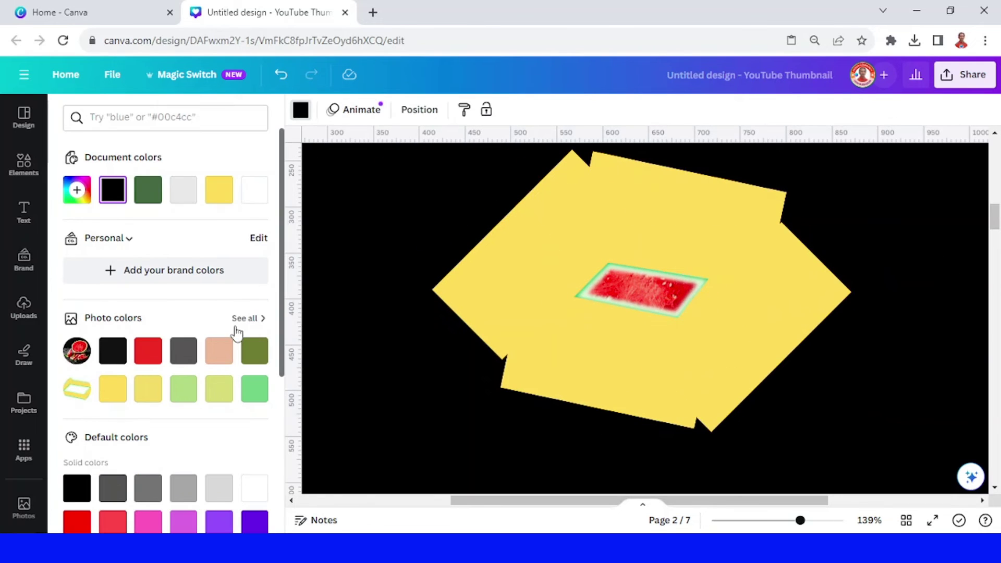
scroll(177, 414, "down", 3)
left_click(183, 448)
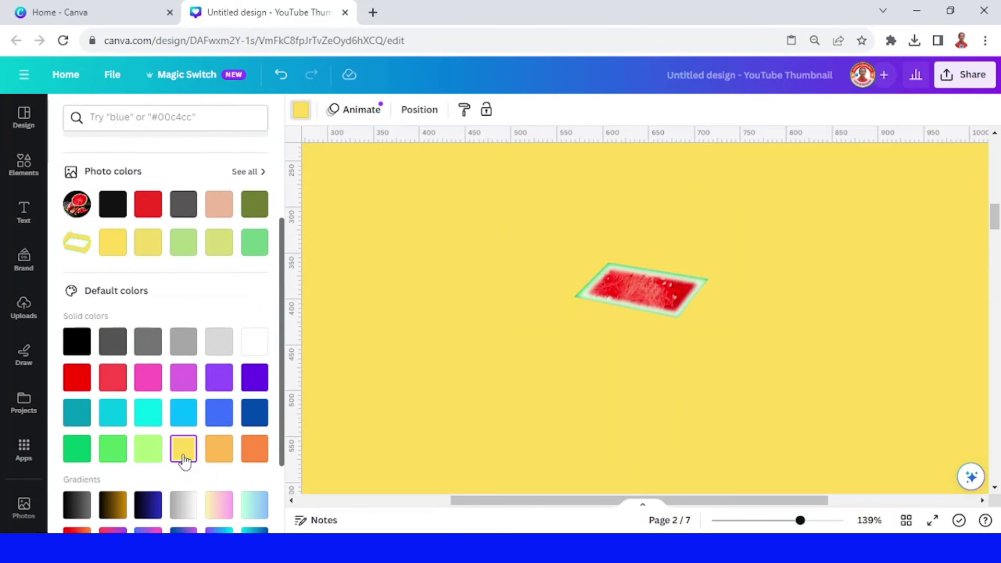
Step: Download only the current page, page 2, as a PNG at size 1
left_click(982, 82)
left_click(800, 417)
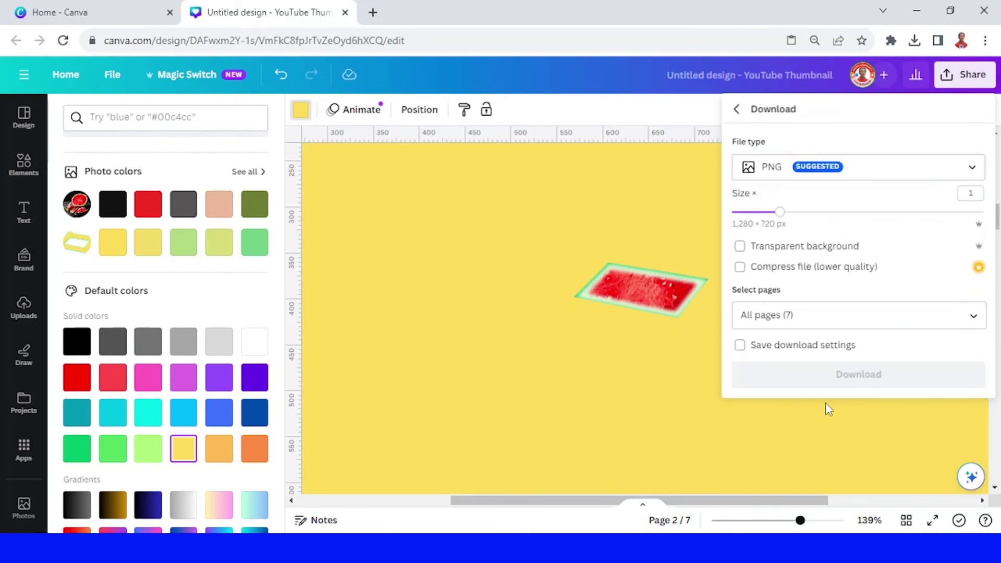
left_click(882, 373)
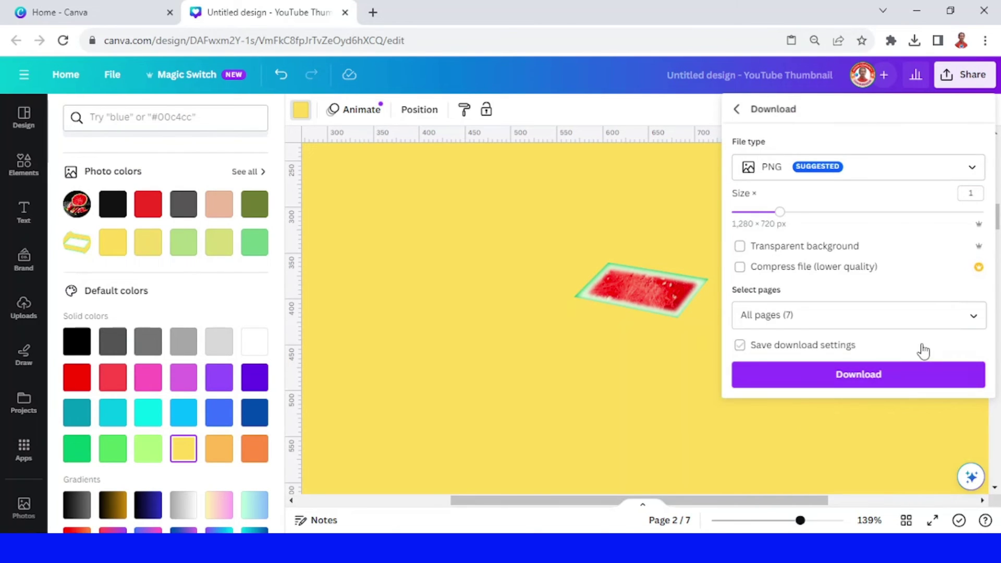
left_click(957, 322)
left_click(840, 105)
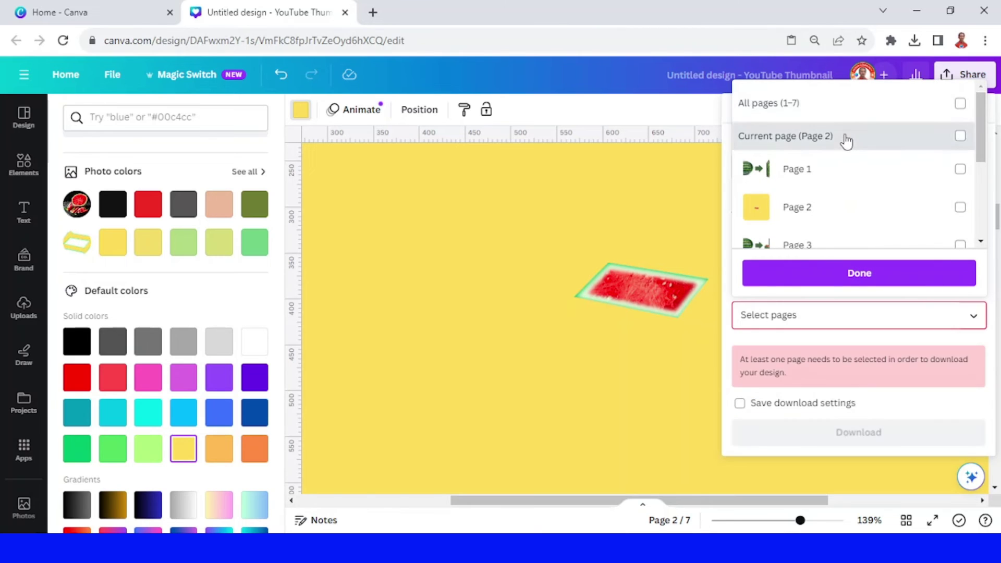
left_click(846, 136)
left_click(894, 275)
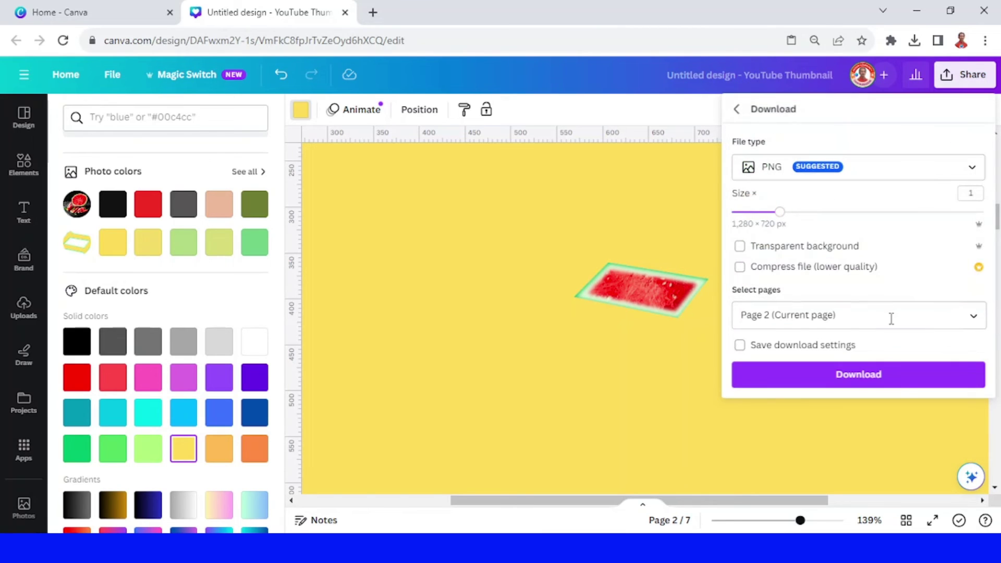
left_click(901, 384)
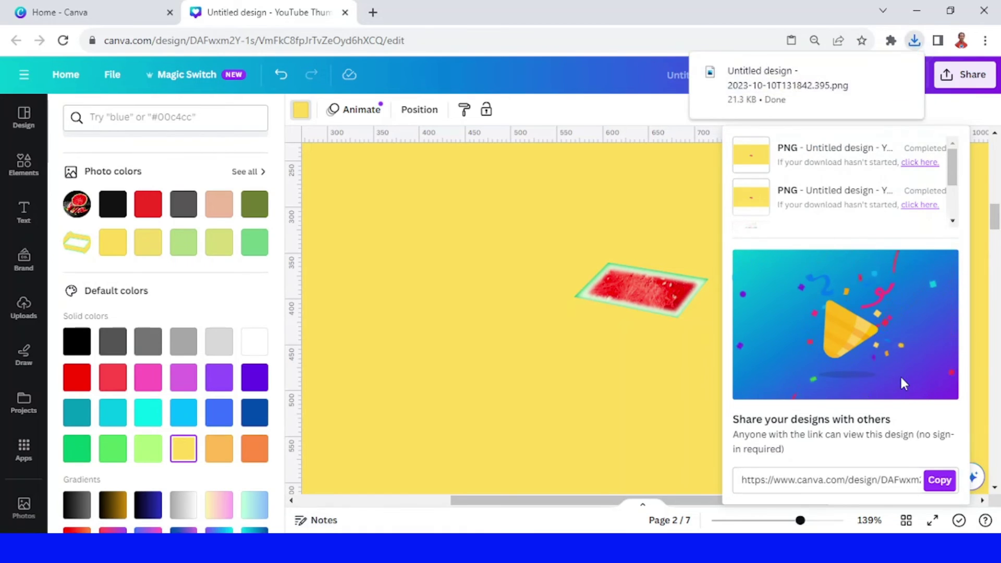
left_click(759, 371)
Step: Duplicate the watermelon carton group on page 1 and move the copy over the green arrow
scroll(759, 371, "up", 3)
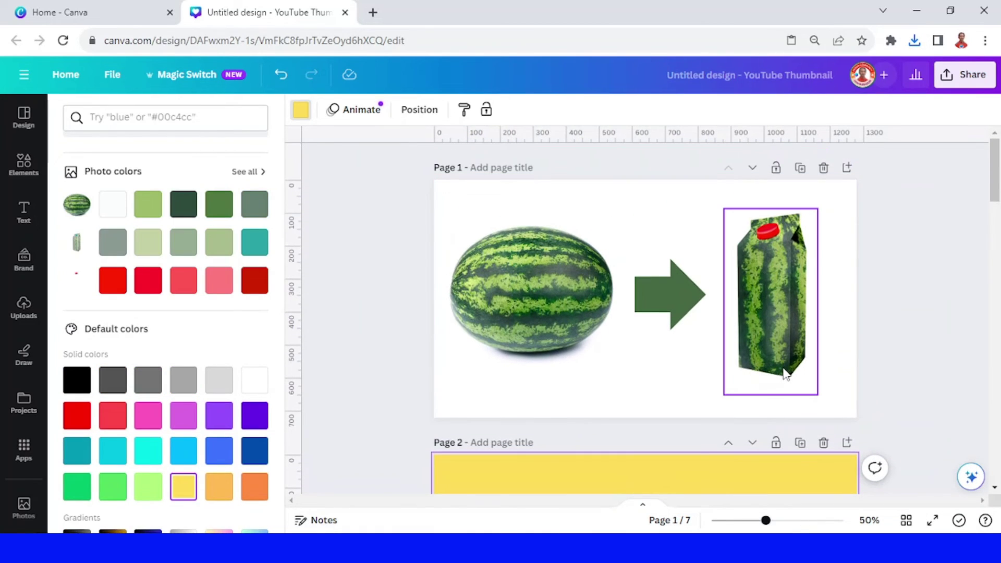
left_click(783, 333)
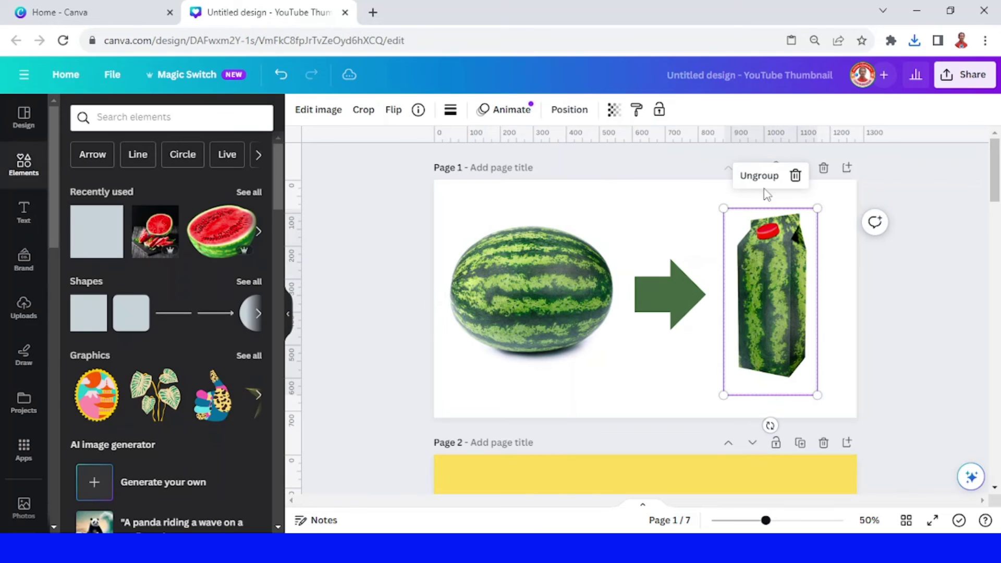
right_click(796, 297)
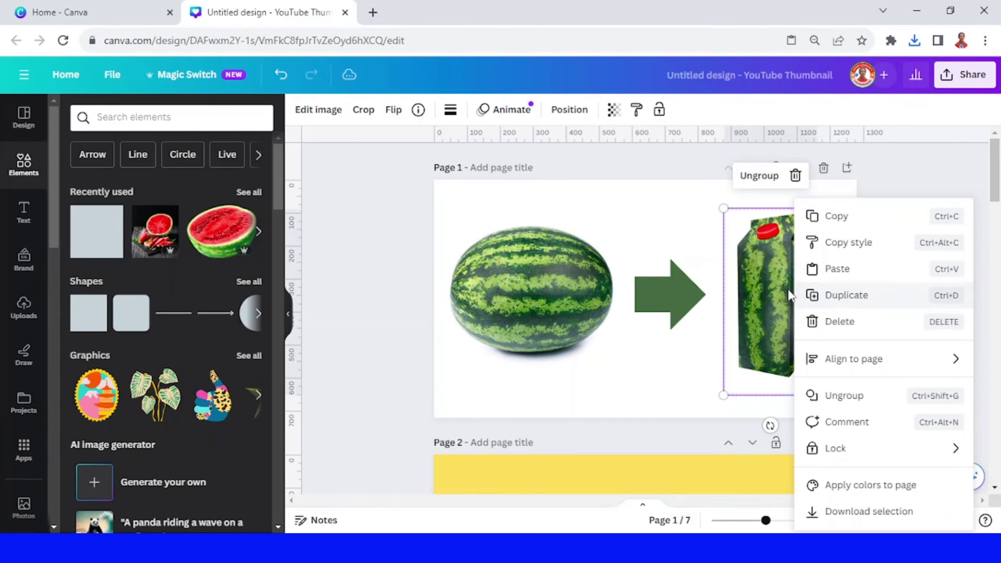
left_click(812, 294)
left_click_drag(817, 301, 719, 321)
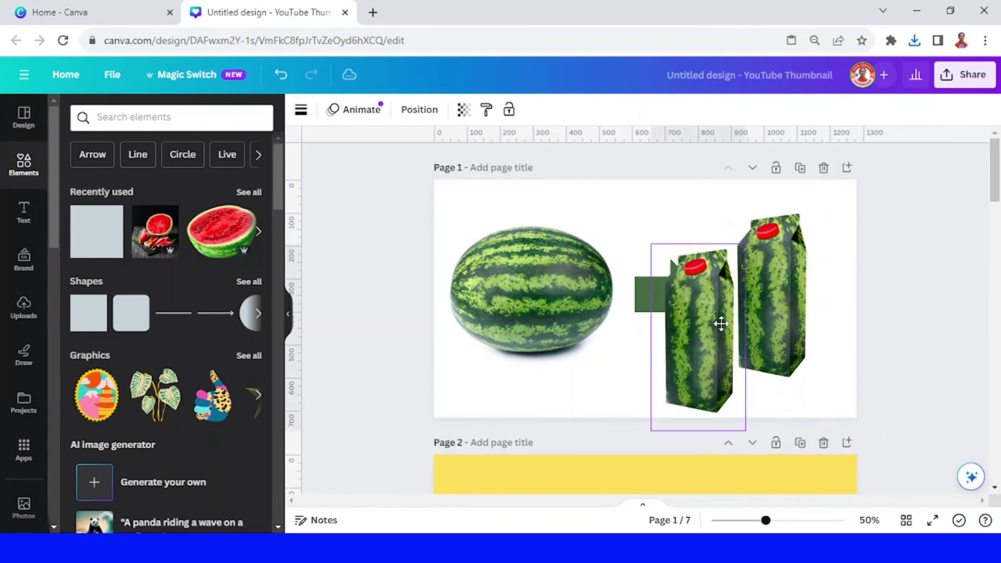
Step: Move the original carton to the page's upper right corner and shift the copy clear of most of the arrow
left_click(789, 299)
left_click(790, 301)
left_click_drag(790, 301, 830, 272)
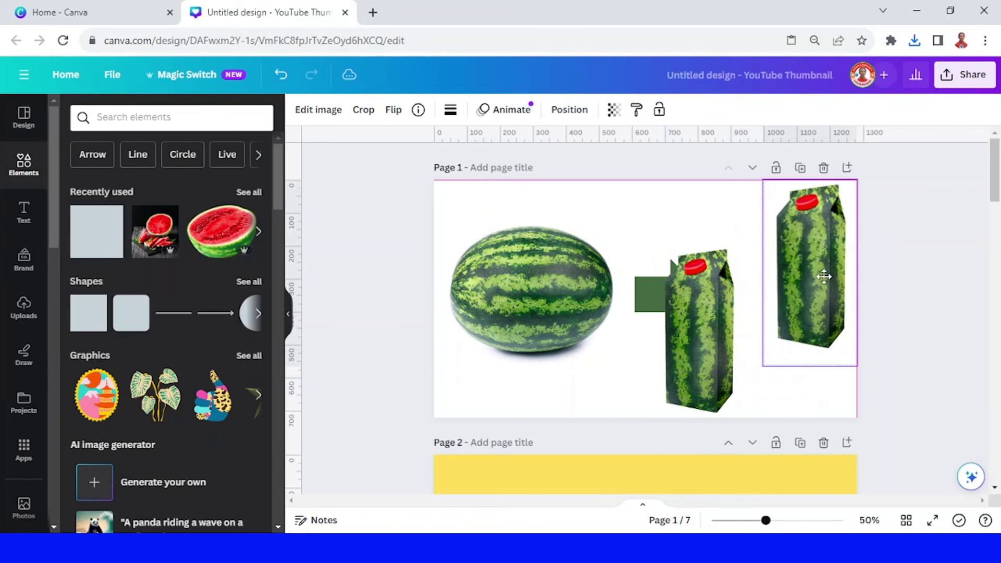
left_click_drag(719, 330, 753, 337)
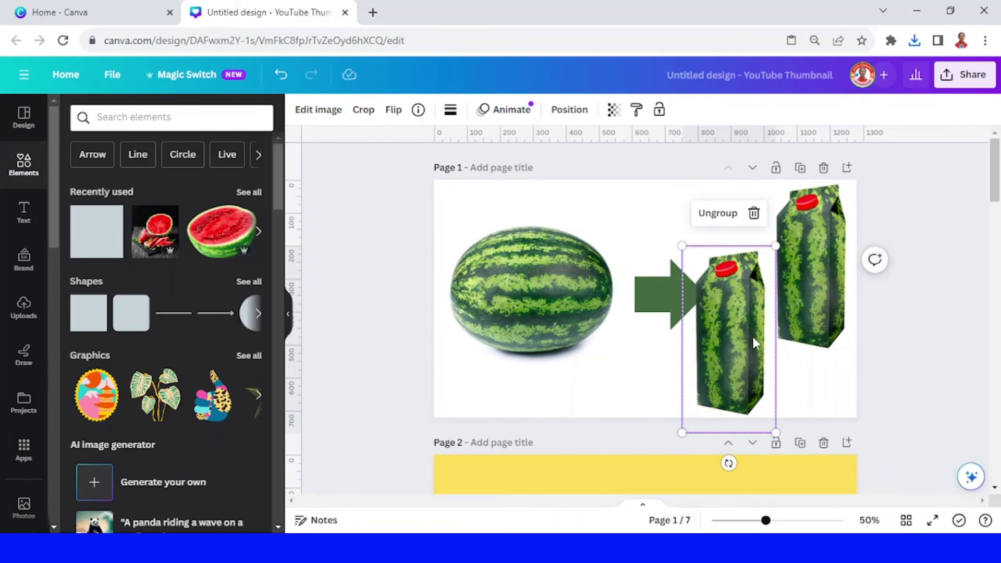
Step: Place the downloaded yellow PNG with the red opening on page 1 and enlarge it to fill the whole page
scroll(742, 266, "down", 2)
scroll(742, 267, "up", 2)
left_click(914, 40)
left_click_drag(811, 159, 611, 345)
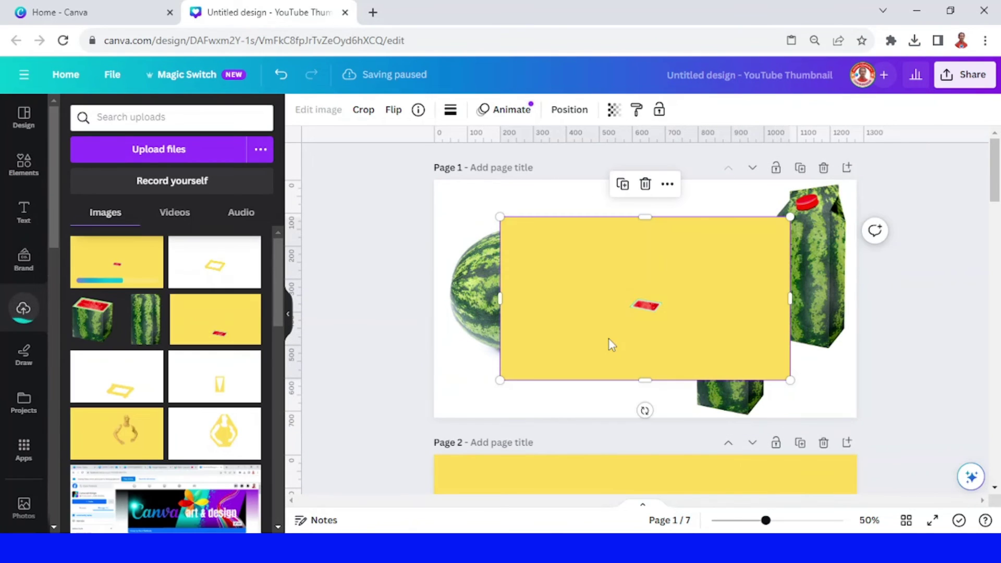
left_click_drag(499, 380, 431, 419)
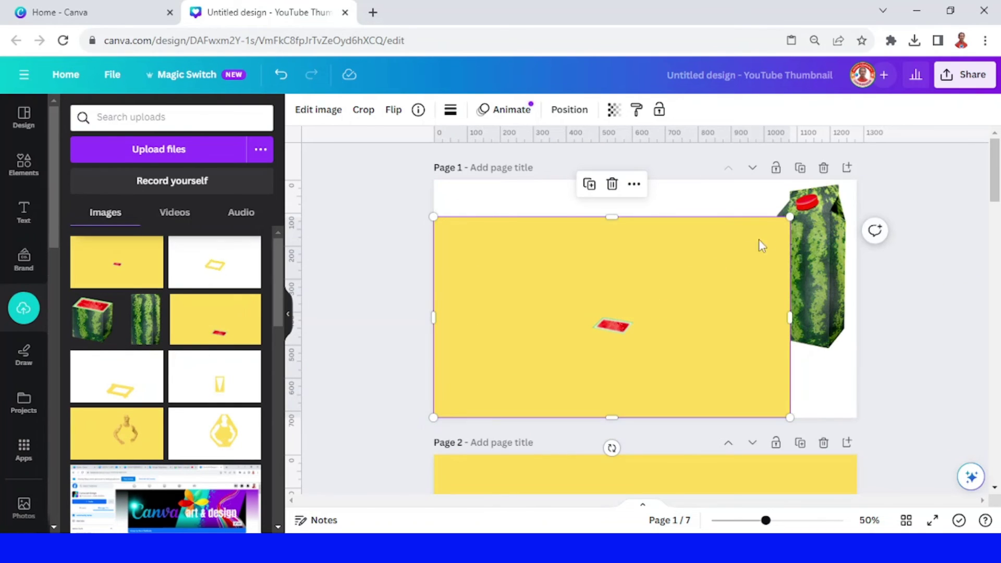
left_click_drag(791, 215, 856, 180)
Step: Remove the yellow background from the placed image with Background Remover and apply the result
left_click(319, 111)
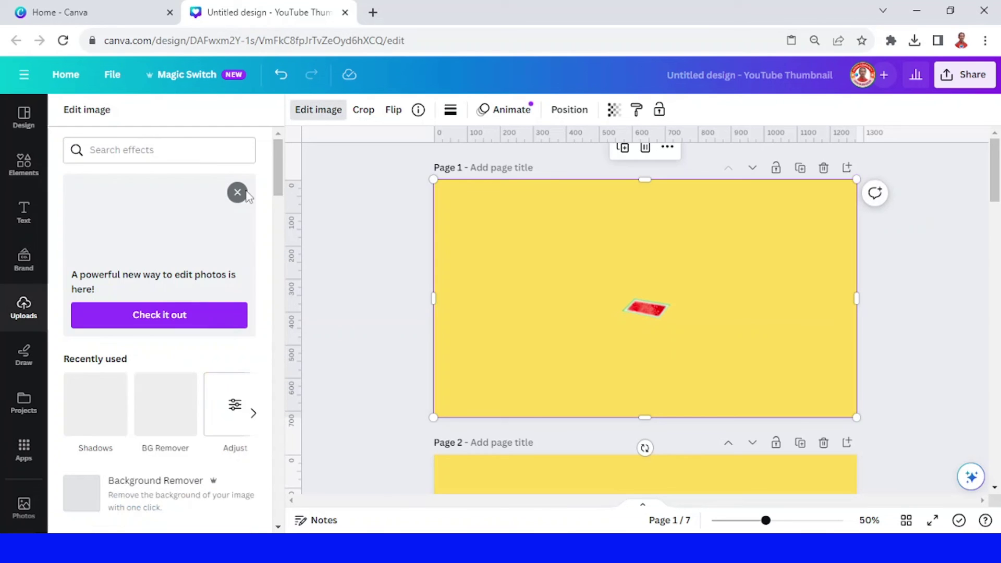
left_click(160, 403)
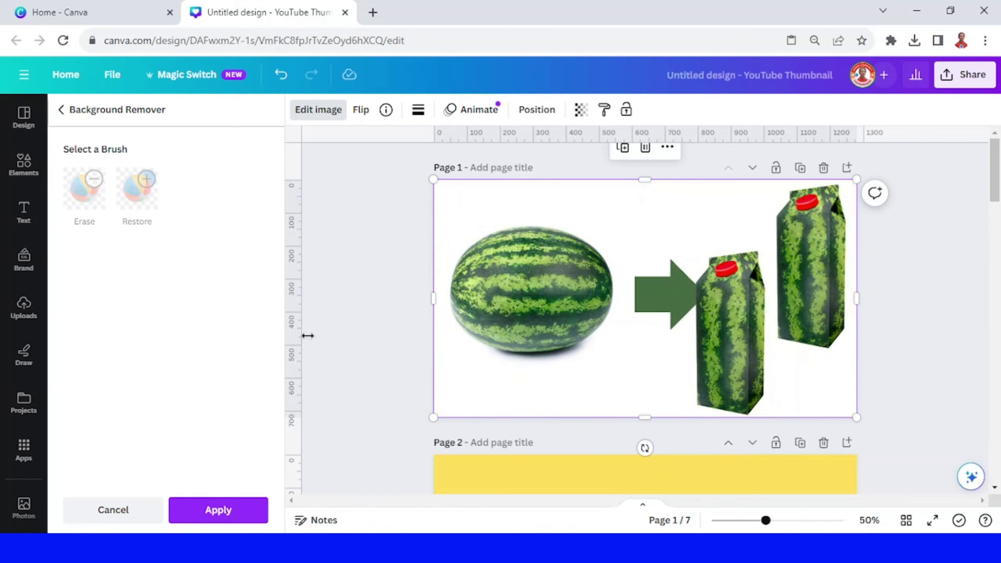
left_click(241, 505)
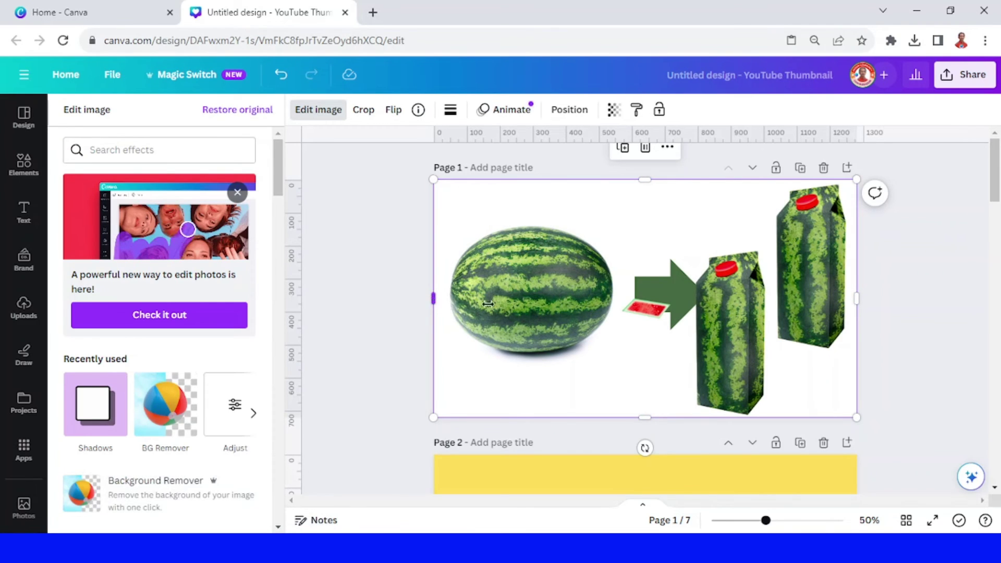
Step: Crop the empty areas around the red opening image and place it over the lower part of the carton copy
left_click_drag(433, 298, 614, 298)
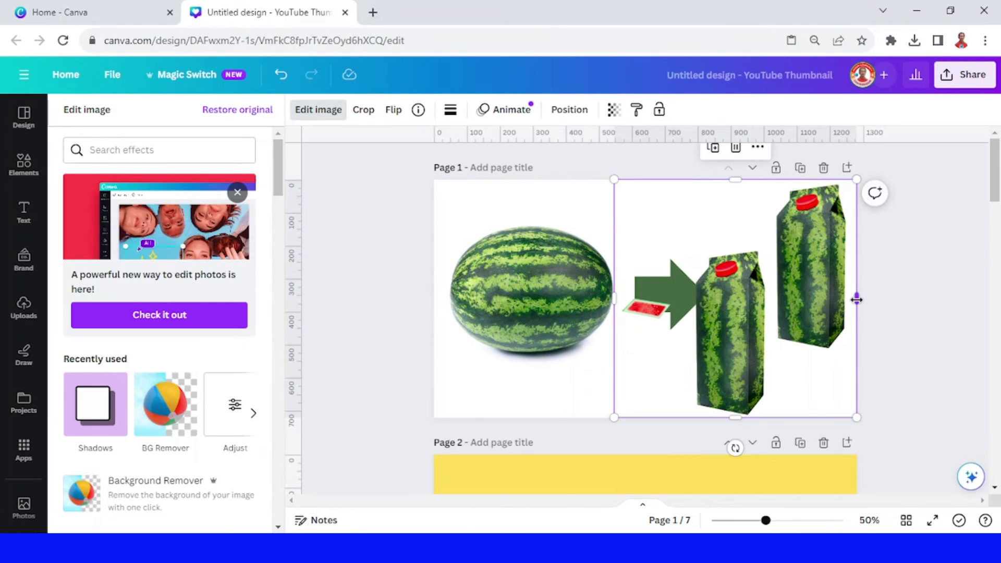
left_click_drag(856, 299, 681, 300)
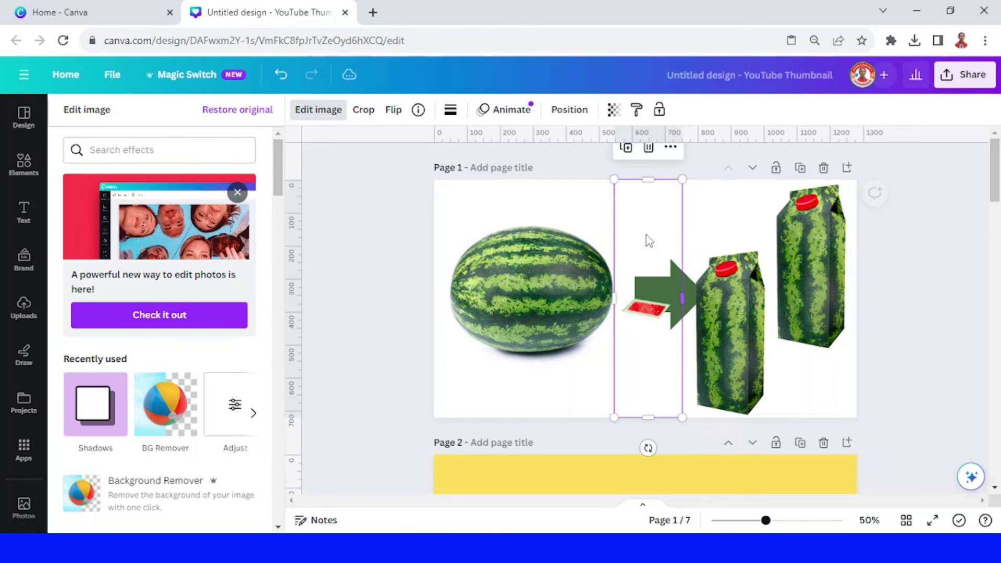
left_click_drag(647, 180, 652, 291)
left_click_drag(648, 417, 711, 372)
left_click(744, 364)
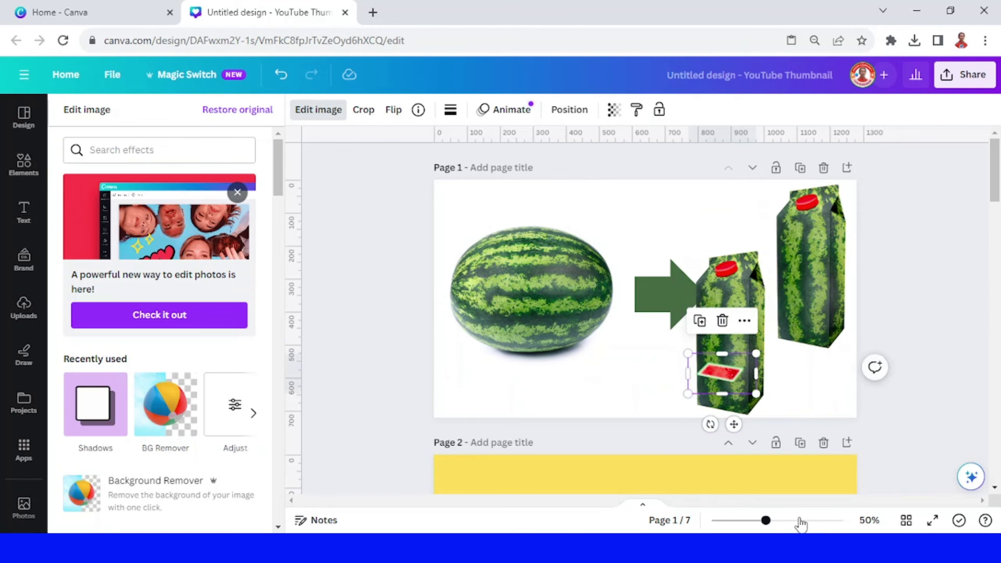
Step: Enlarge the red opening to span the carton copy's full width and move it slightly higher
left_click_drag(766, 520, 788, 520)
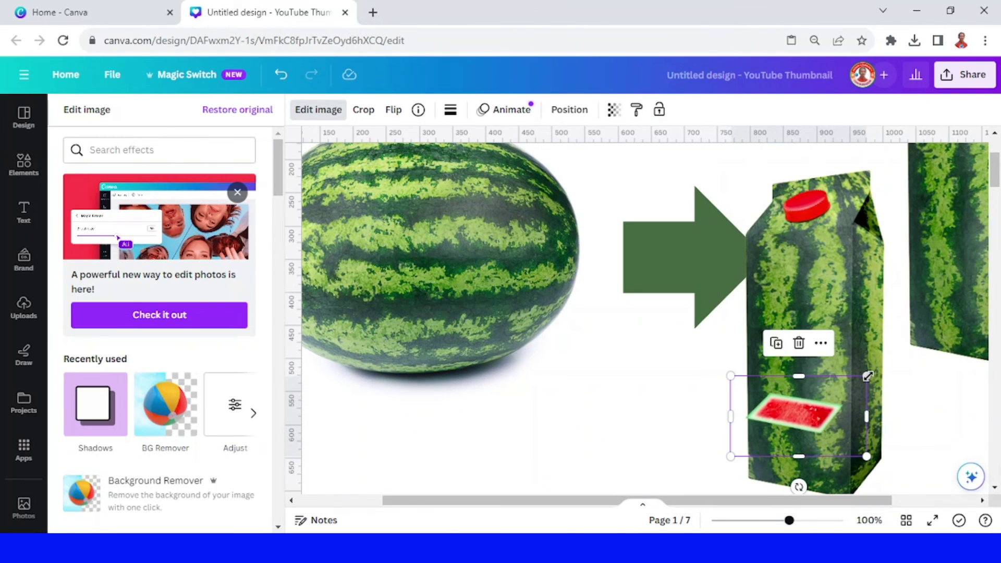
left_click_drag(862, 369, 915, 345)
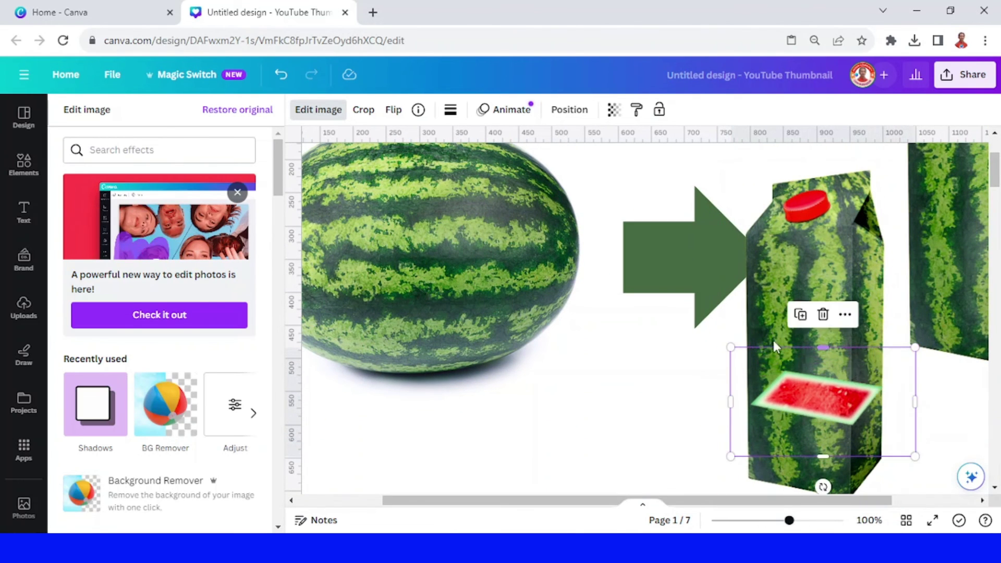
left_click_drag(730, 345, 725, 344)
left_click_drag(809, 408, 808, 376)
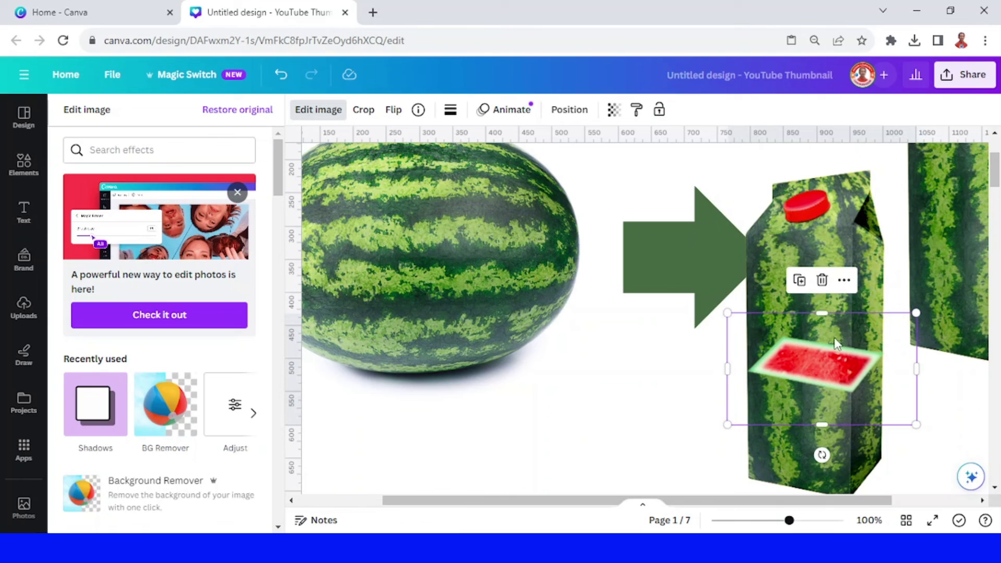
Step: Ungroup the carton copy and delete its red cap
left_click(845, 247)
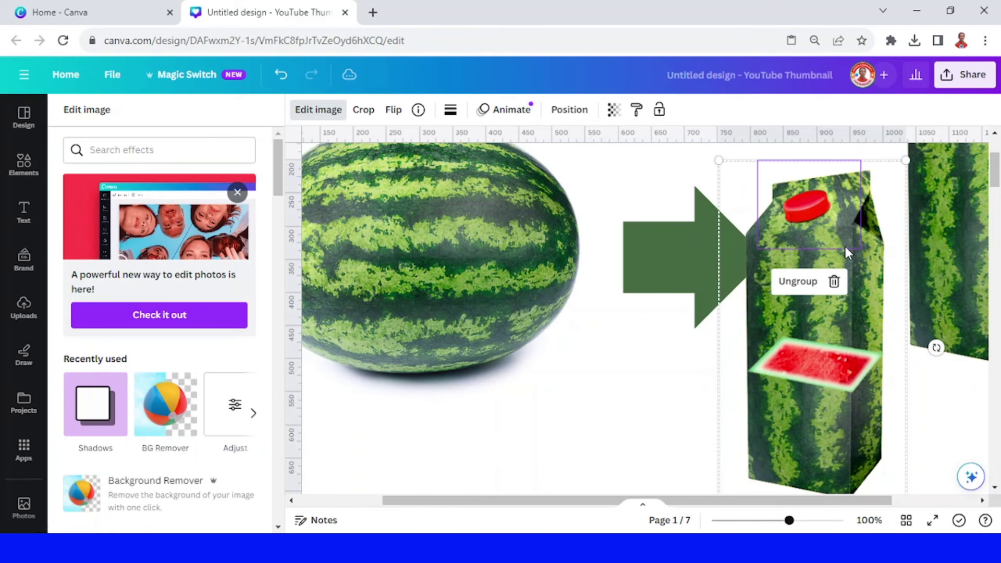
left_click(813, 286)
left_click(801, 206)
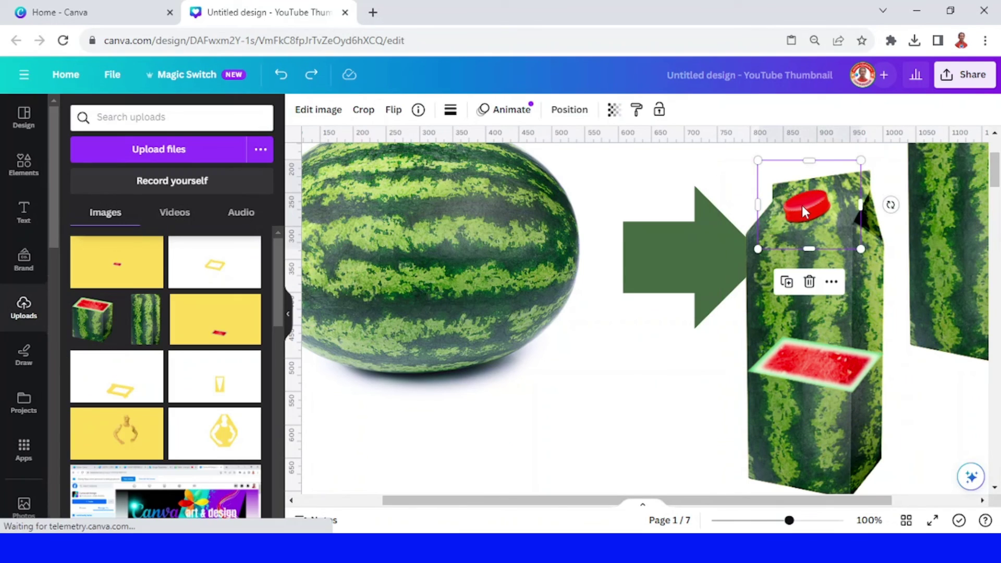
left_click(810, 283)
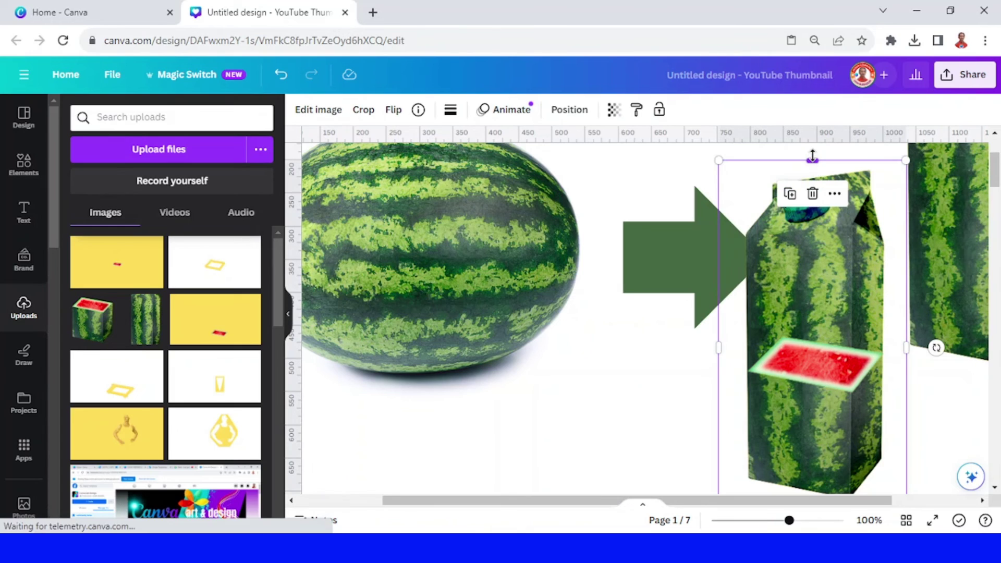
Step: Crop the carton copy's top down to the opening's front left corner and nudge the opening into line with the body
left_click_drag(811, 157, 828, 367)
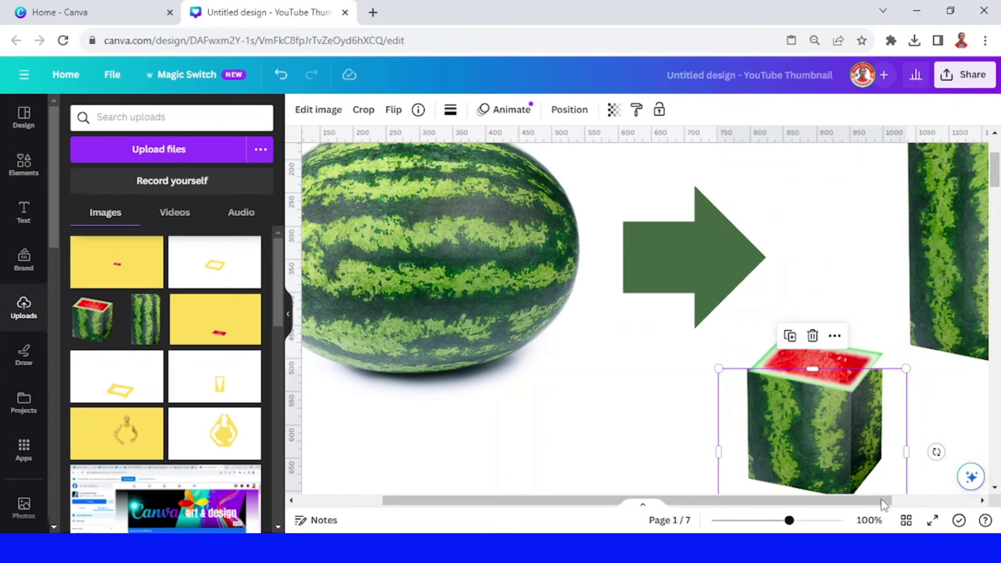
left_click_drag(788, 521, 865, 502)
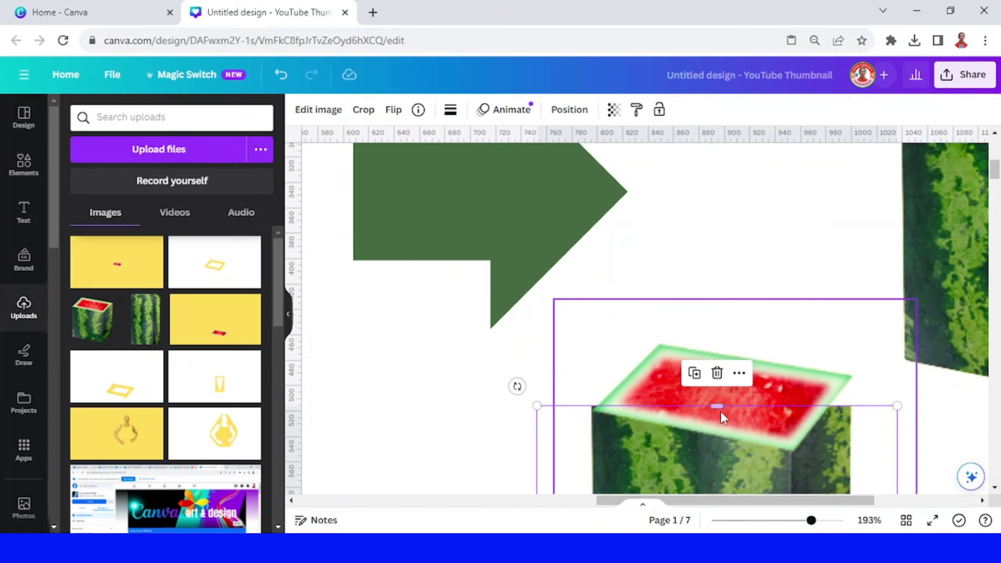
left_click_drag(715, 406, 721, 411)
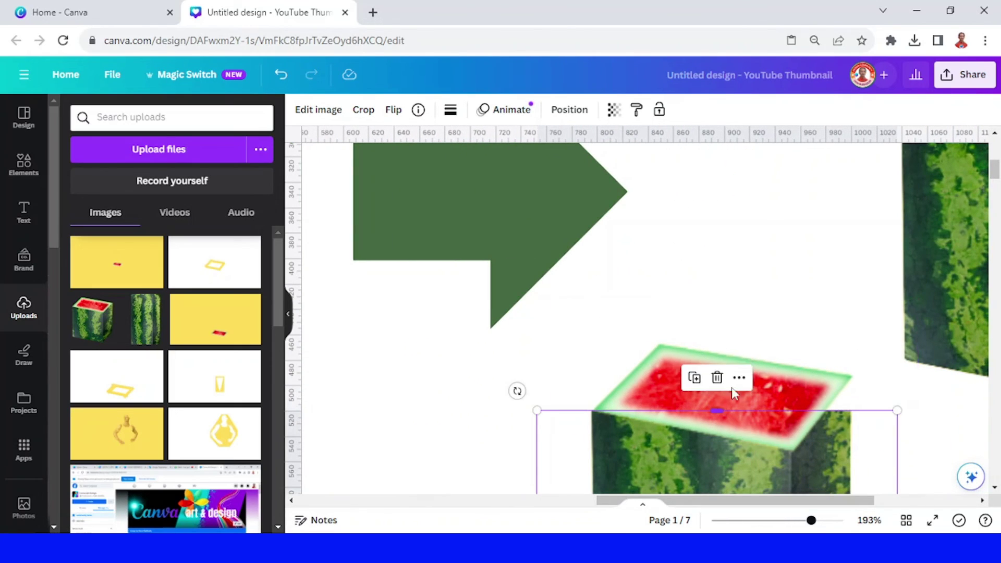
left_click(753, 302)
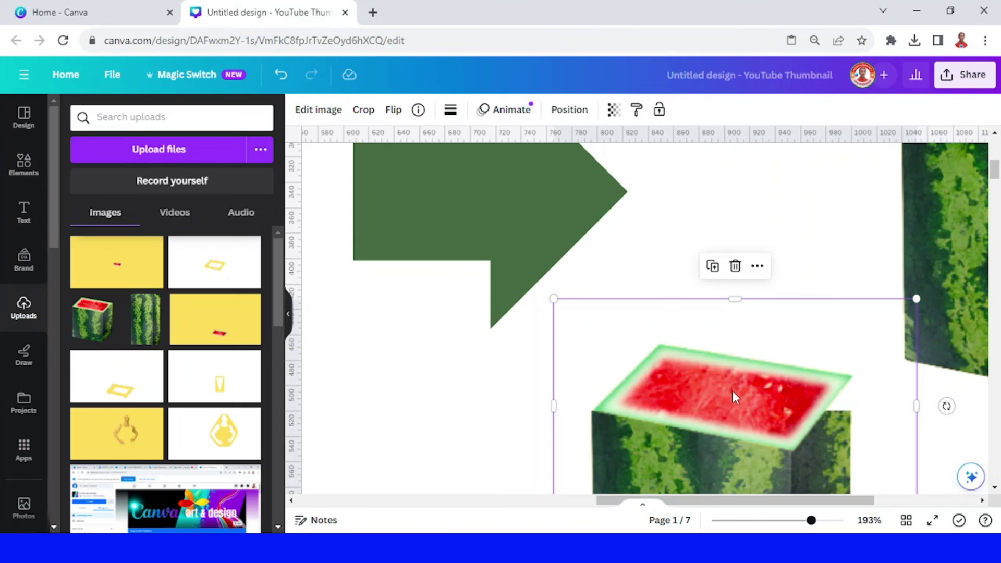
key("Escape")
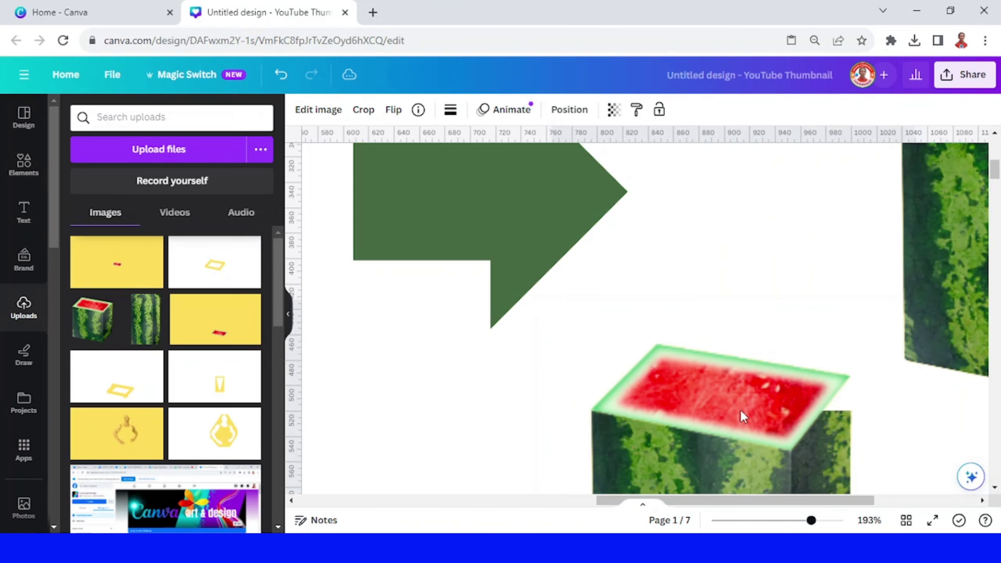
left_click(739, 410)
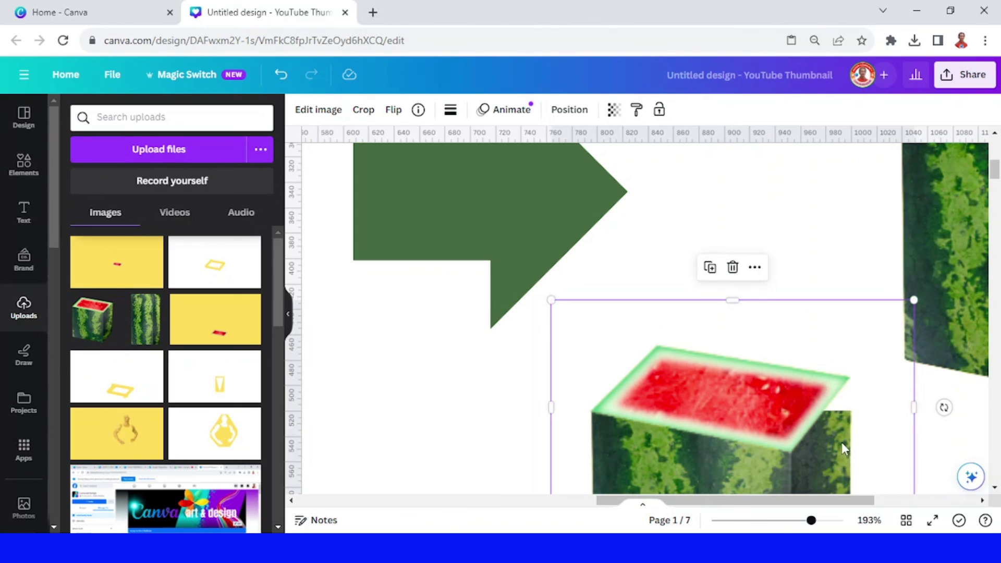
Step: Duplicate the cropped carton body and align the duplicate exactly over the original body
scroll(780, 292, "down", 3)
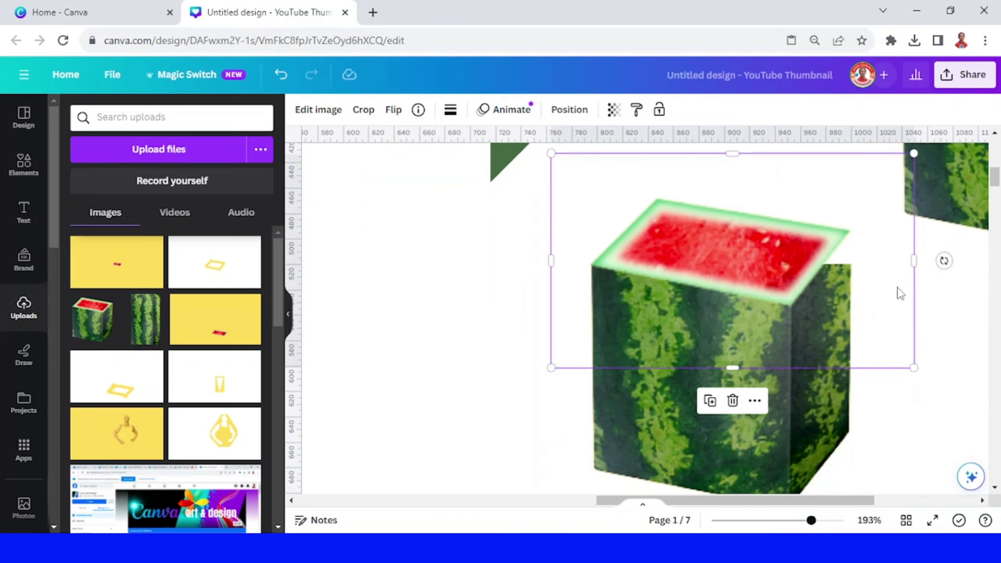
left_click(773, 448)
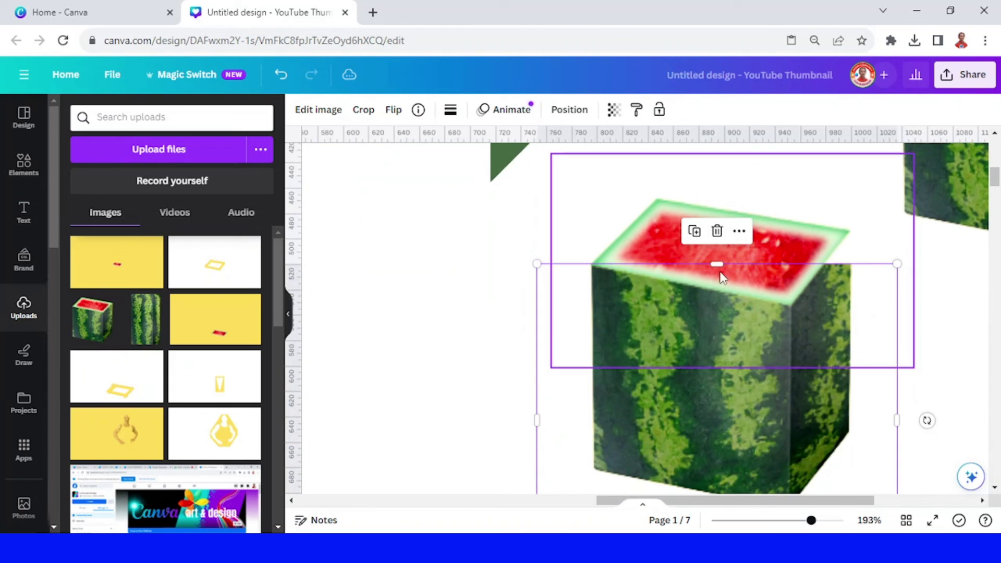
left_click(694, 232)
right_click(788, 432)
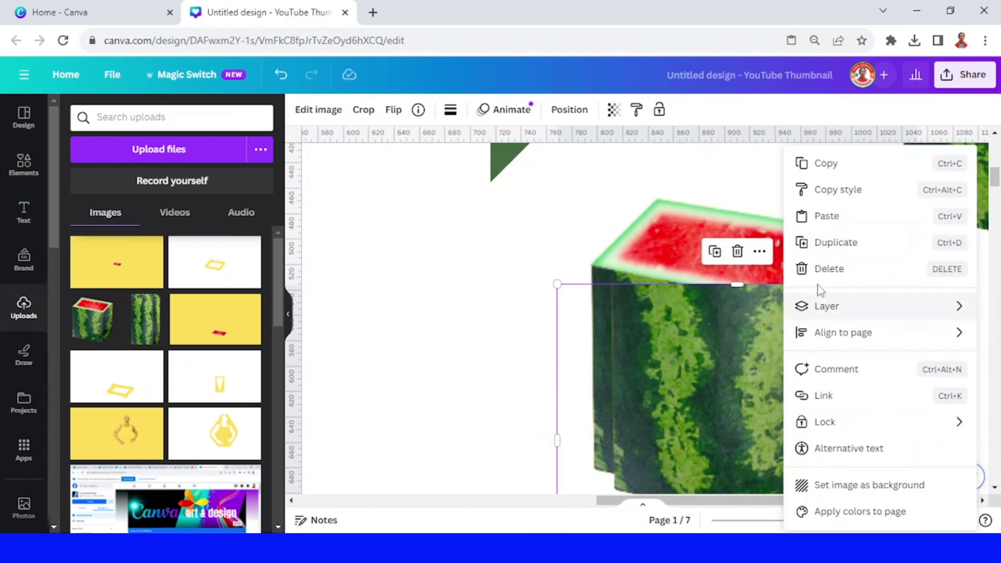
mouse_move(841, 311)
left_click(677, 363)
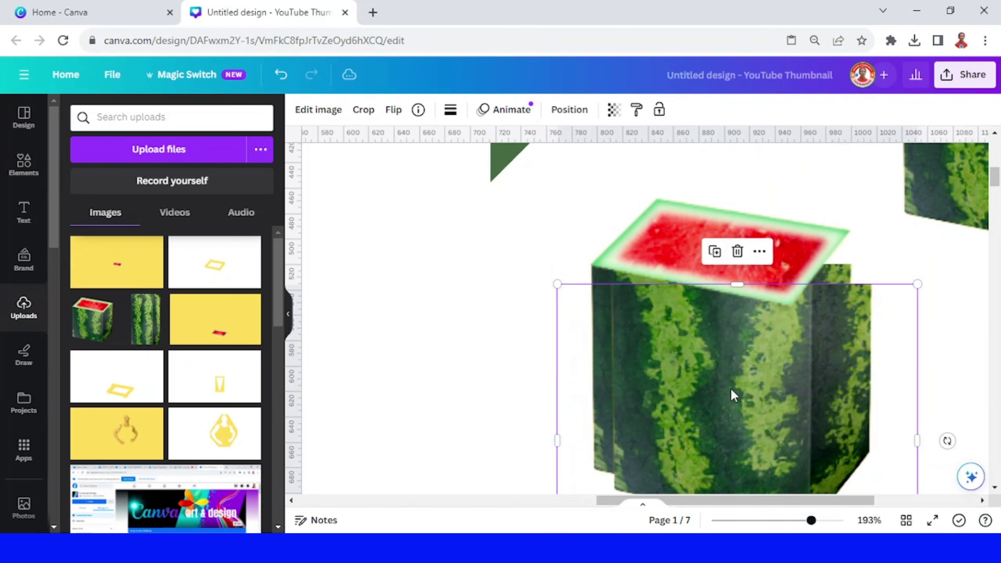
key("ctrl+z")
left_click_drag(823, 411, 818, 401)
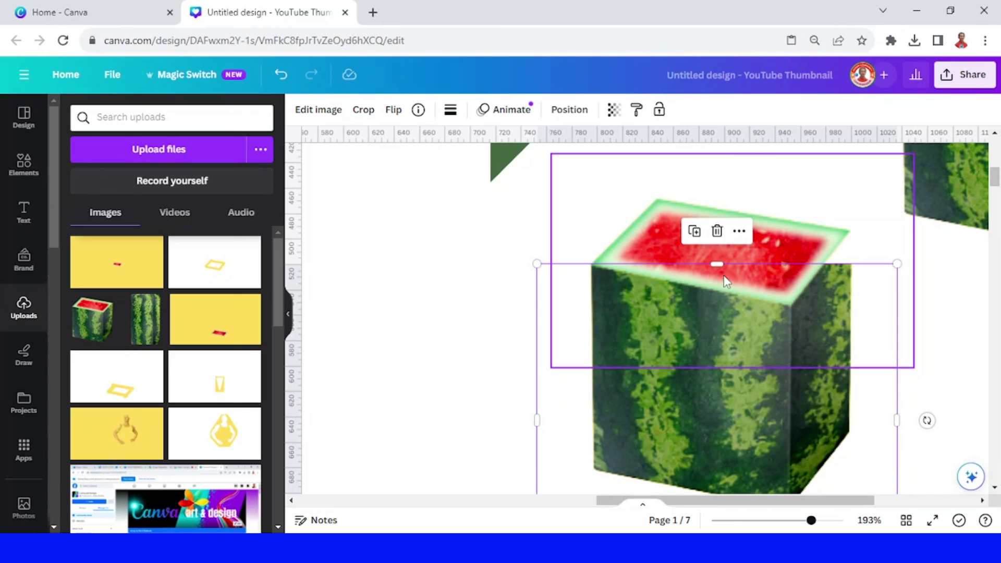
Step: Extend the duplicate body's top edge up to the opening's rear right corner and crop away its left part
left_click_drag(716, 263, 714, 234)
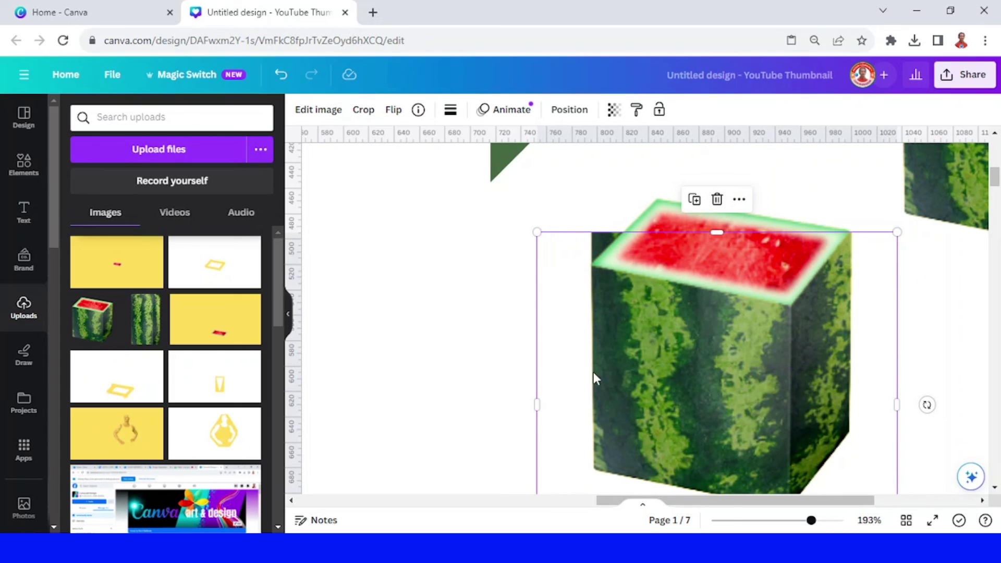
left_click_drag(535, 404, 653, 404)
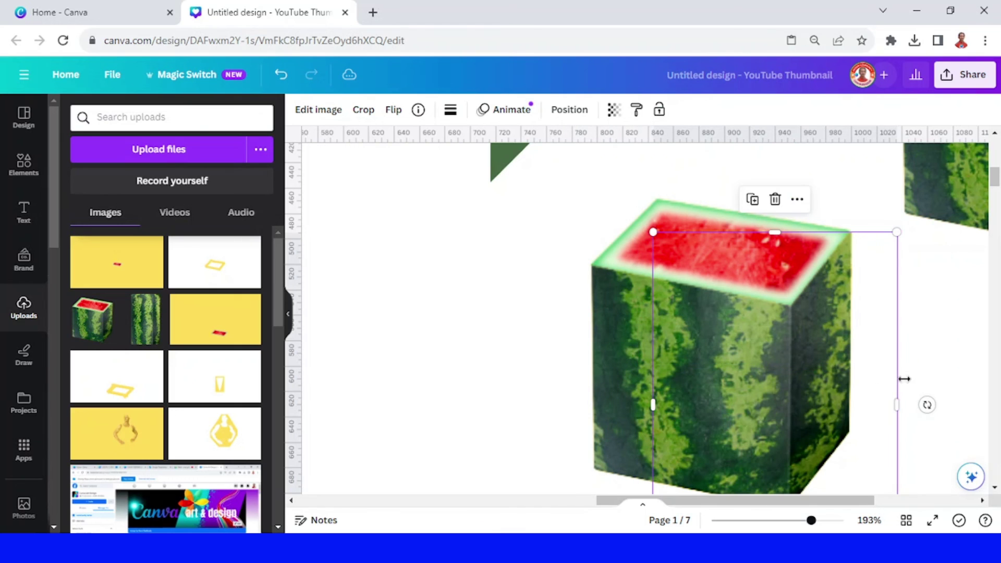
left_click(952, 371)
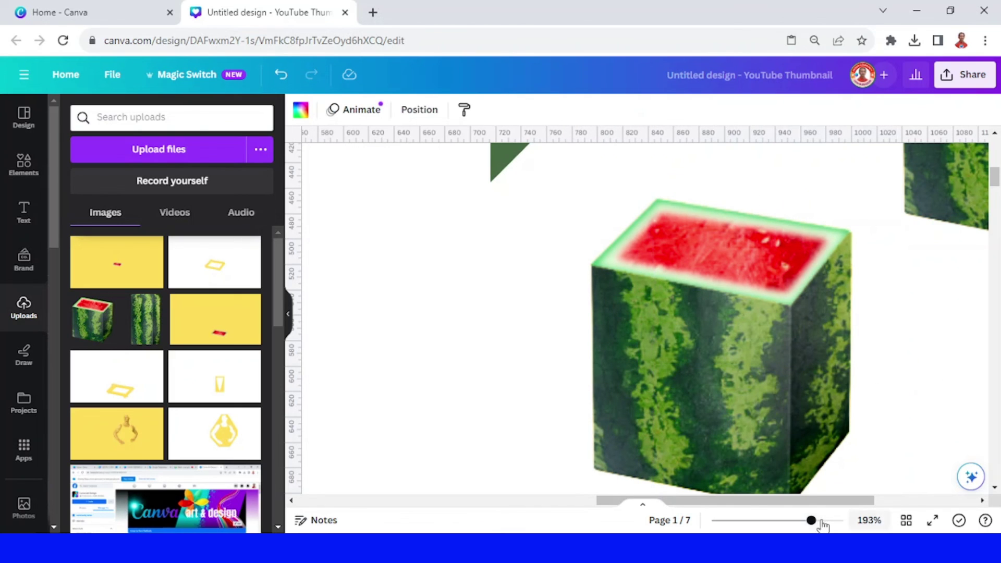
left_click_drag(821, 523, 868, 504)
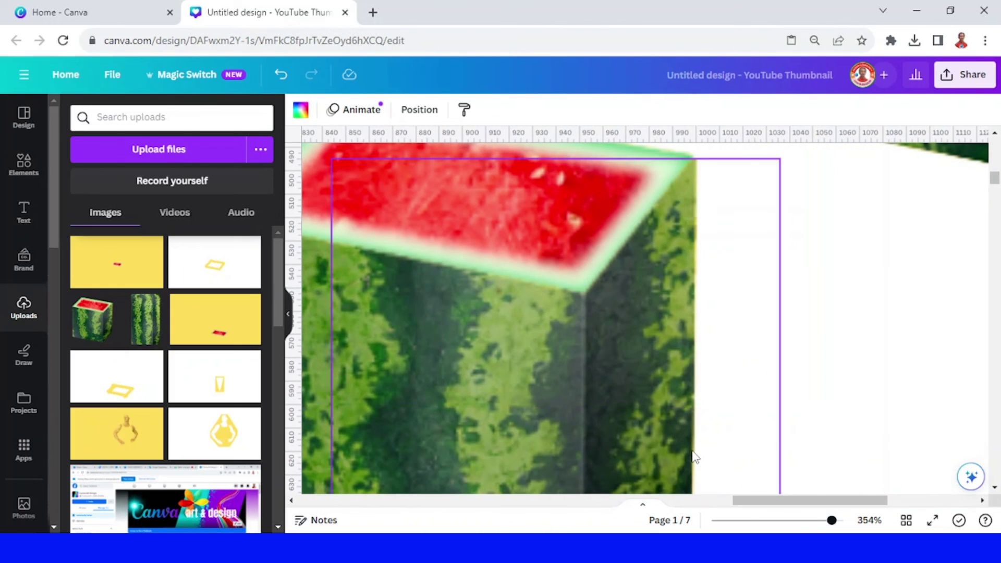
left_click(573, 276)
left_click_drag(554, 158, 551, 152)
left_click(865, 300)
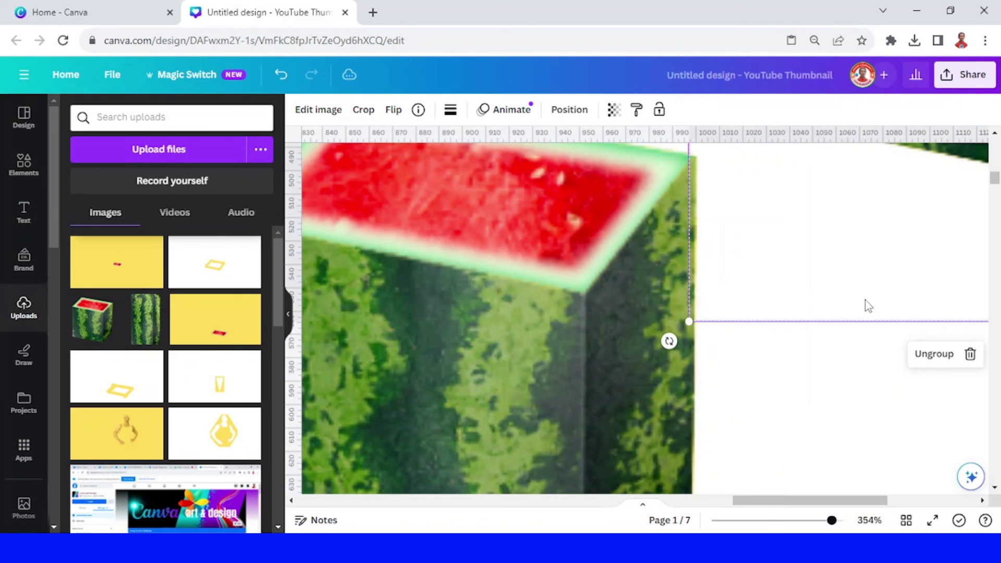
Step: Enlarge the red opening slightly and fine-tune its position against the carton body's edges
left_click(639, 201)
scroll(642, 203, "up", 2)
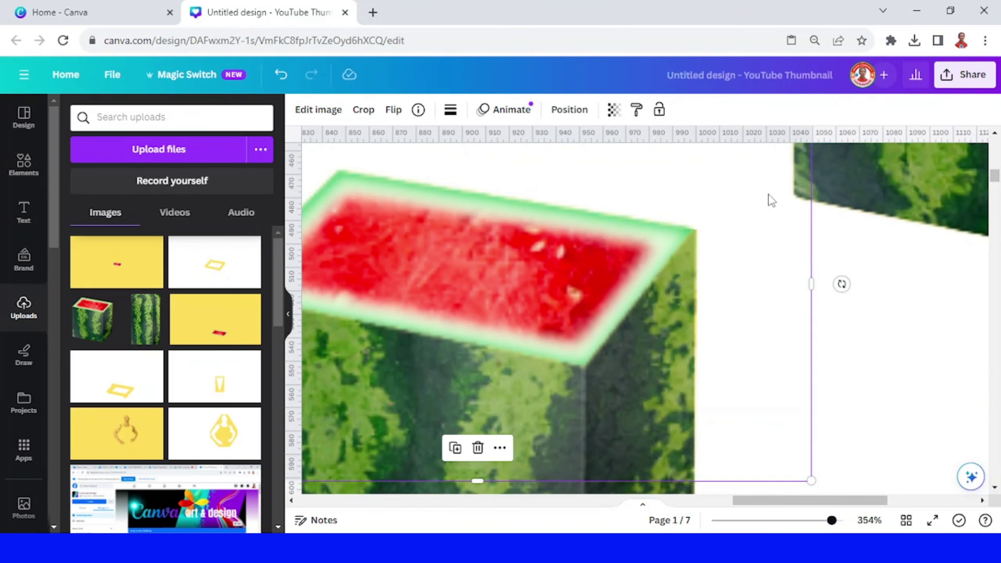
scroll(712, 252, "up", 3)
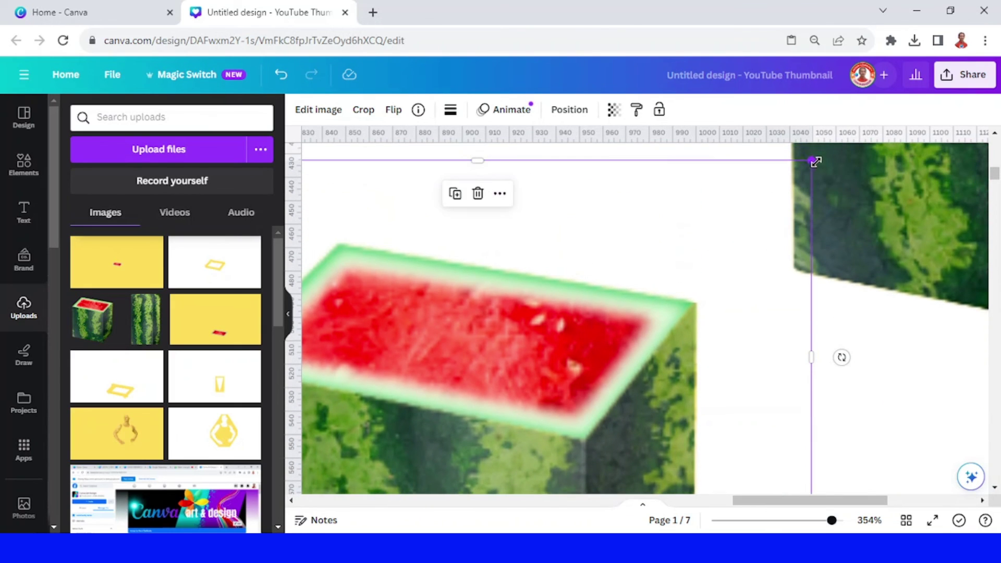
left_click_drag(816, 162, 814, 158)
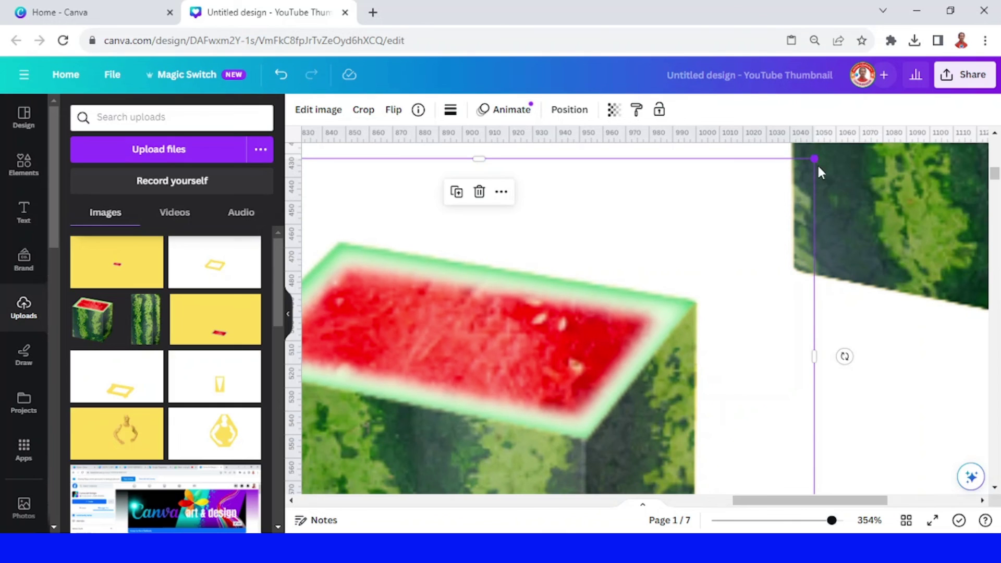
left_click_drag(730, 501, 687, 501)
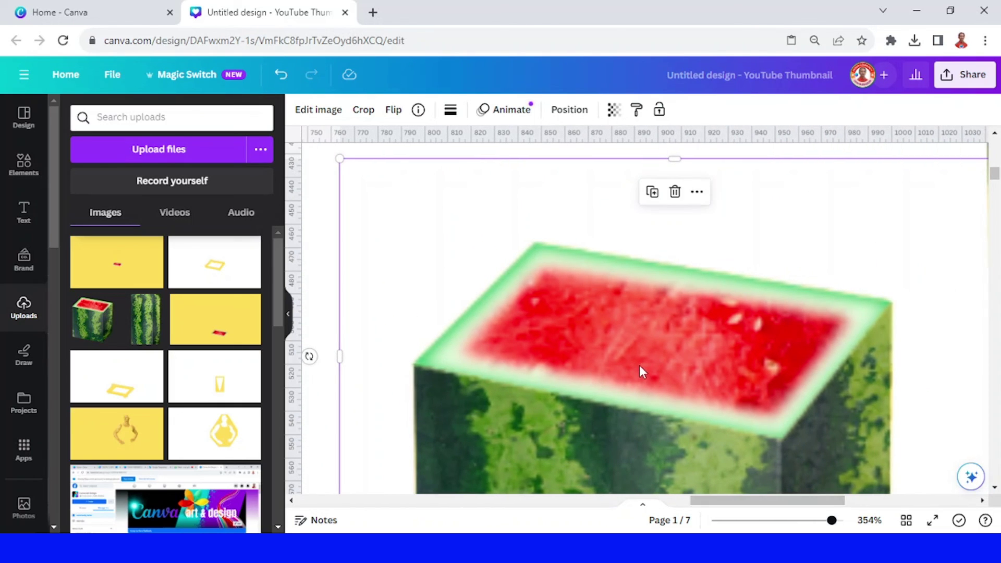
key("Down")
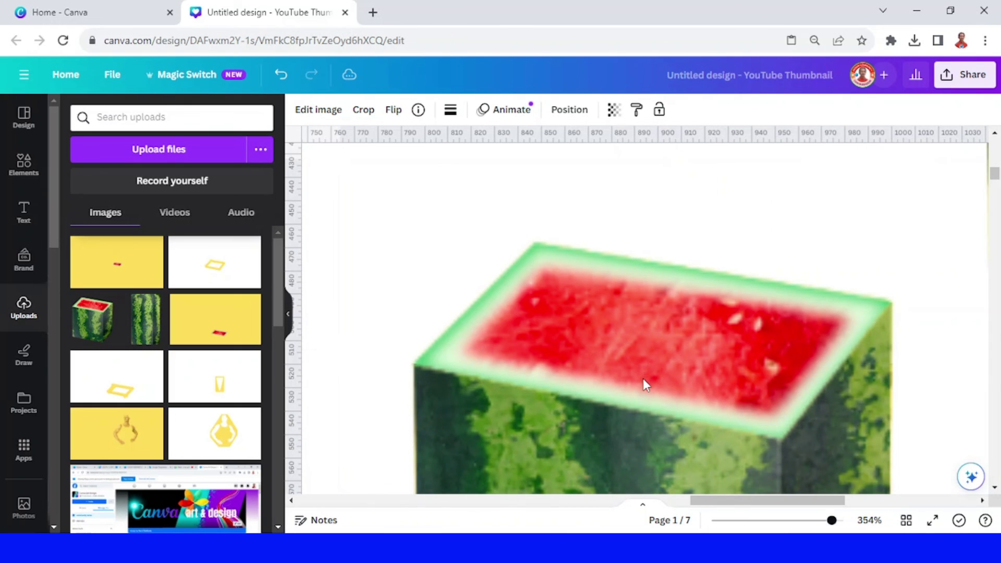
key("Up")
Step: Crop the empty margins below and beside the short carton's body pieces
left_click(790, 520)
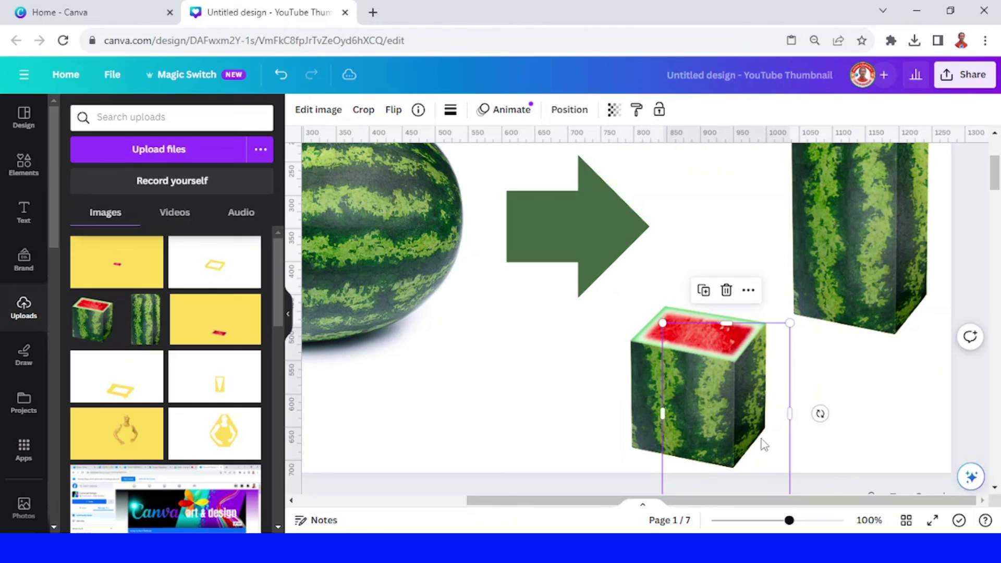
scroll(760, 439, "down", 3)
left_click_drag(727, 353, 696, 326)
left_click_drag(602, 263, 620, 261)
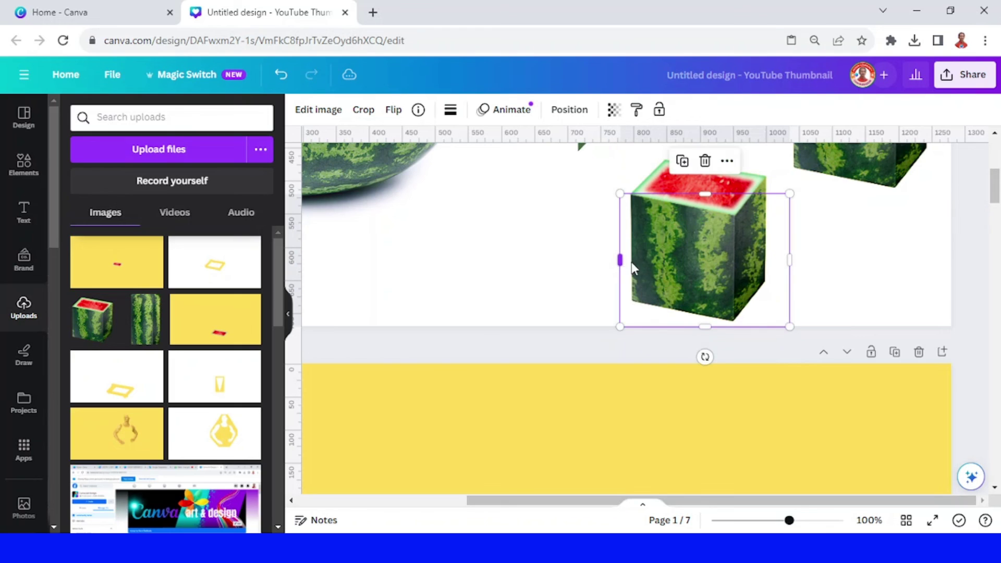
left_click_drag(786, 265, 776, 261)
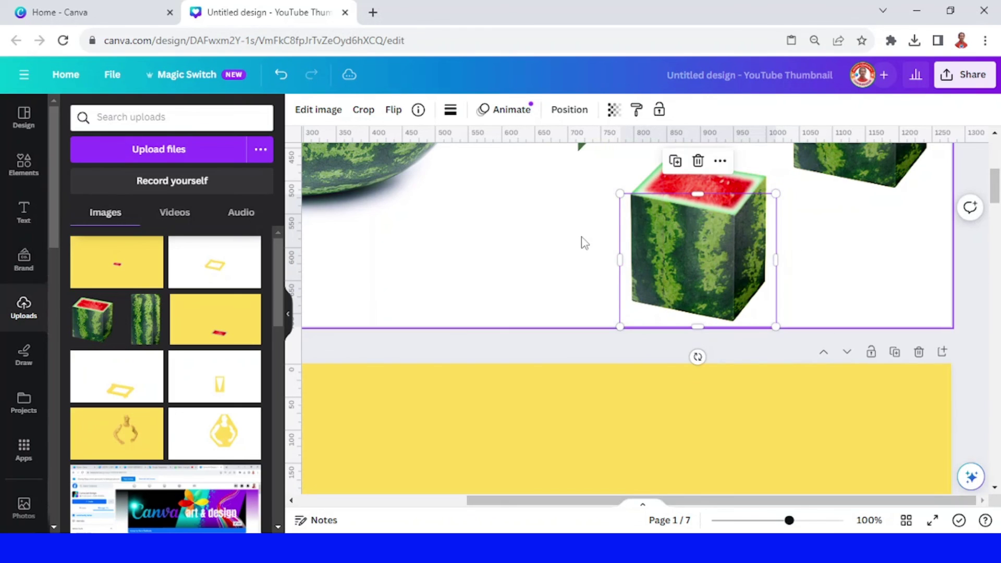
Step: Group the red opening with both body pieces and move the short carton up in front of the tall one
left_click_drag(565, 229, 785, 323)
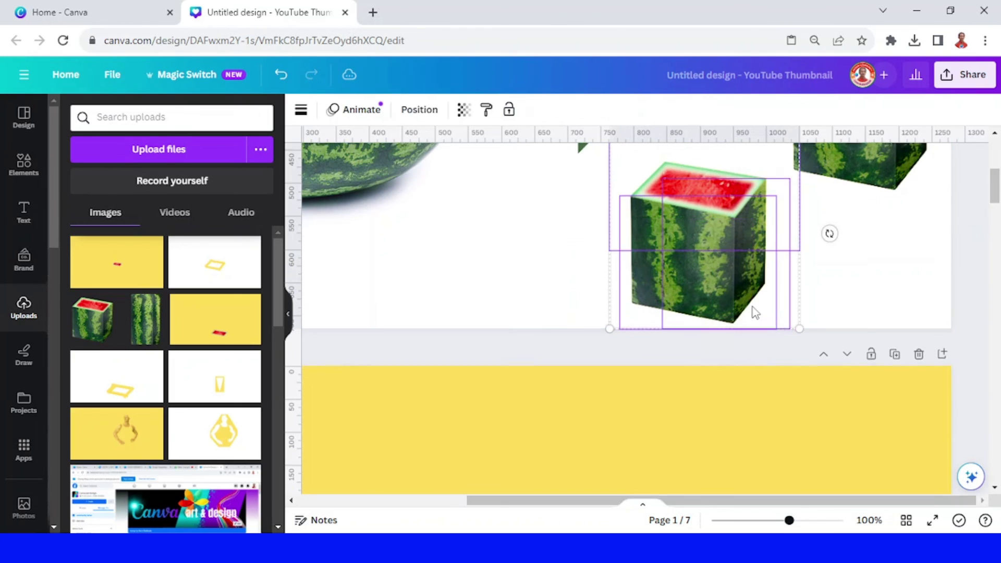
scroll(737, 355, "up", 3)
right_click(736, 375)
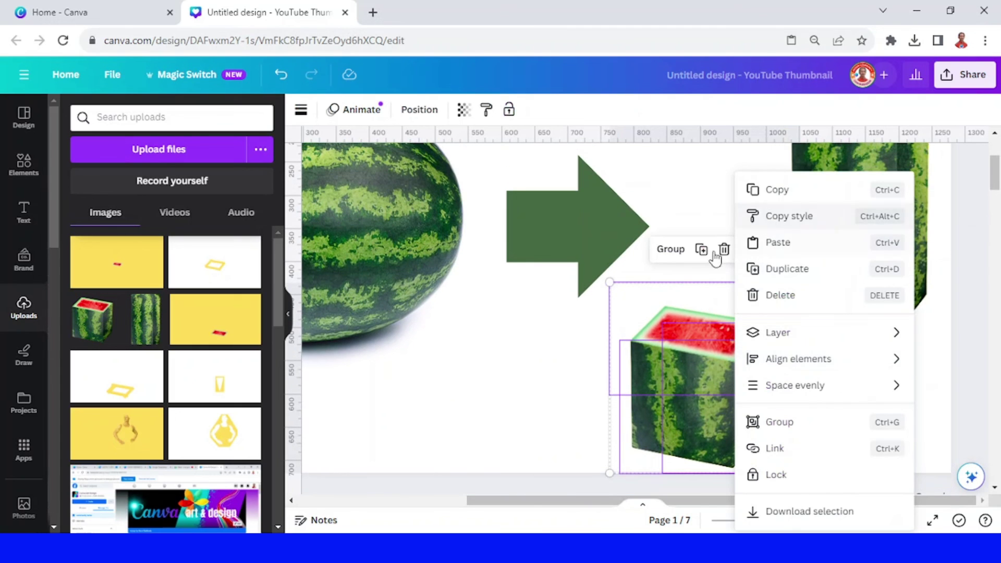
left_click(669, 248)
left_click_drag(727, 404, 772, 295)
left_click(784, 301)
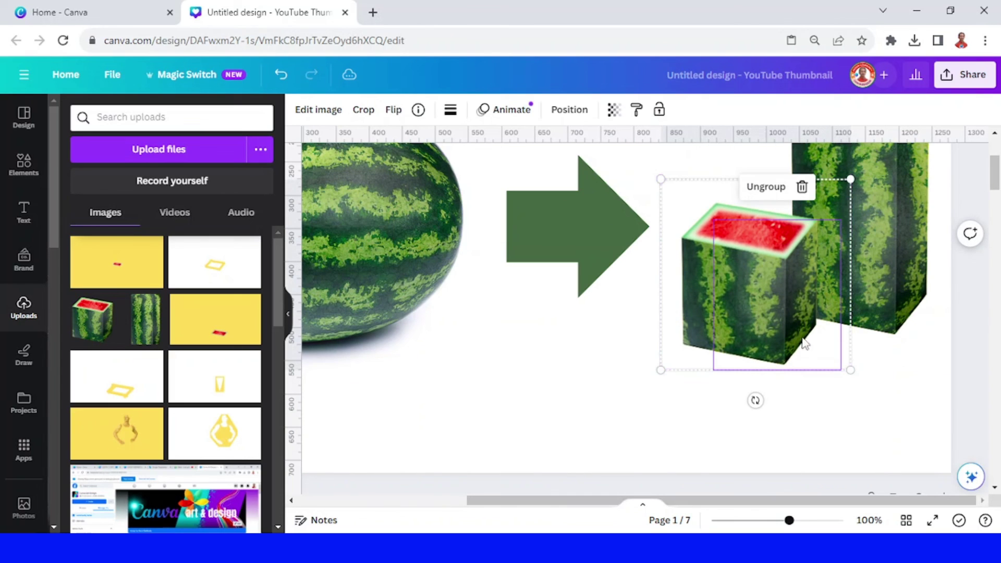
Step: Select both cartons together and move them closer to the arrow, vertically centred beside the watermelon
left_click(763, 520)
key("Escape")
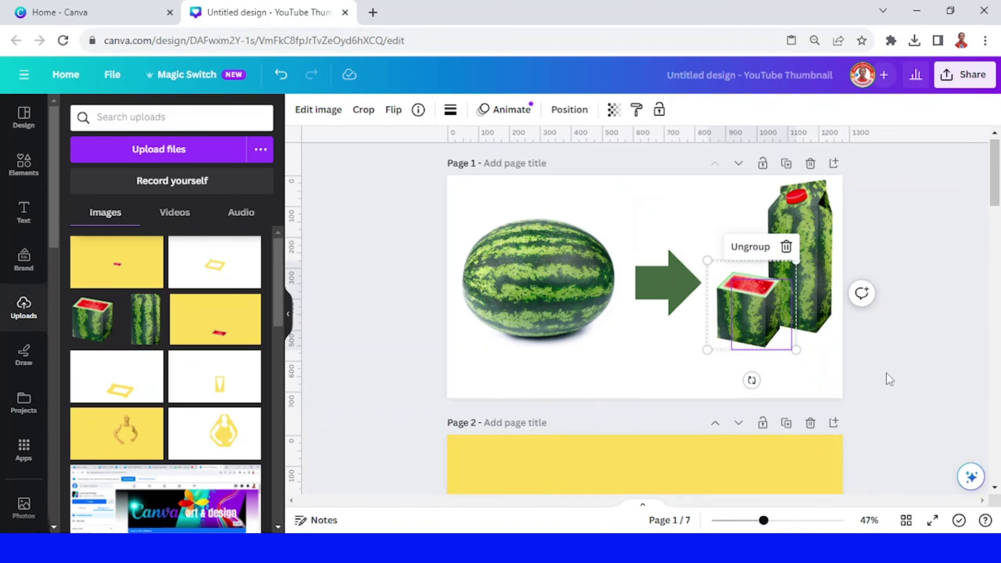
left_click(864, 334)
left_click_drag(877, 261, 756, 360)
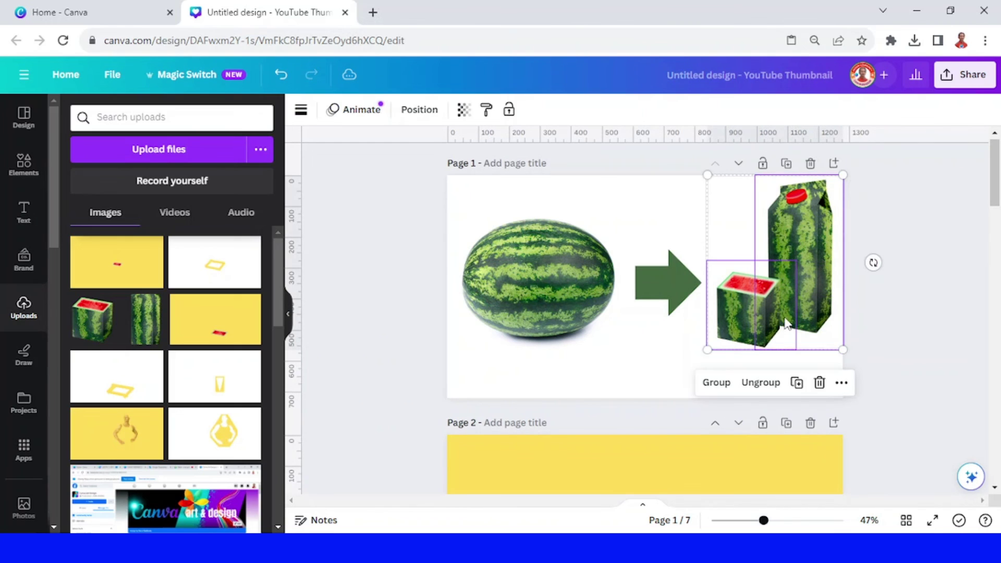
left_click_drag(785, 319, 769, 335)
left_click_drag(767, 335, 764, 338)
left_click(915, 346)
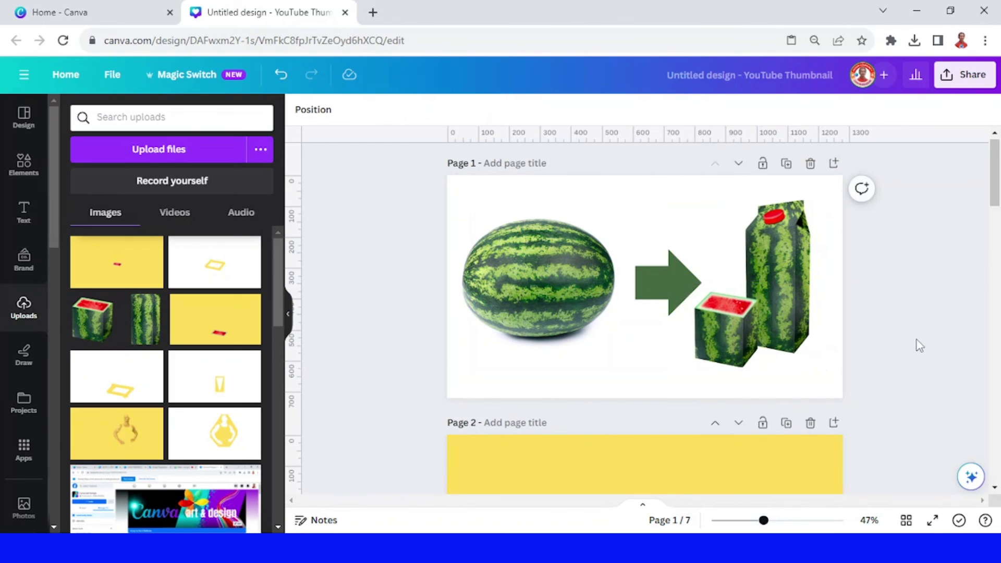